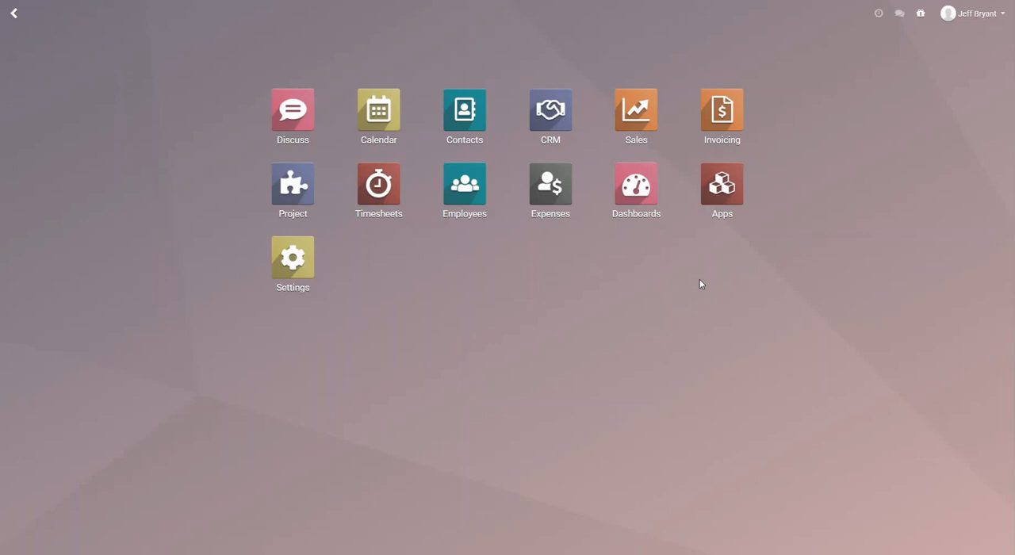
Look through the catalogue of available apps and the list of contacts.
{"action": "left_click", "coordinate": [731, 208]}
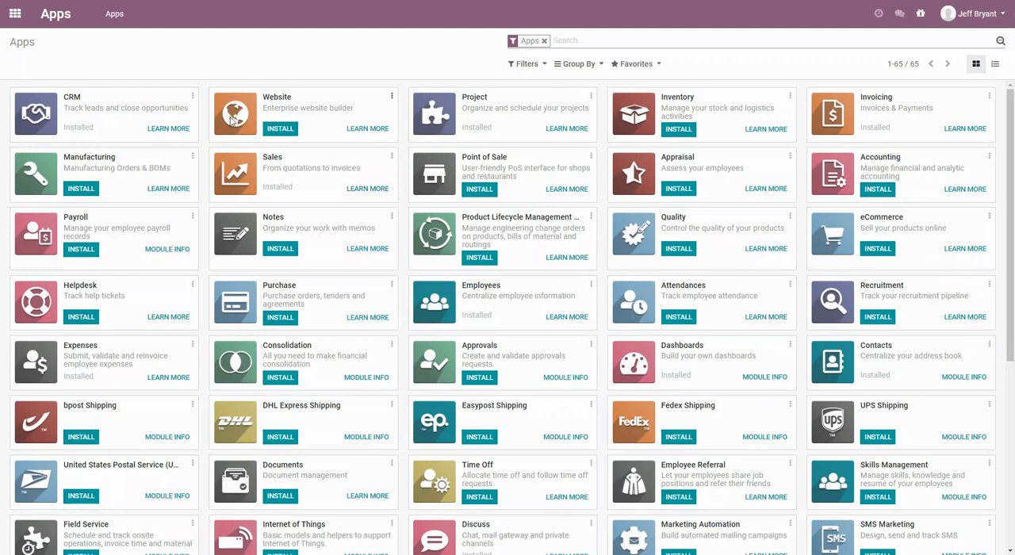
{"action": "left_click", "coordinate": [16, 17]}
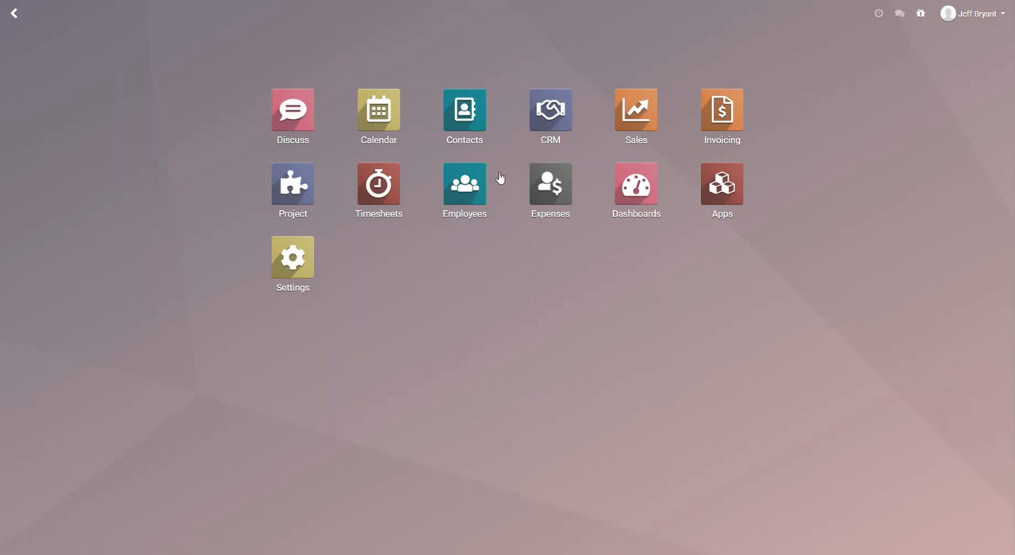
{"action": "left_click", "coordinate": [467, 132]}
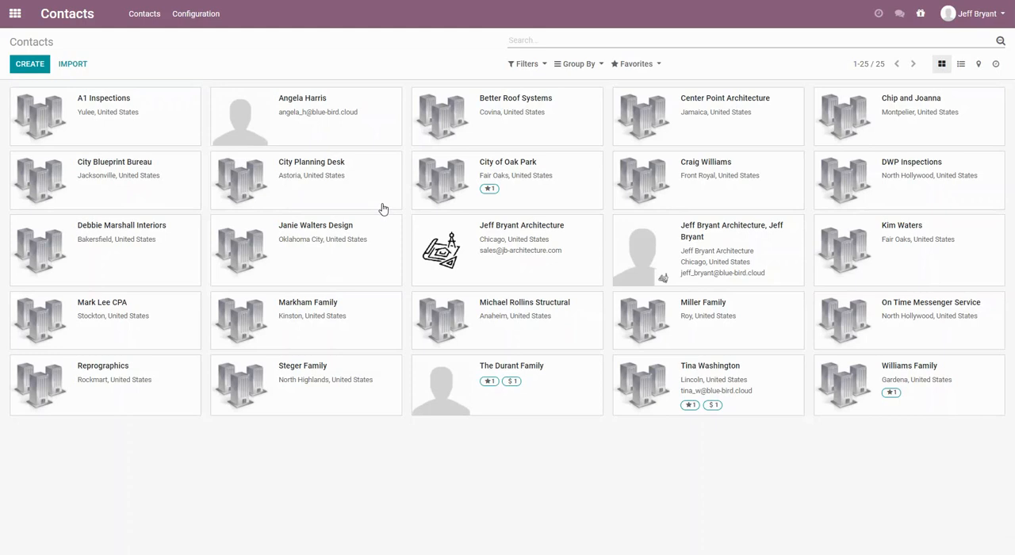
{"action": "left_click", "coordinate": [14, 13]}
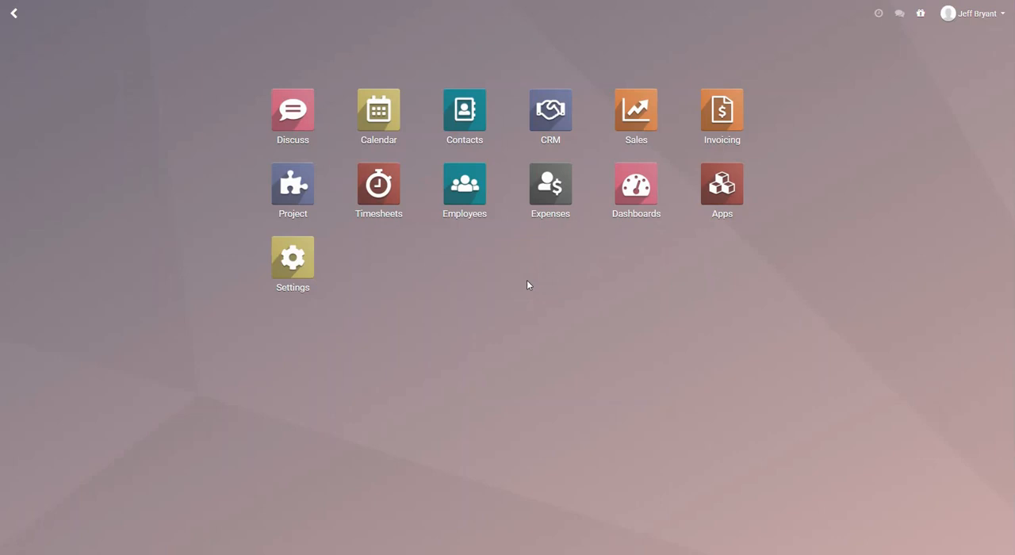
Start a new opportunity named Kitchen Remodel in the CRM pipeline and create its customer by entering the customer's full name.
{"action": "left_click", "coordinate": [552, 127]}
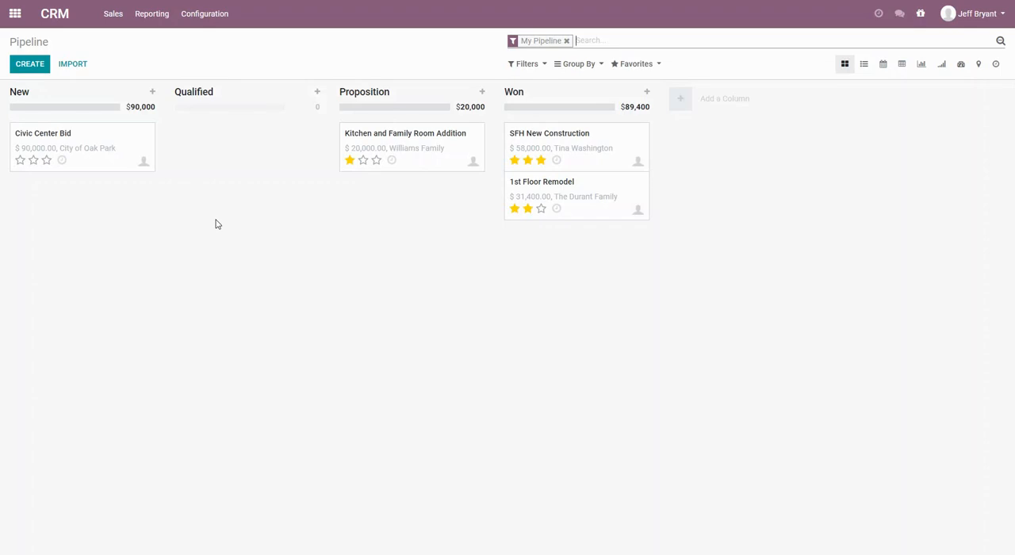
{"action": "left_click", "coordinate": [30, 70]}
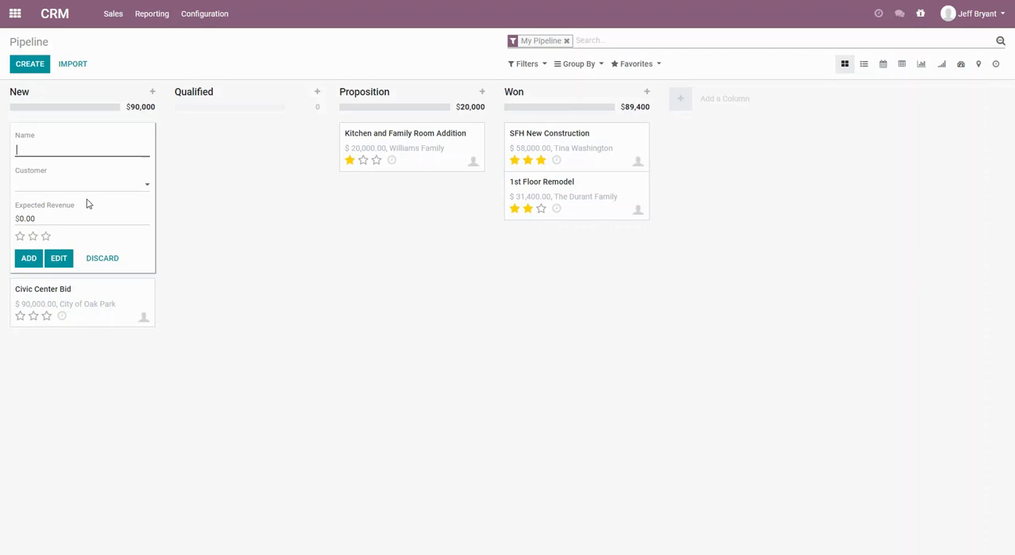
{"action": "type", "text": "Kitc"}
{"action": "type", "text": "hen"}
{"action": "type", "text": " Remodel"}
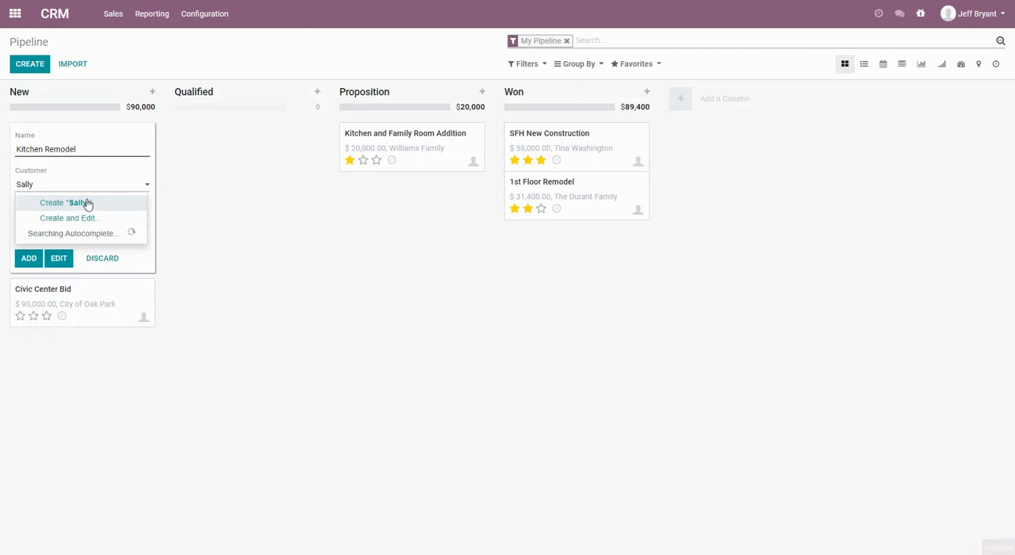
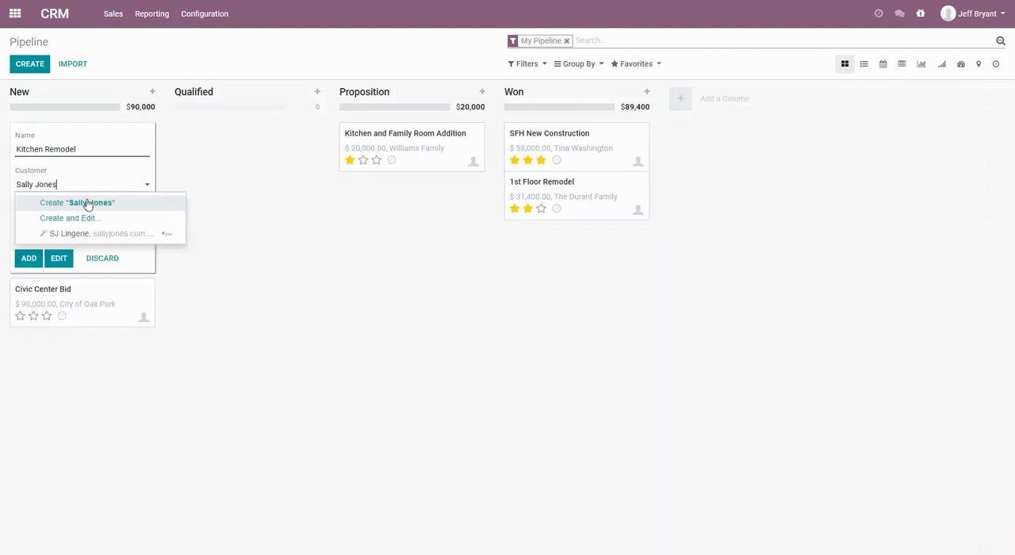
{"action": "left_click", "coordinate": [91, 204]}
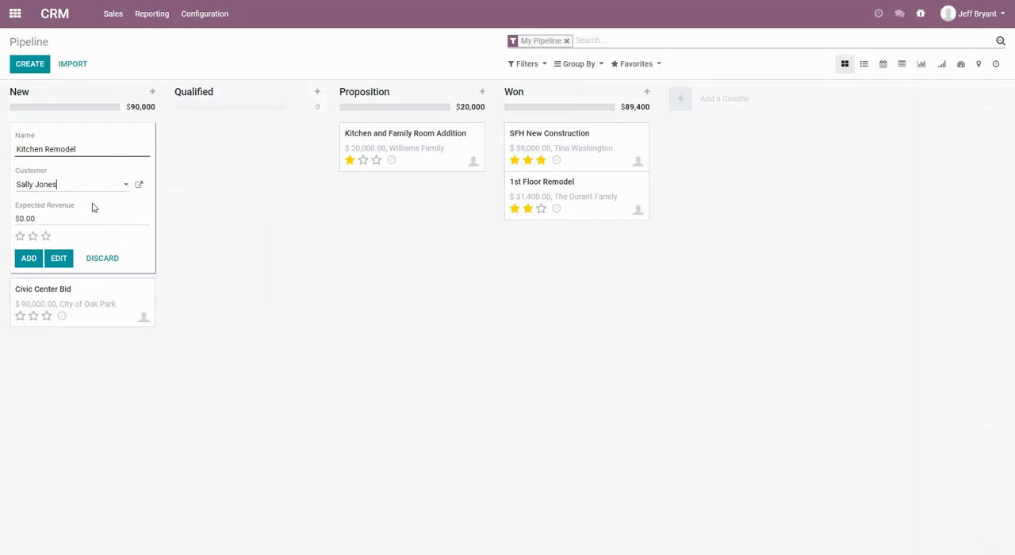
Set the expected revenue to $10,000 with a one-star priority and add the opportunity to the pipeline.
{"action": "left_click", "coordinate": [53, 220]}
{"action": "type", "text": "10000"}
{"action": "left_click", "coordinate": [20, 237]}
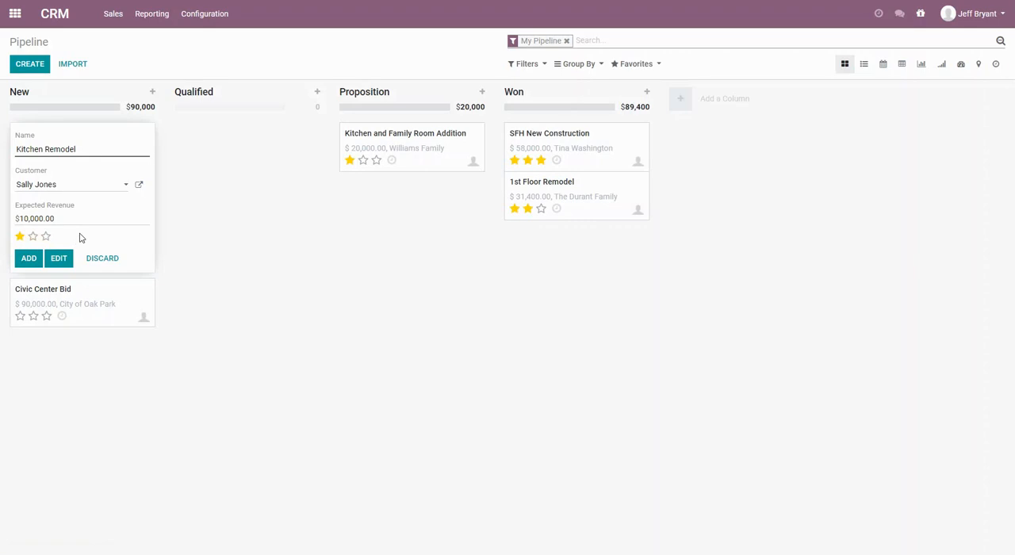
{"action": "left_click", "coordinate": [30, 258]}
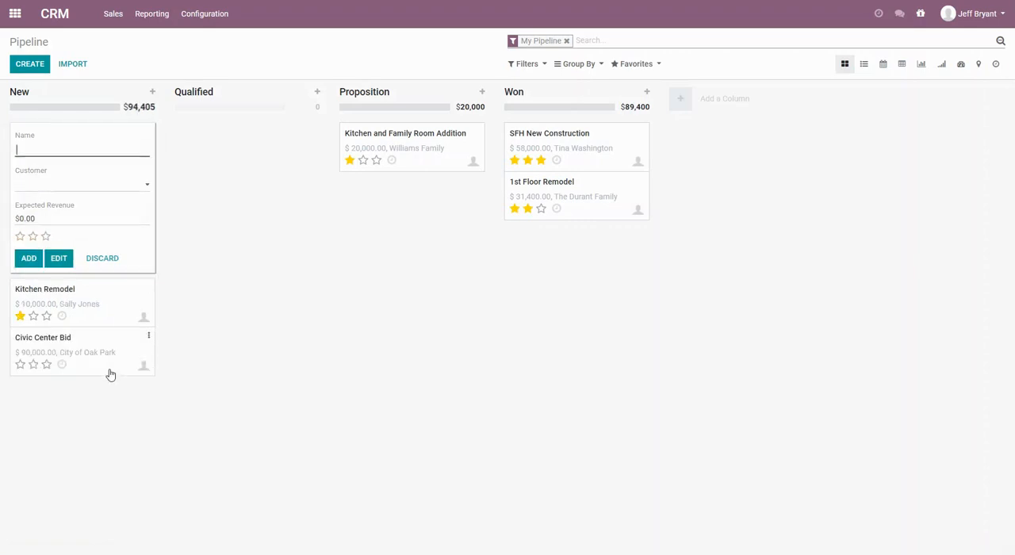
{"action": "left_click", "coordinate": [93, 441]}
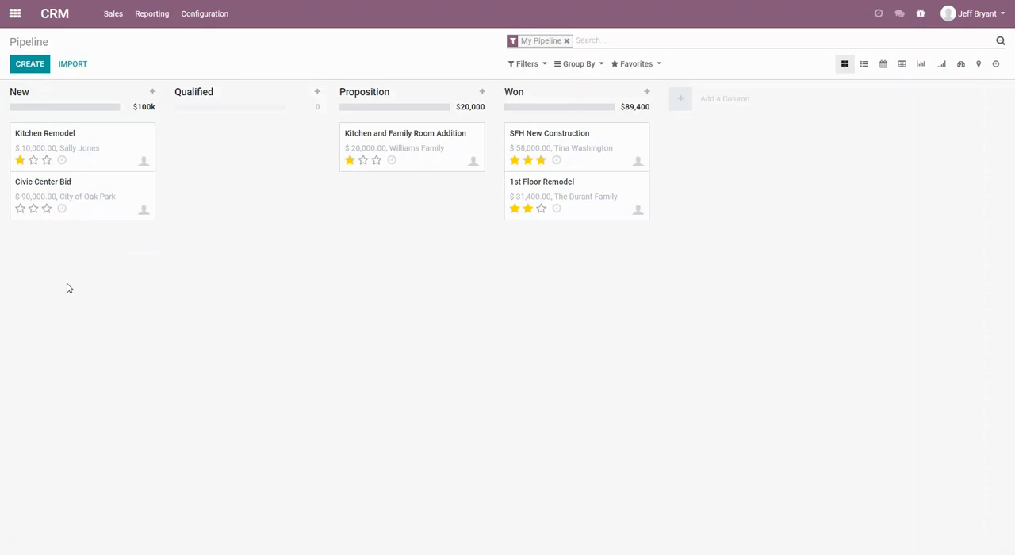
Try to schedule a Follow Up activity due 08/21/2020 for the Kitchen Remodel opportunity.
{"action": "left_click", "coordinate": [63, 162]}
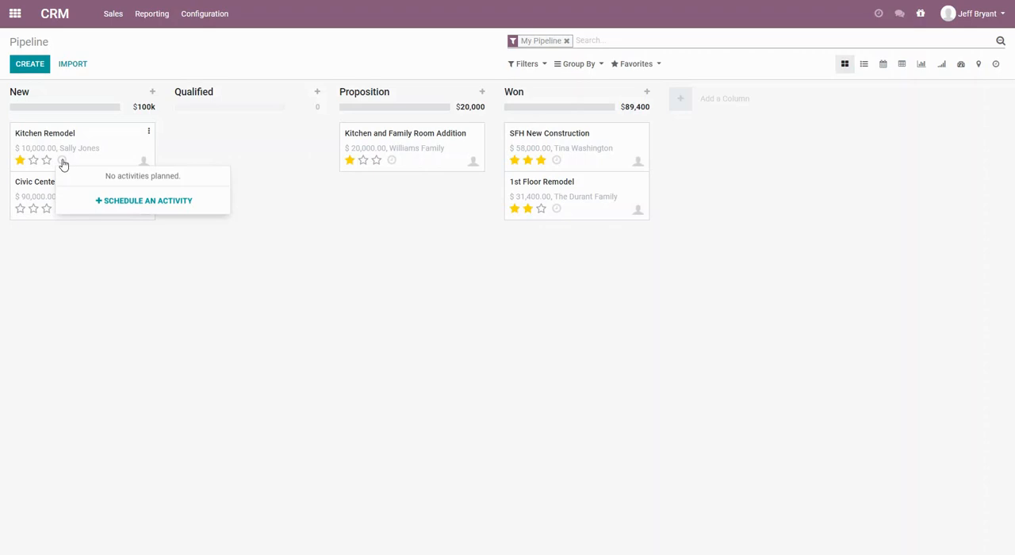
{"action": "left_click", "coordinate": [109, 209]}
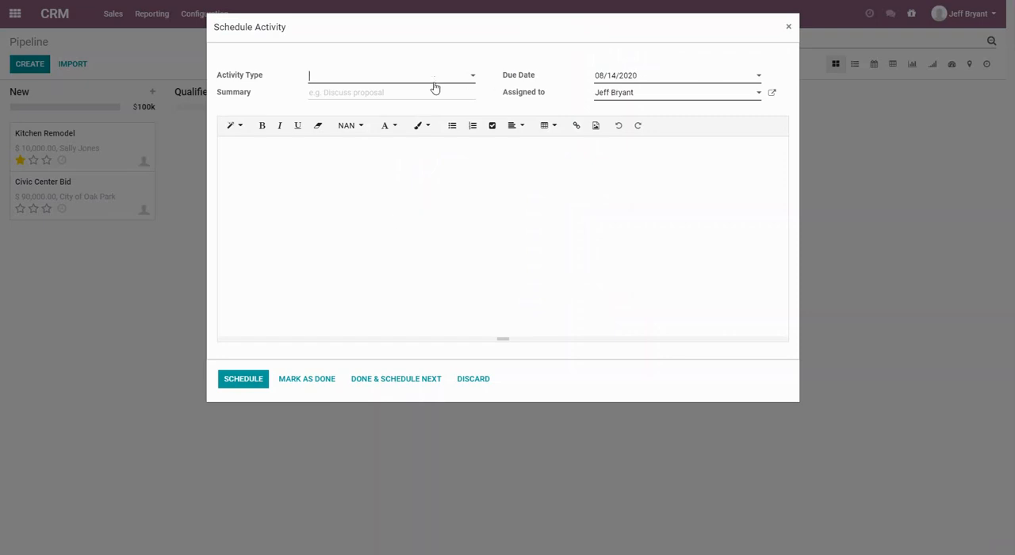
{"action": "type", "text": "Foll"}
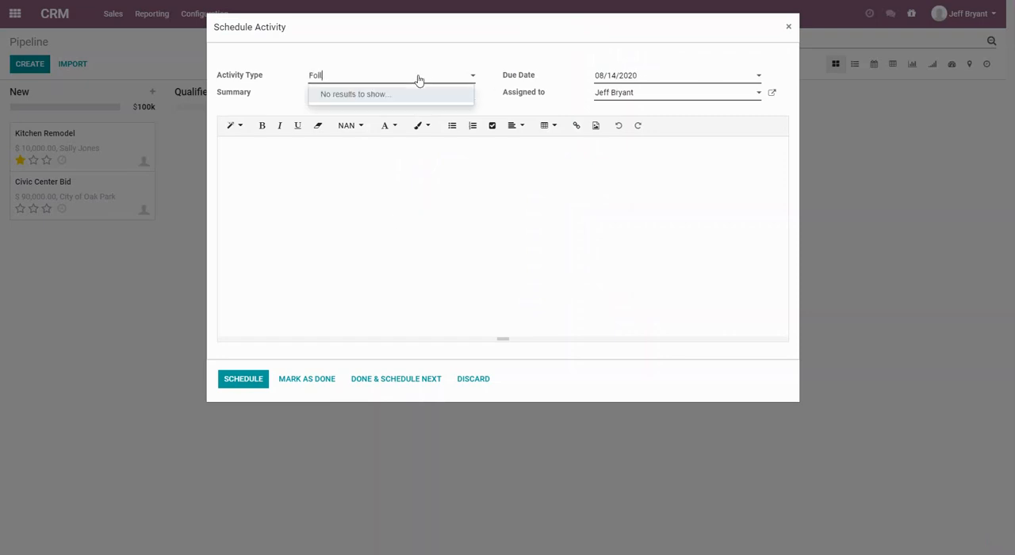
{"action": "type", "text": "ow Up"}
{"action": "left_click", "coordinate": [660, 80]}
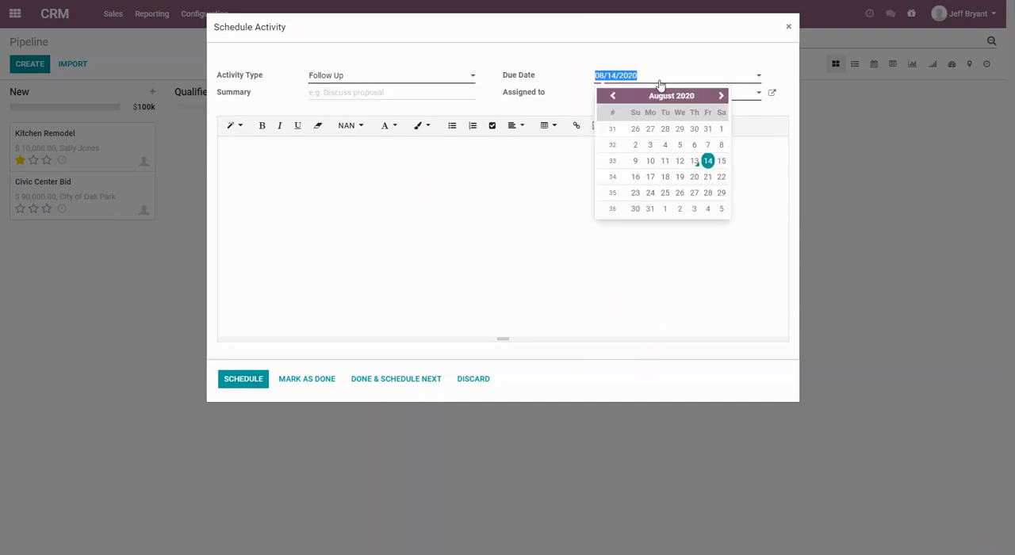
{"action": "left_click", "coordinate": [708, 176]}
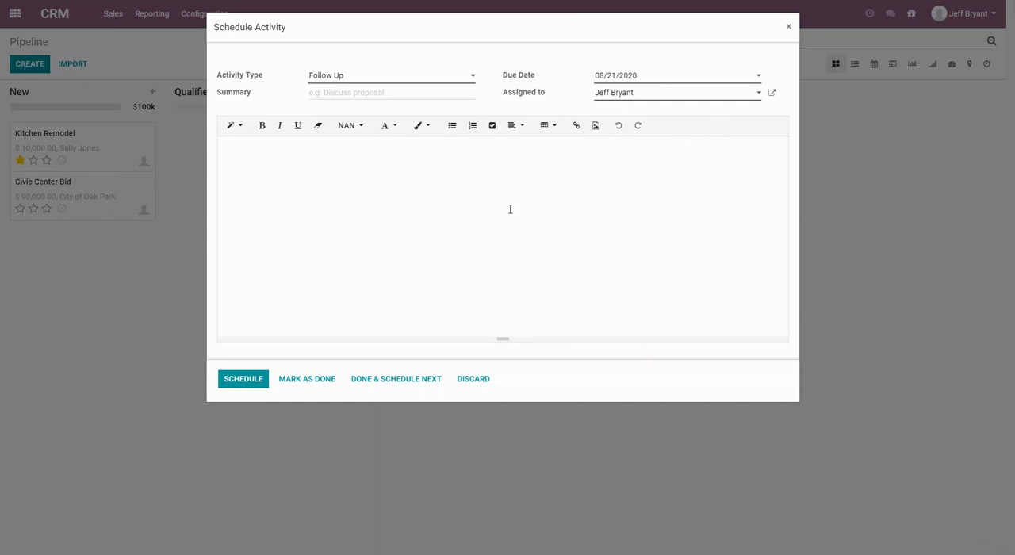
{"action": "left_click", "coordinate": [242, 380]}
{"action": "left_click", "coordinate": [421, 78]}
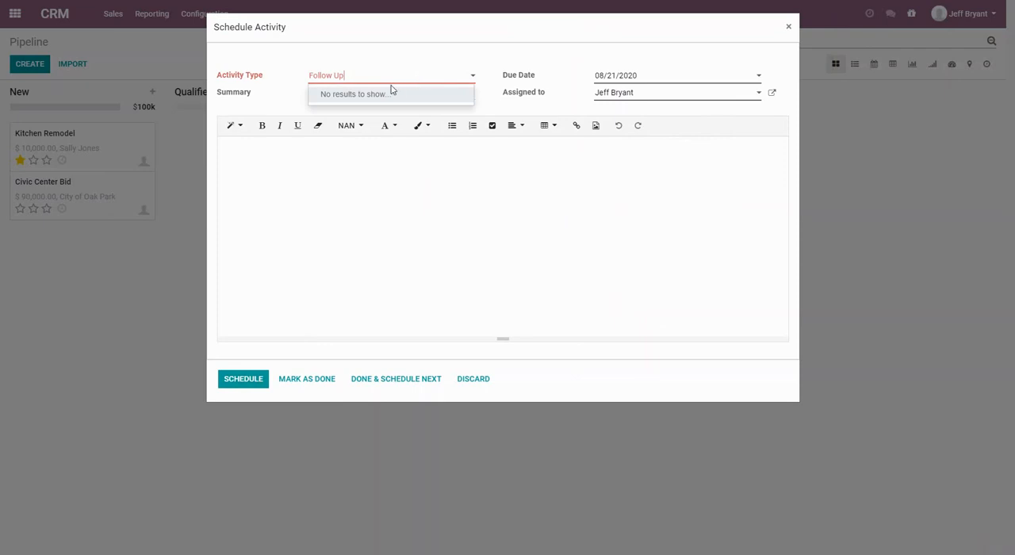
{"action": "left_click", "coordinate": [474, 382]}
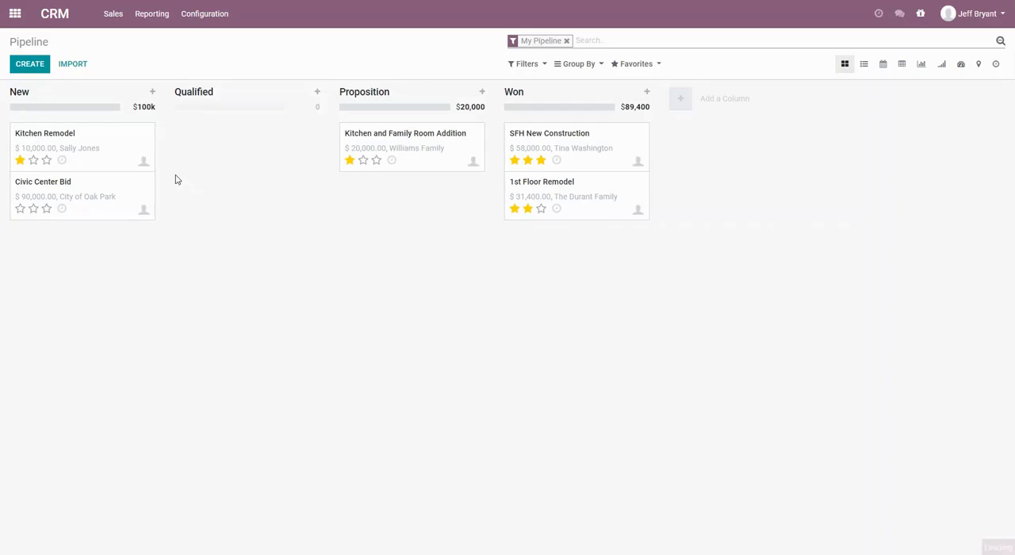
Move the Kitchen Remodel opportunity to the Qualified stage and on to Proposition.
{"action": "left_click_drag", "start_coordinate": [83, 137], "coordinate": [229, 148]}
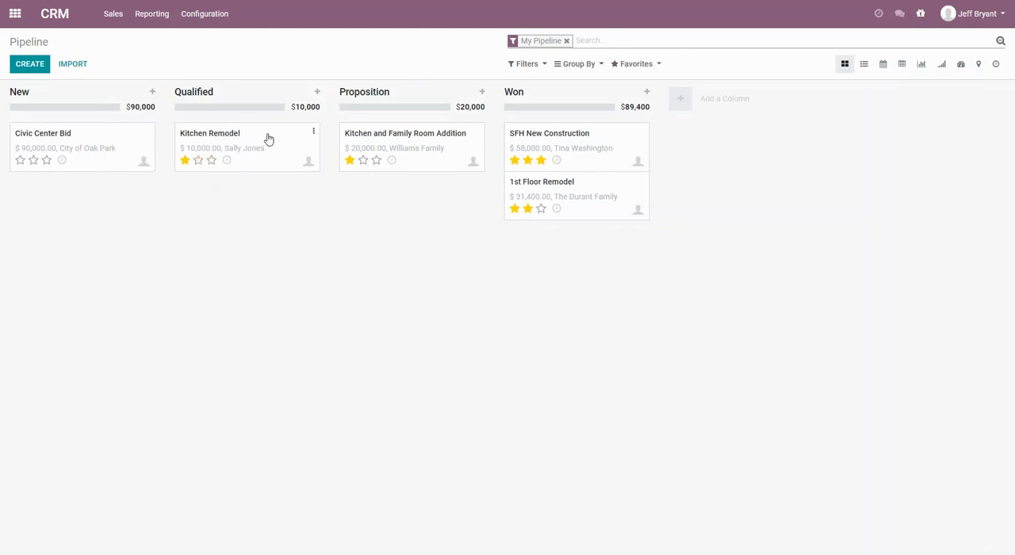
{"action": "left_click_drag", "start_coordinate": [263, 137], "coordinate": [423, 193]}
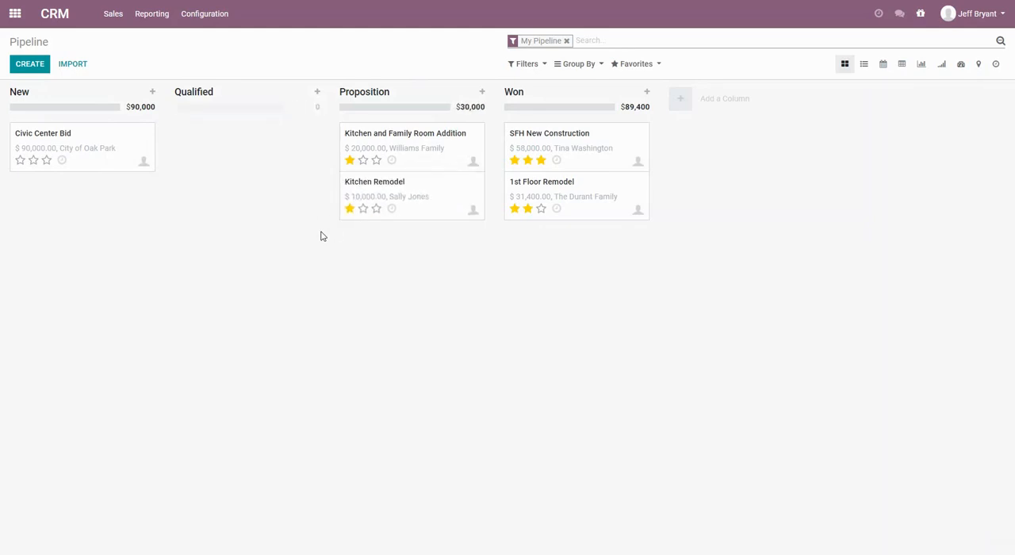
Edit the Kitchen Remodel opportunity, setting its expected revenue to $15 and its probability to 50%.
{"action": "left_click", "coordinate": [362, 187]}
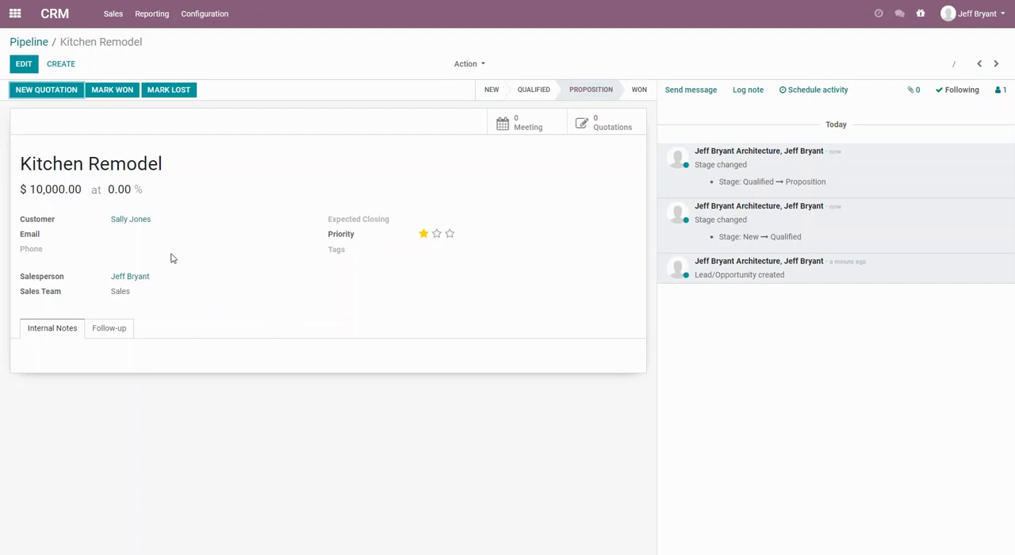
{"action": "left_click", "coordinate": [24, 64]}
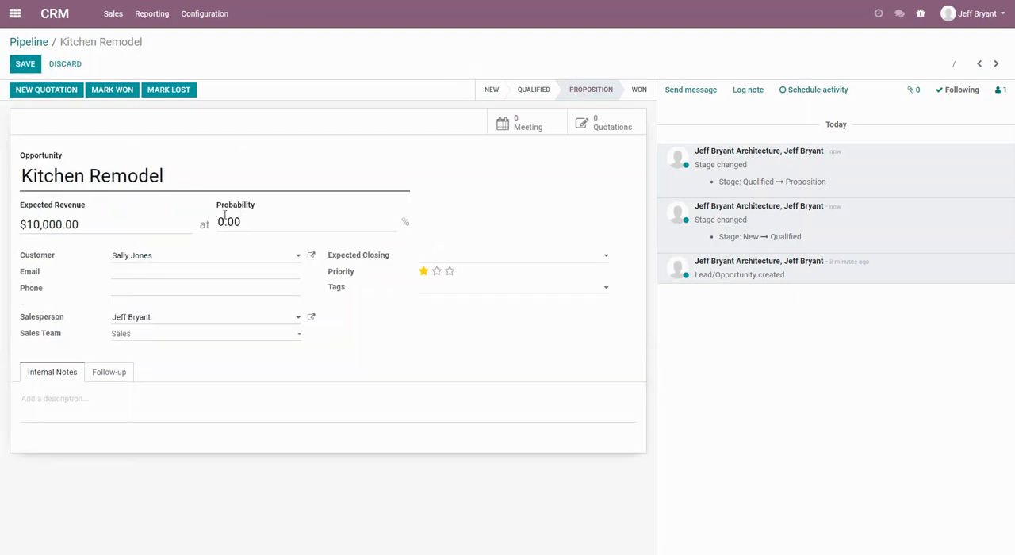
{"action": "left_click_drag", "start_coordinate": [29, 224], "coordinate": [116, 225]}
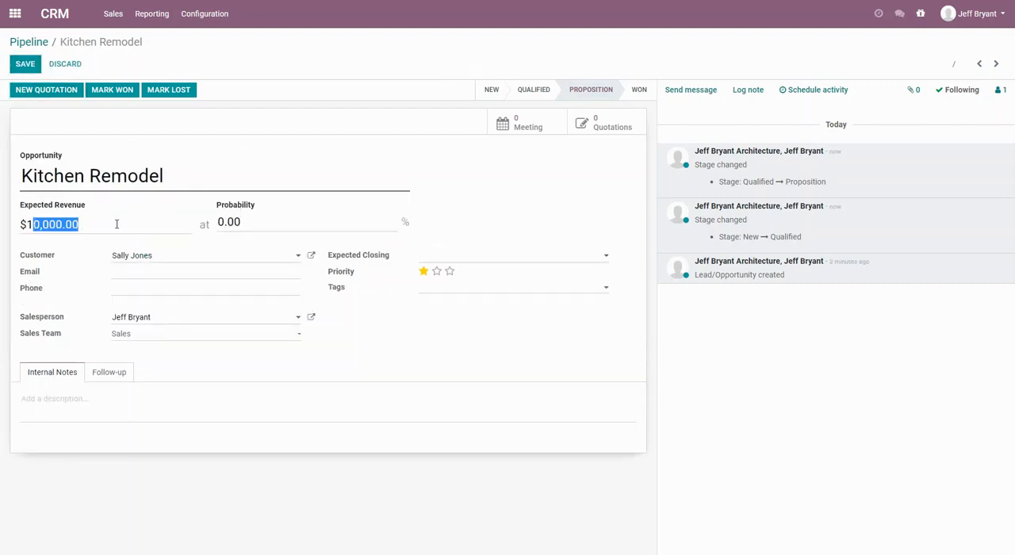
{"action": "type", "text": "5"}
{"action": "key", "text": "Tab"}
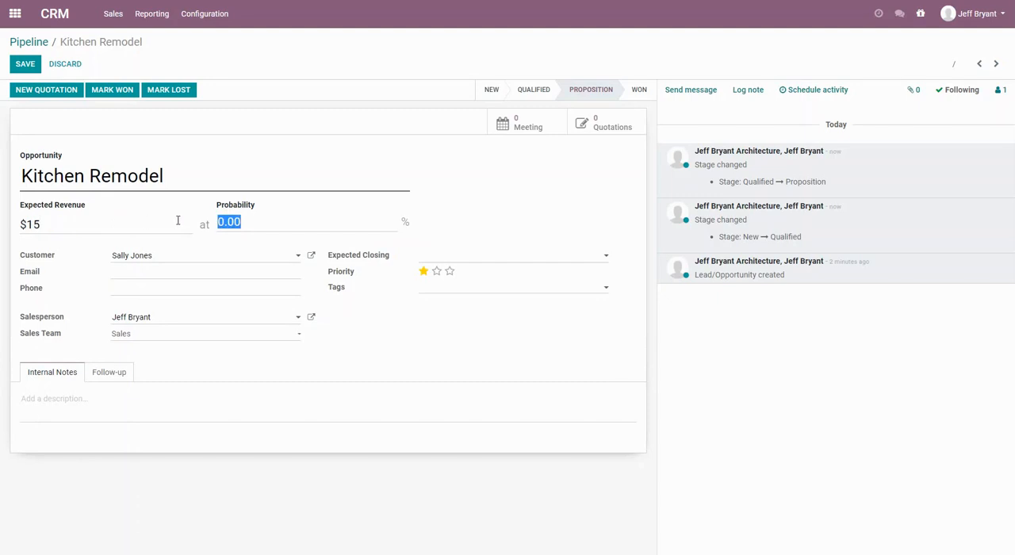
{"action": "type", "text": "50"}
{"action": "key", "text": "Tab"}
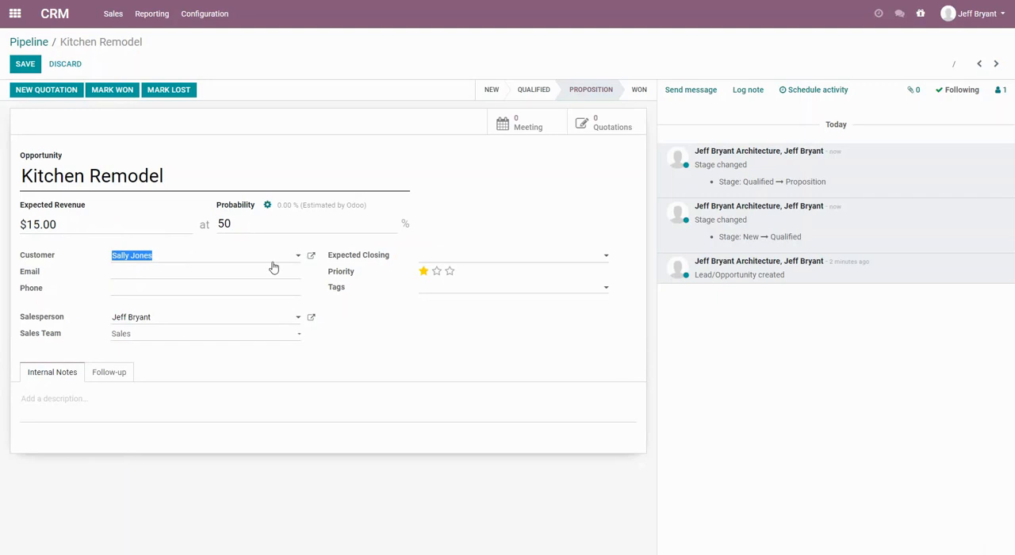
Set the expected closing date to 09/18/2020, save the opportunity and return to the pipeline.
{"action": "left_click", "coordinate": [558, 258]}
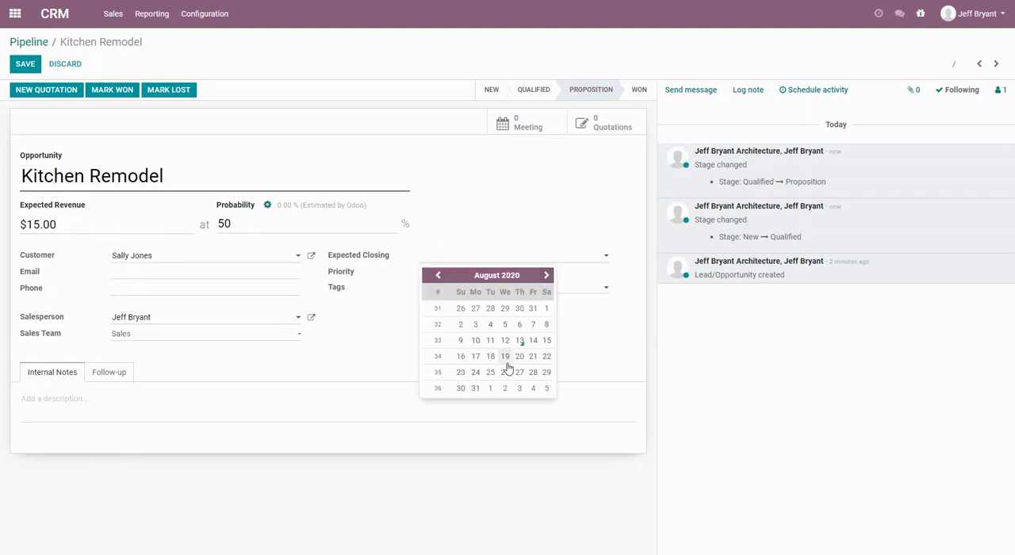
{"action": "left_click", "coordinate": [547, 276]}
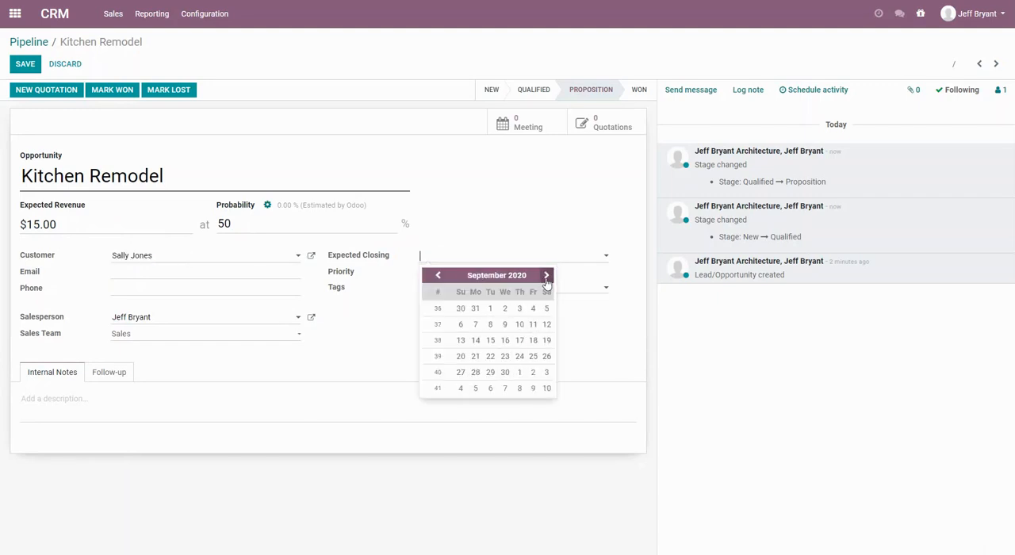
{"action": "left_click", "coordinate": [533, 340]}
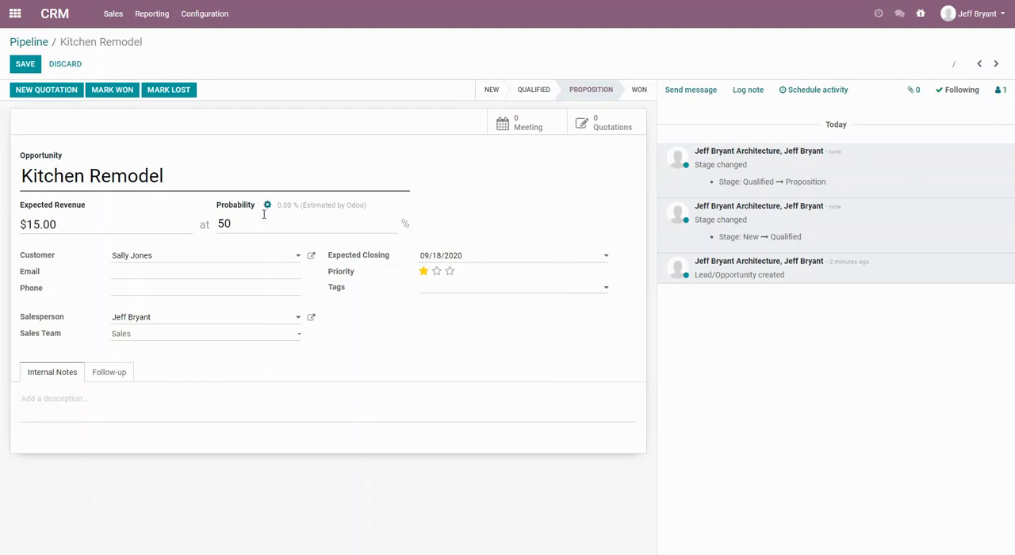
{"action": "left_click", "coordinate": [30, 64]}
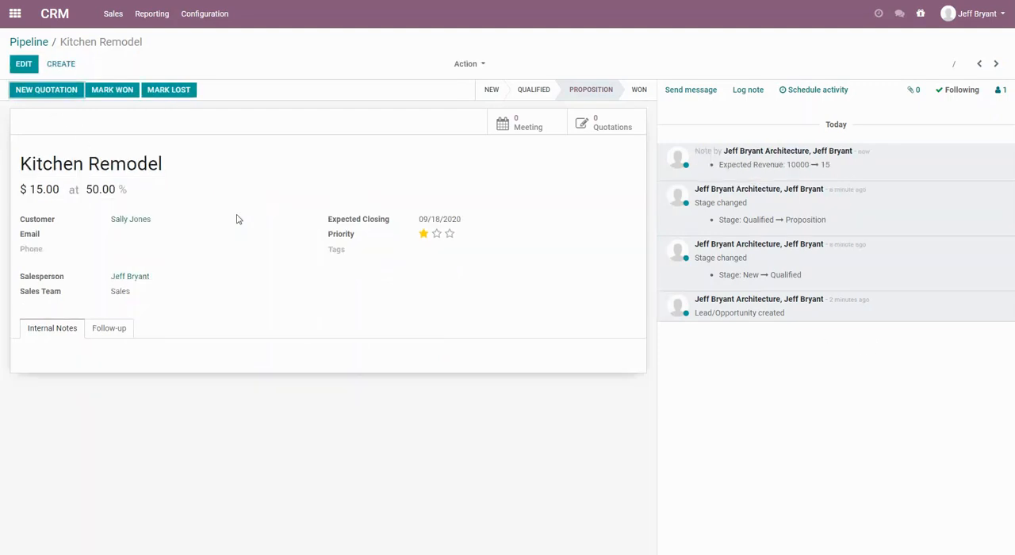
{"action": "left_click", "coordinate": [37, 43]}
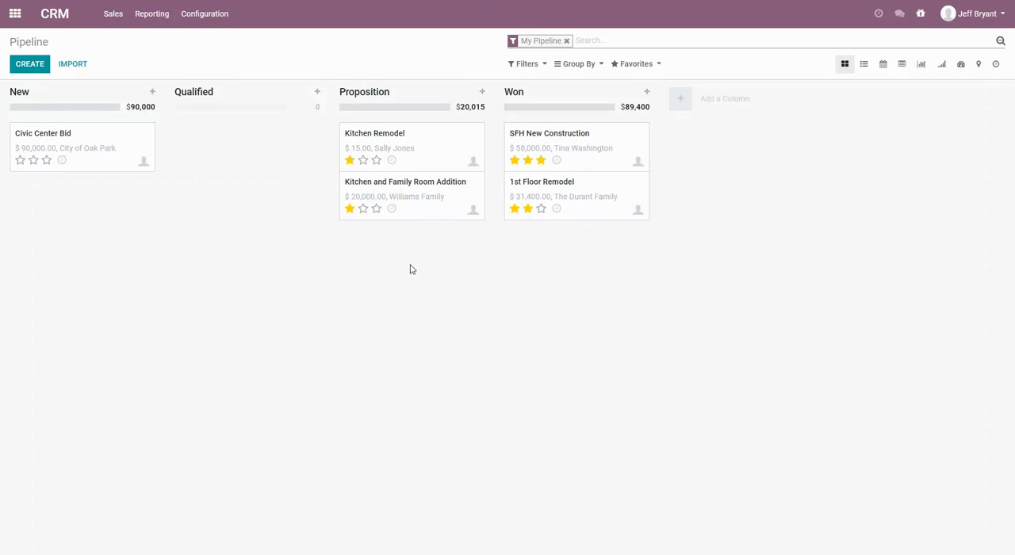
Create a new quotation from the Kitchen and Family Room Addition opportunity and add Principal Architect Services with a quantity of 40.
{"action": "left_click", "coordinate": [402, 194]}
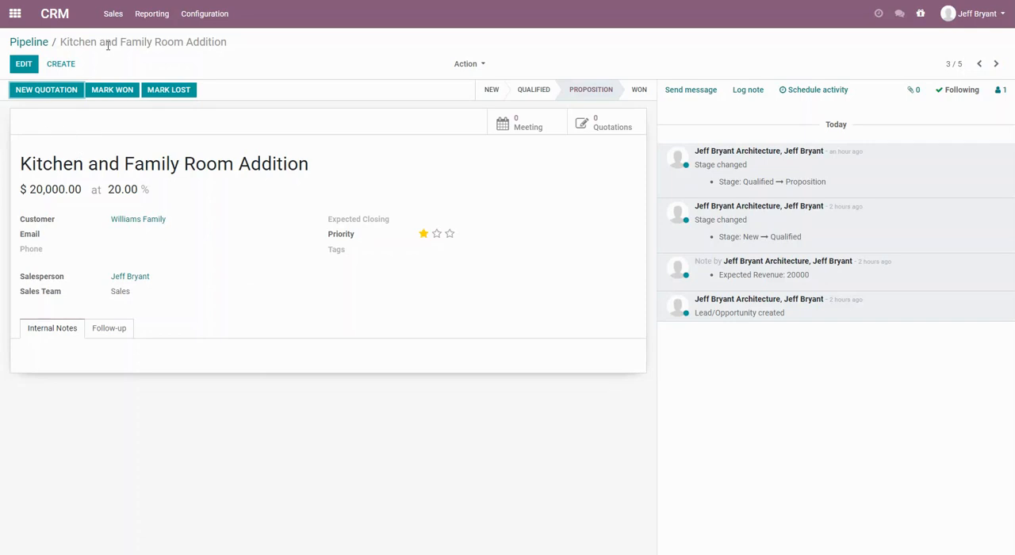
{"action": "left_click", "coordinate": [32, 96]}
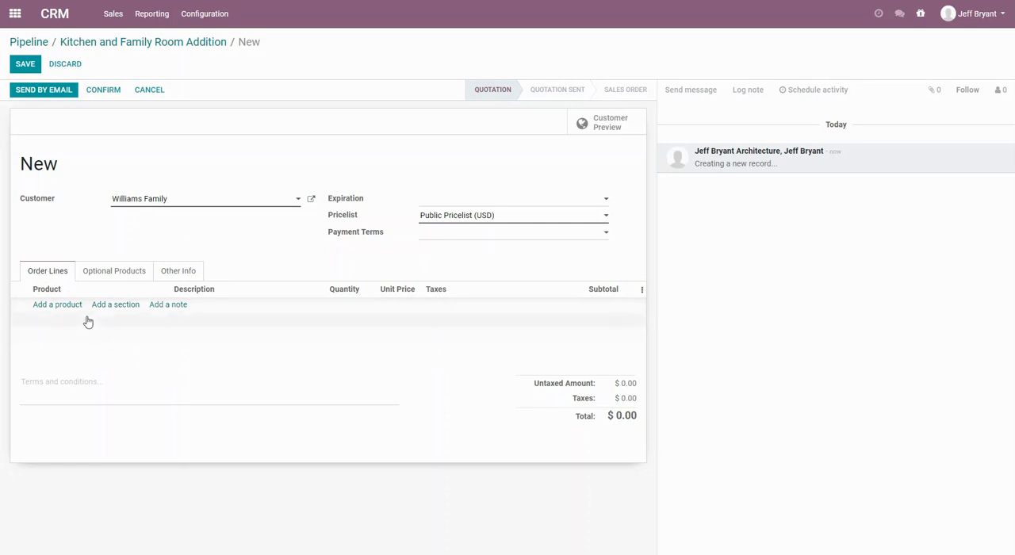
{"action": "left_click", "coordinate": [64, 307]}
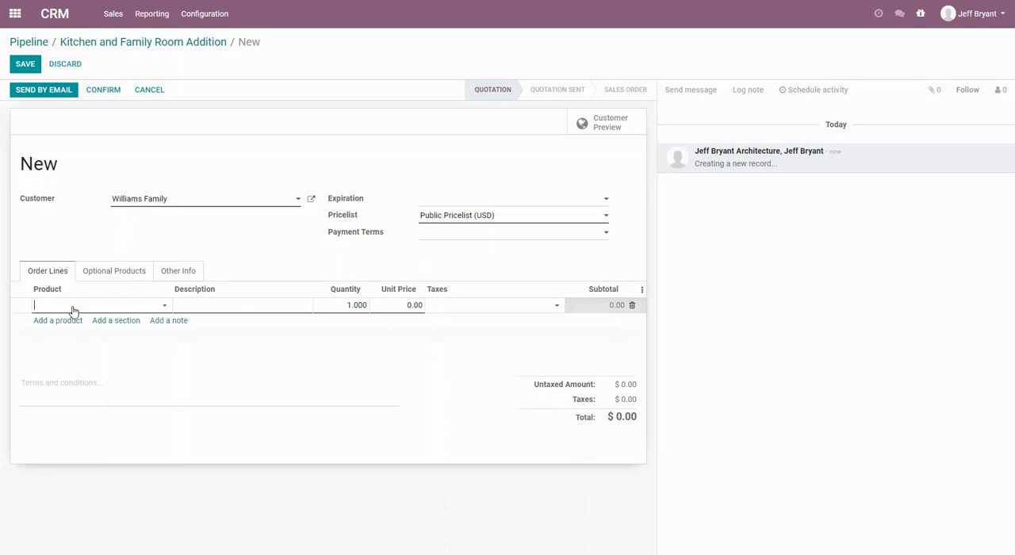
{"action": "left_click", "coordinate": [72, 308]}
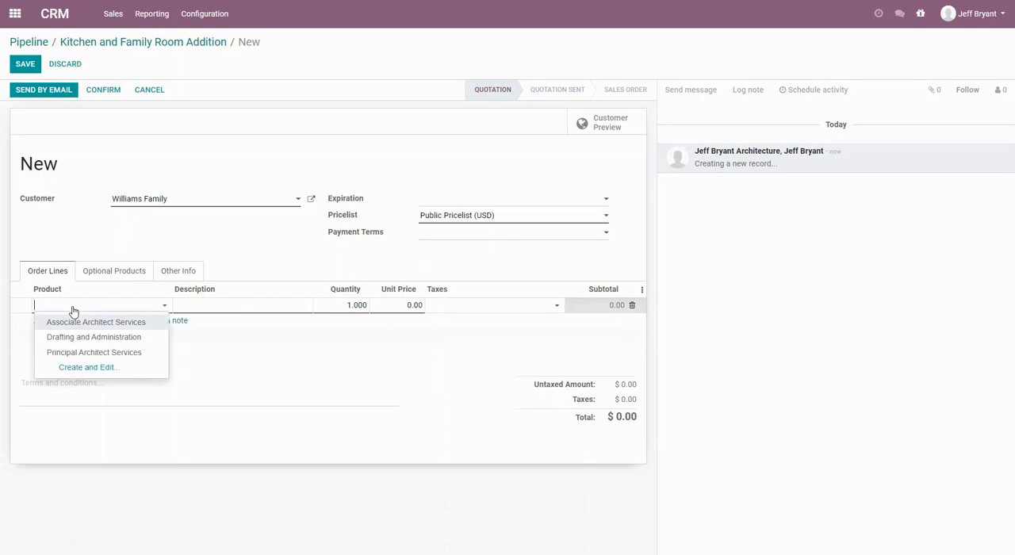
{"action": "left_click", "coordinate": [102, 359]}
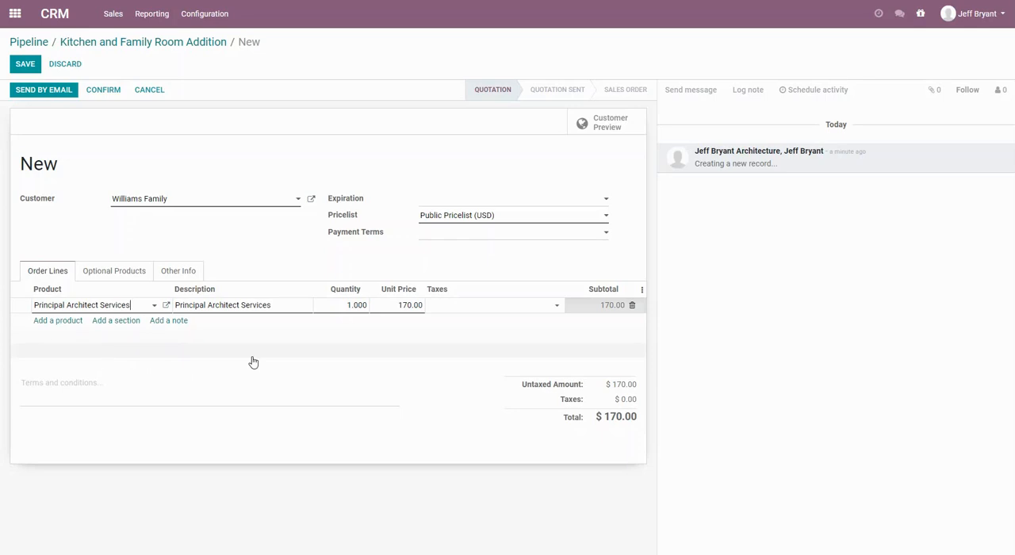
{"action": "left_click", "coordinate": [340, 310]}
{"action": "type", "text": "40"}
{"action": "key", "text": "Tab"}
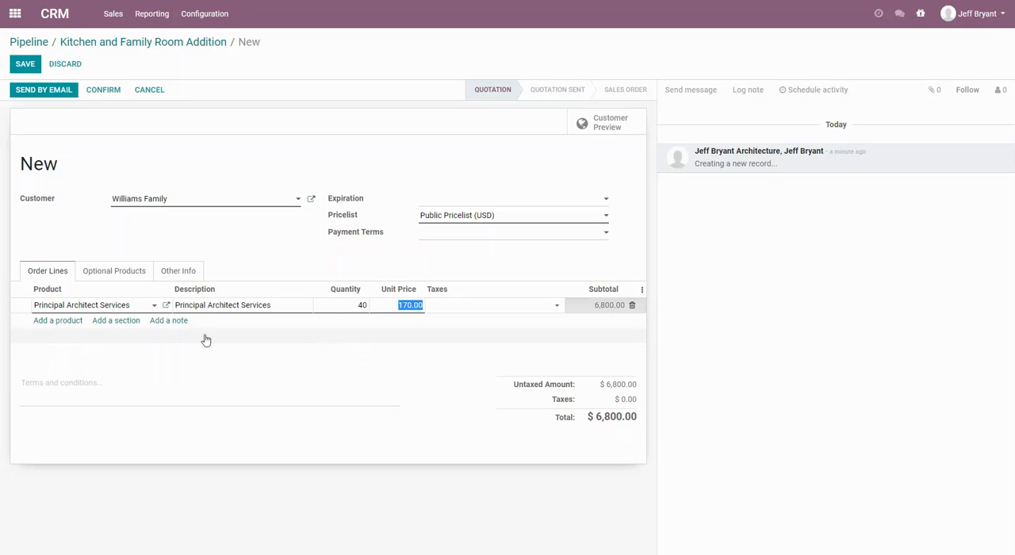
Add an Associate Architect Services order line with a quantity of 80 to the quotation.
{"action": "left_click", "coordinate": [70, 323]}
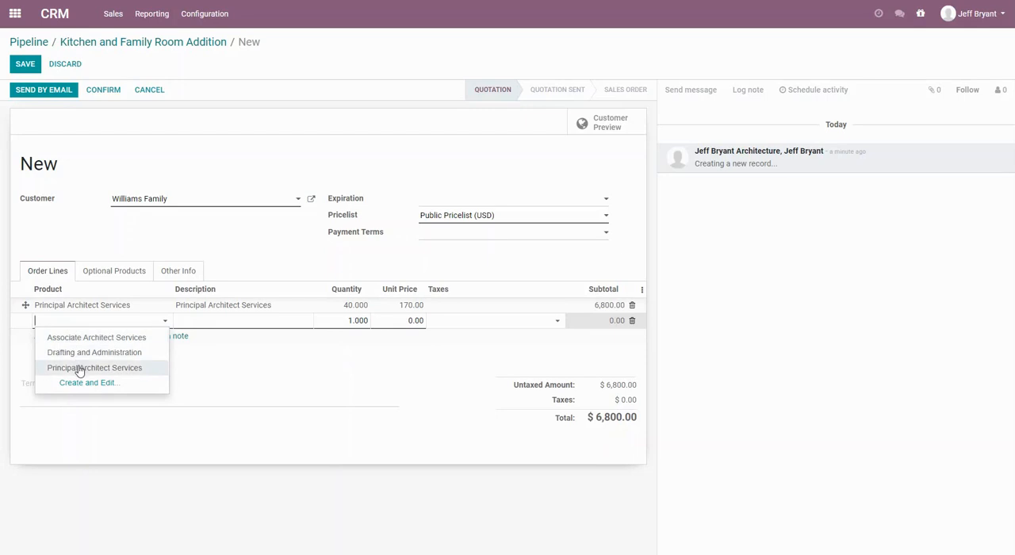
{"action": "left_click", "coordinate": [77, 339]}
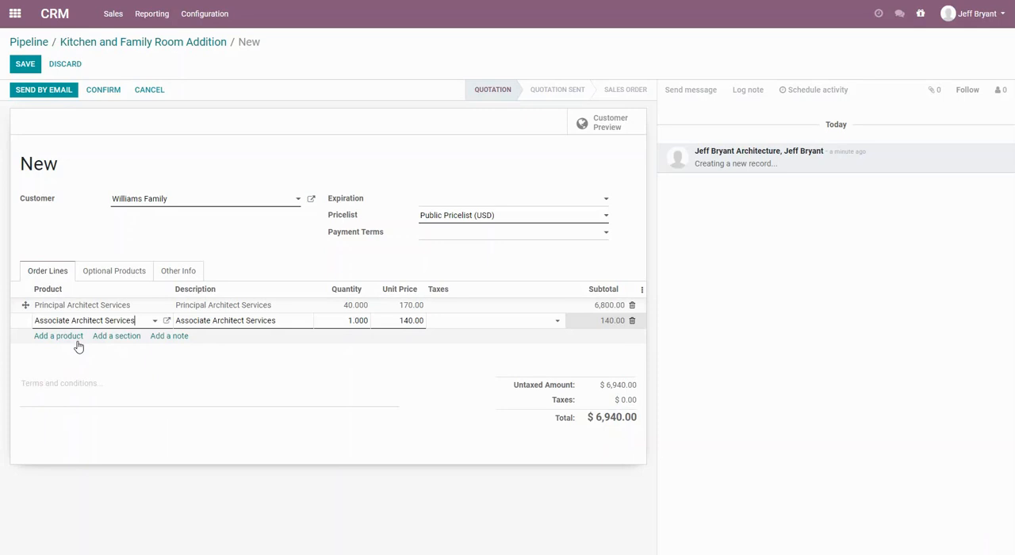
{"action": "left_click", "coordinate": [341, 321]}
{"action": "type", "text": "80"}
{"action": "key", "text": "Tab"}
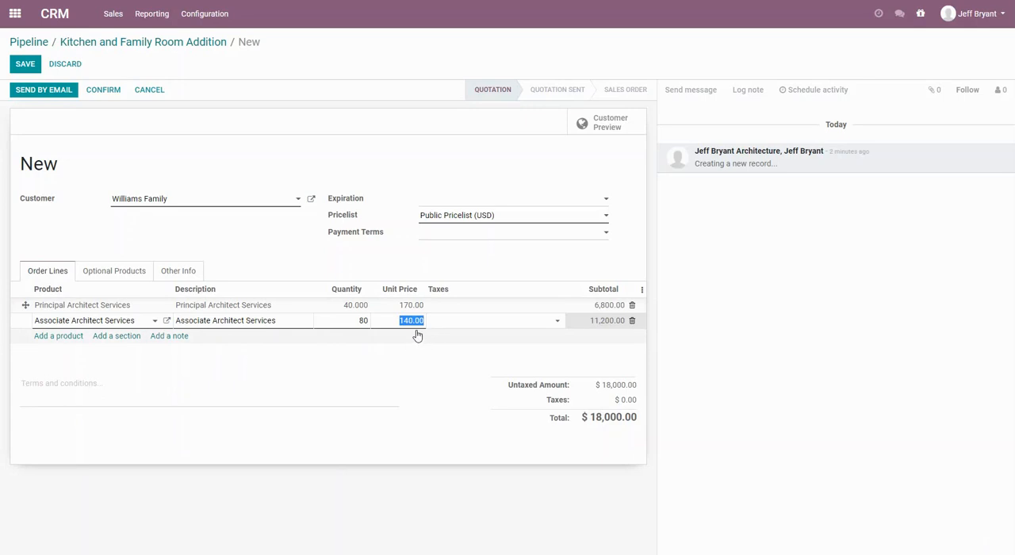
{"action": "left_click", "coordinate": [360, 372]}
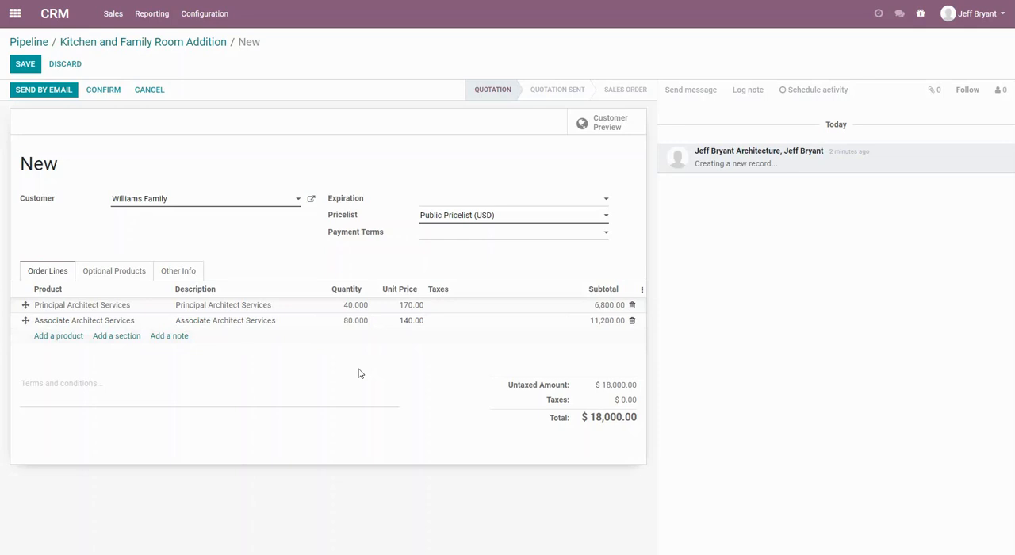
Add a Drafting and Administration order line with a quantity of 30 to the quotation.
{"action": "left_click", "coordinate": [50, 337]}
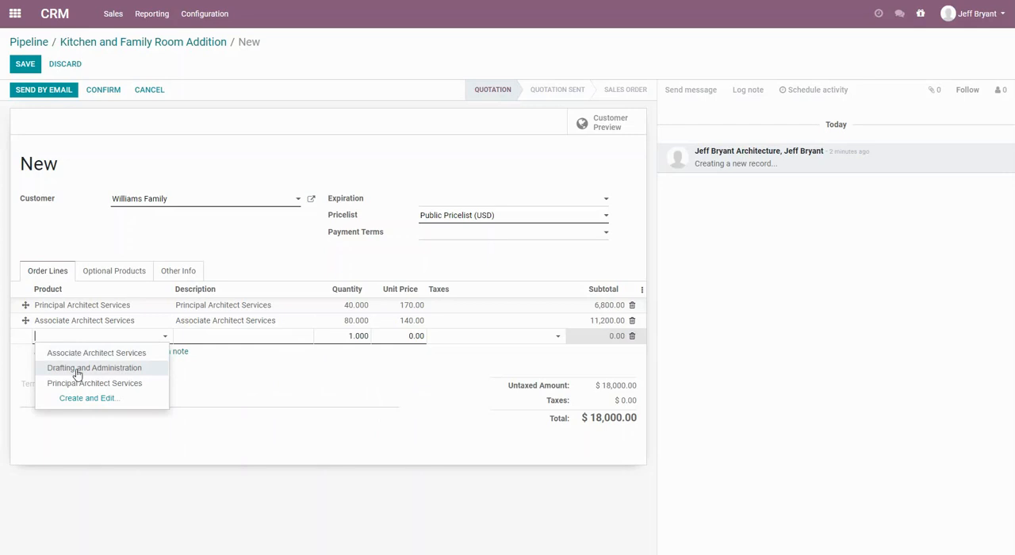
{"action": "left_click", "coordinate": [76, 369]}
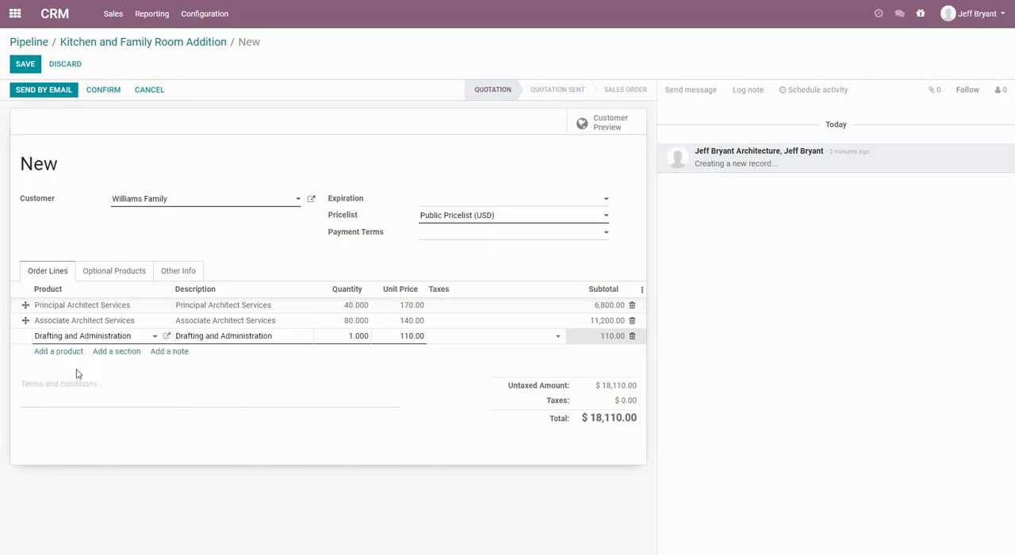
{"action": "left_click", "coordinate": [340, 338]}
{"action": "type", "text": "30"}
{"action": "key", "text": "Tab"}
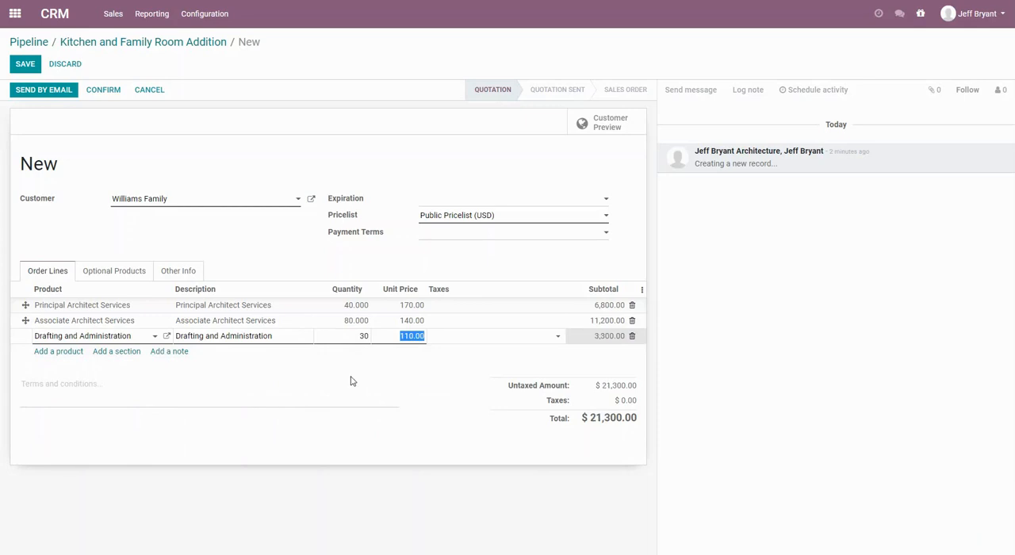
{"action": "left_click", "coordinate": [295, 382]}
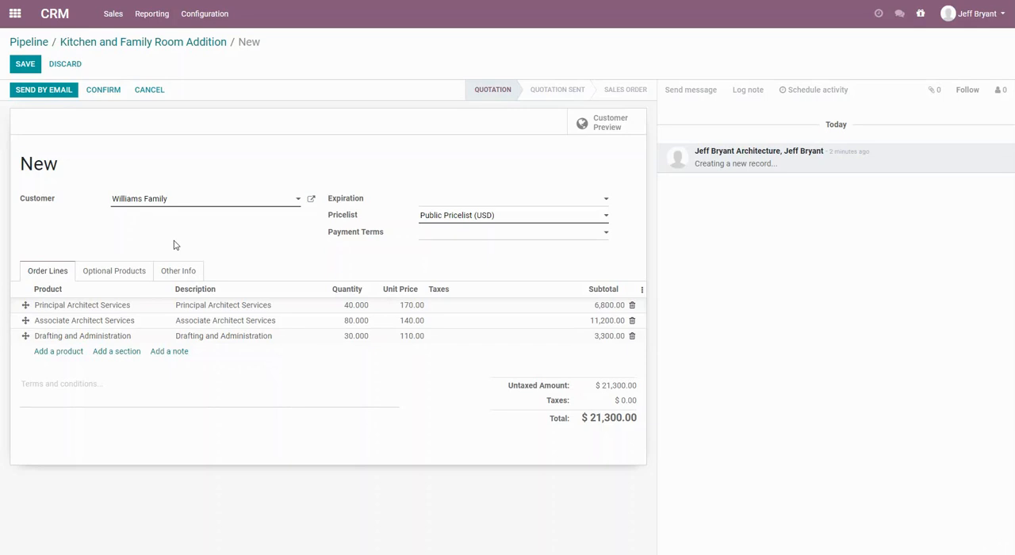
Set the quotation's expiration date to 09/25/2020 and save the quotation.
{"action": "left_click", "coordinate": [469, 200]}
{"action": "left_click", "coordinate": [545, 218]}
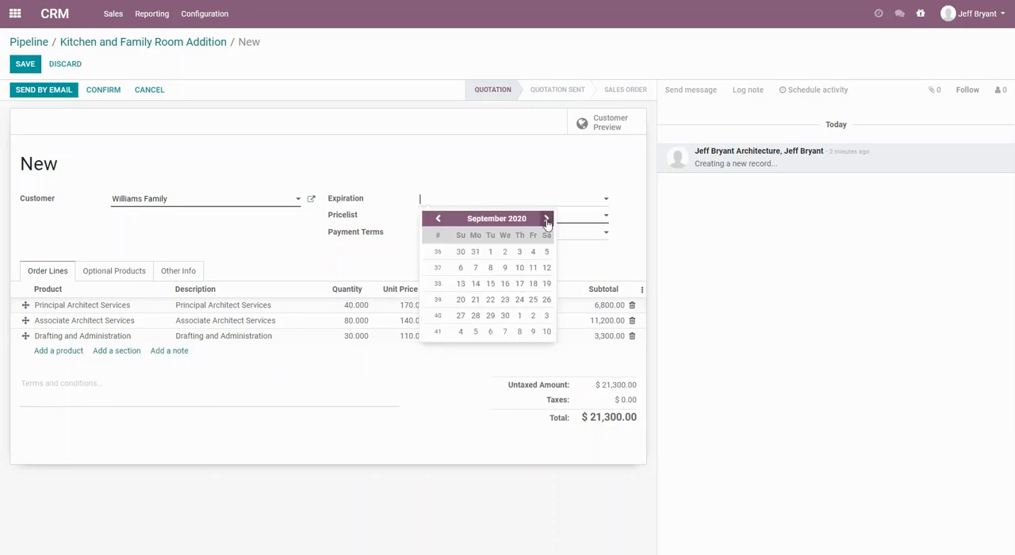
{"action": "left_click", "coordinate": [532, 301]}
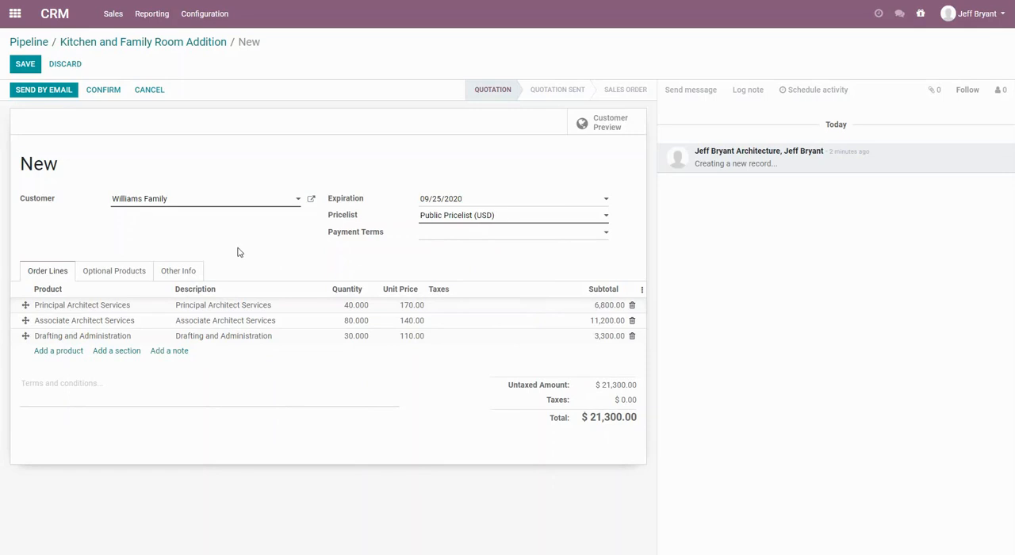
{"action": "left_click", "coordinate": [25, 65]}
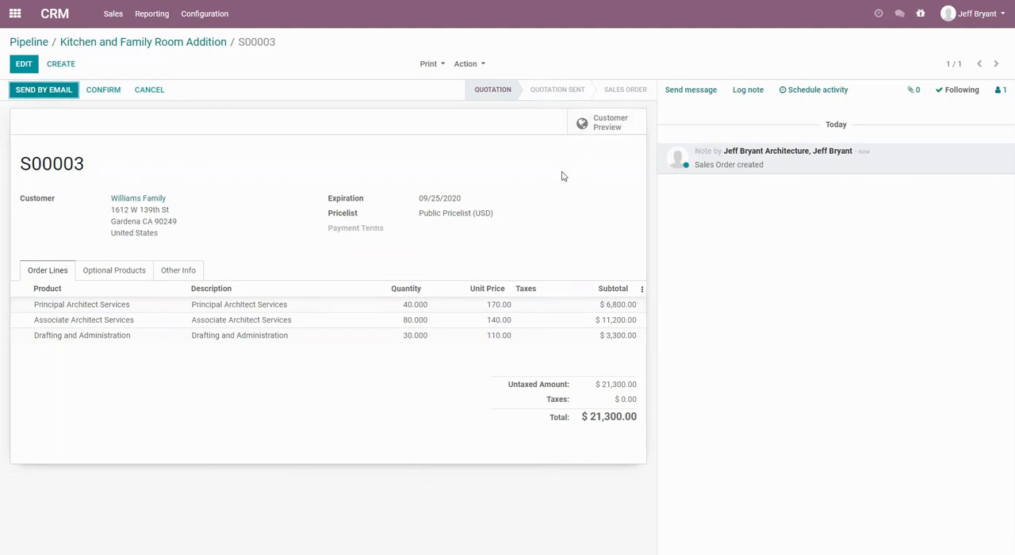
Check the customer preview of the quotation, return to edit mode and confirm the quotation as a sales order.
{"action": "left_click", "coordinate": [615, 130]}
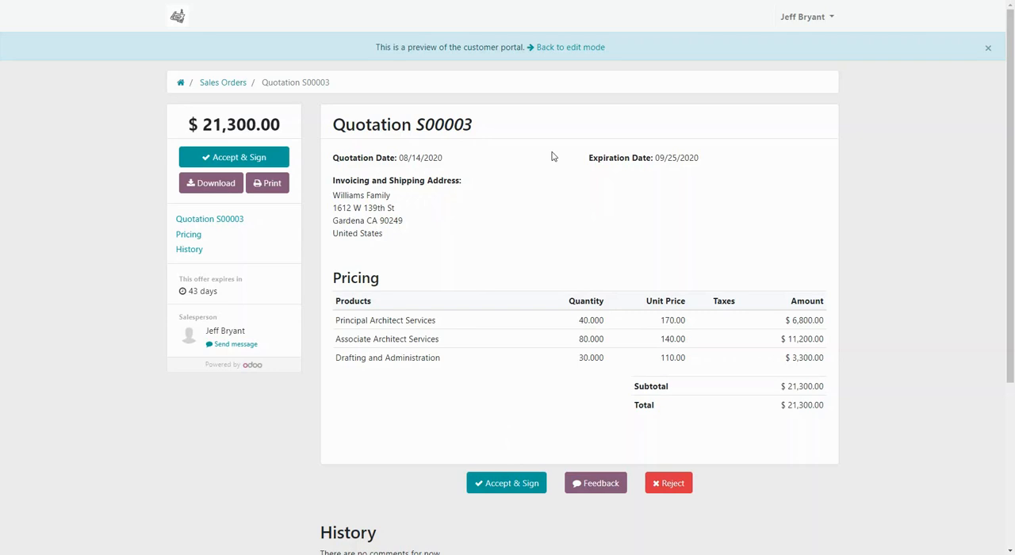
{"action": "left_click", "coordinate": [567, 49]}
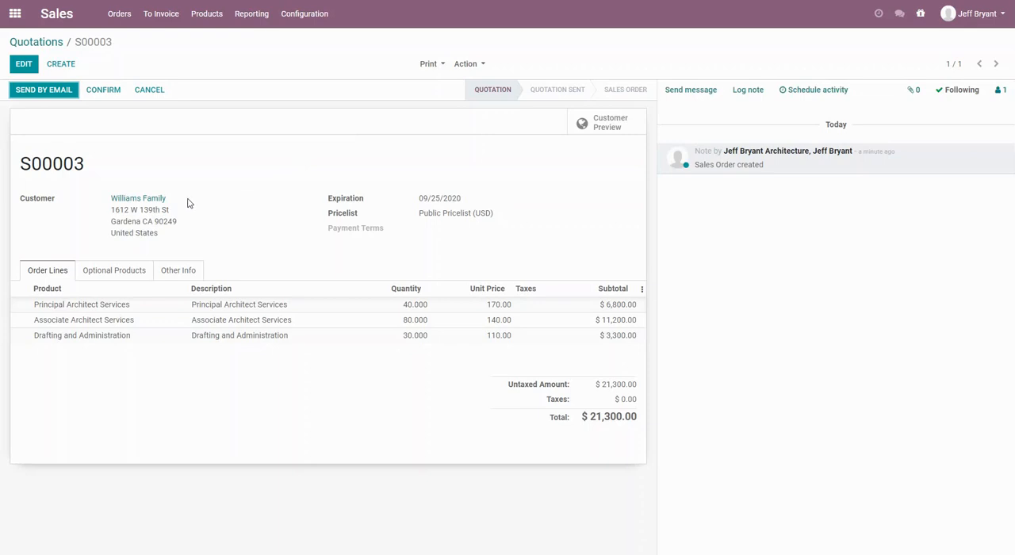
{"action": "left_click", "coordinate": [105, 91]}
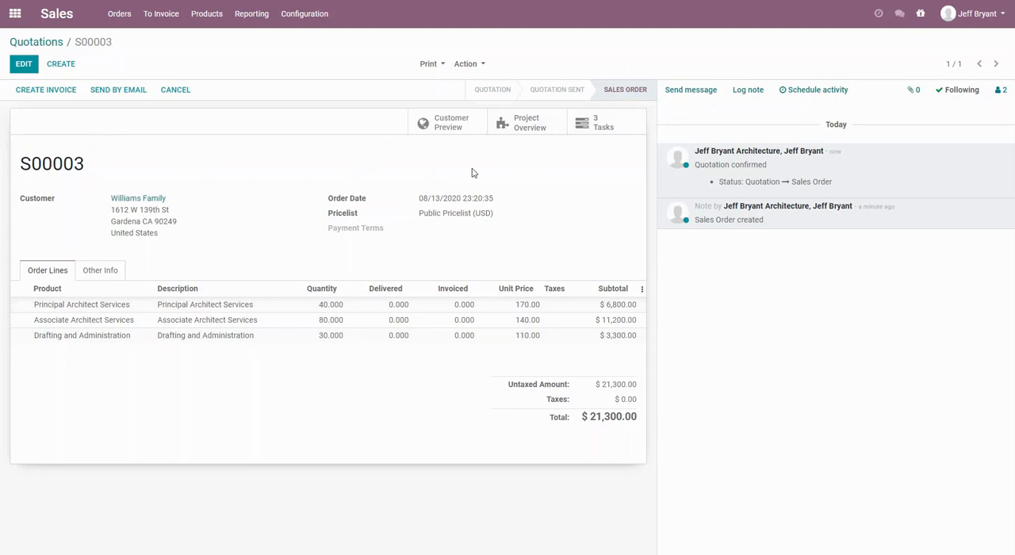
Review the sales order's project overview with its hours, profitability and timesheets, and open the project's tasks.
{"action": "left_click", "coordinate": [542, 129]}
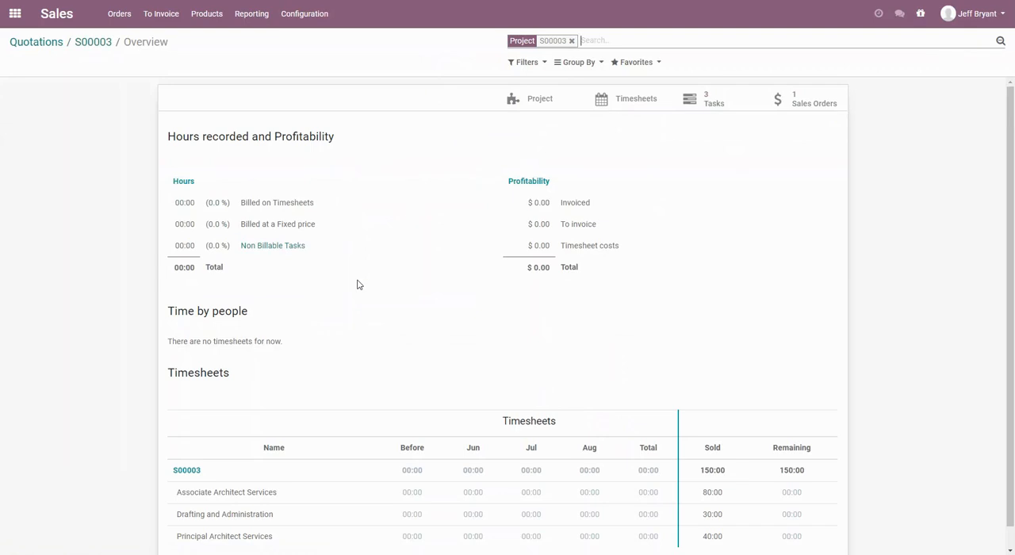
{"action": "scroll", "coordinate": [358, 284], "scroll_direction": "down", "scroll_amount": 1}
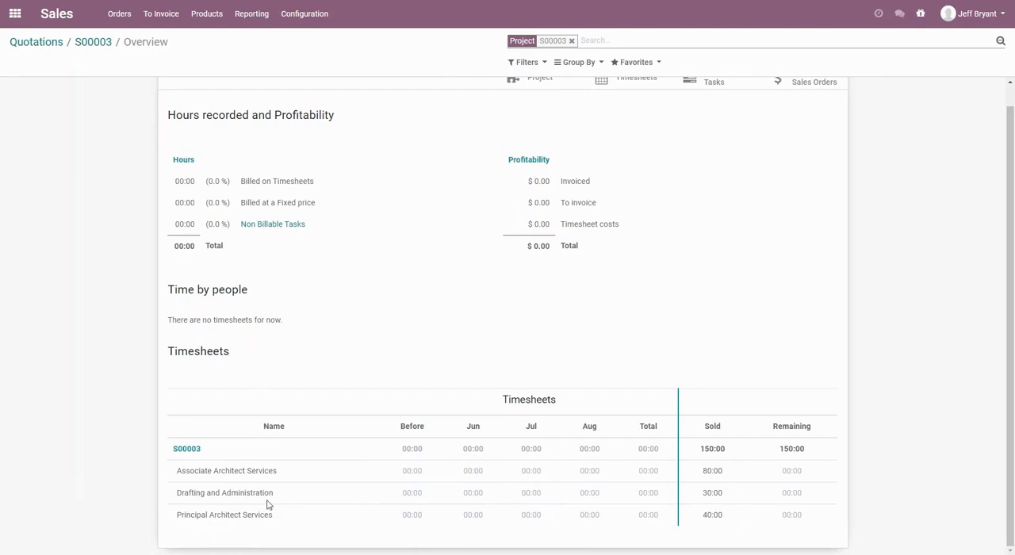
{"action": "scroll", "coordinate": [260, 494], "scroll_direction": "up", "scroll_amount": 1}
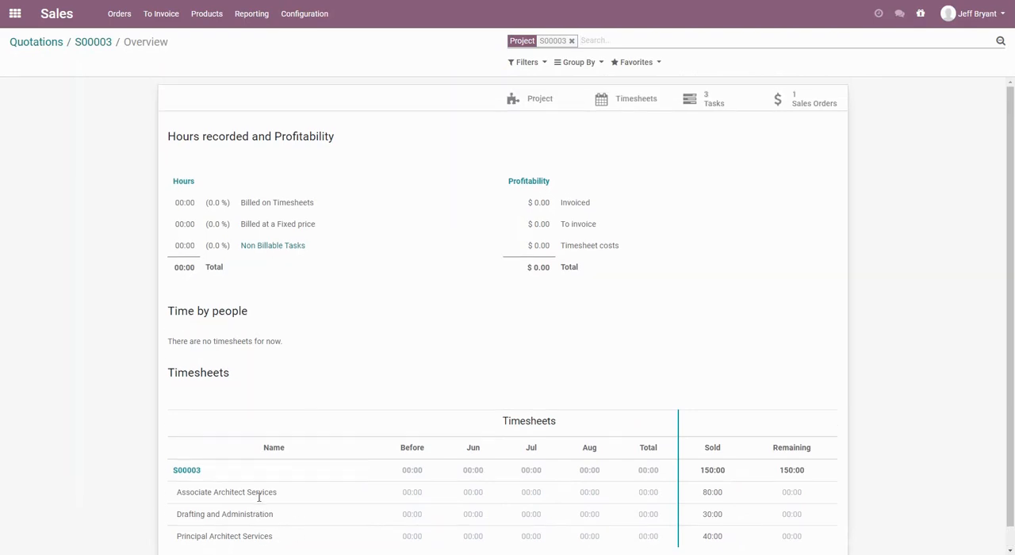
{"action": "left_click", "coordinate": [703, 106]}
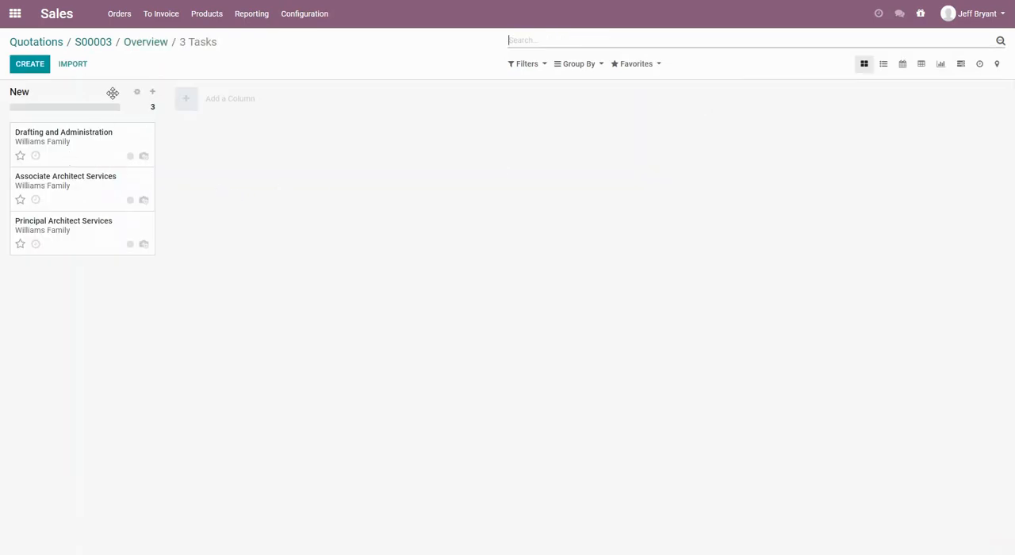
In the Project app, edit the project generated by the sales order and rename it to the customer family's name followed by "Remodel".
{"action": "left_click", "coordinate": [16, 15]}
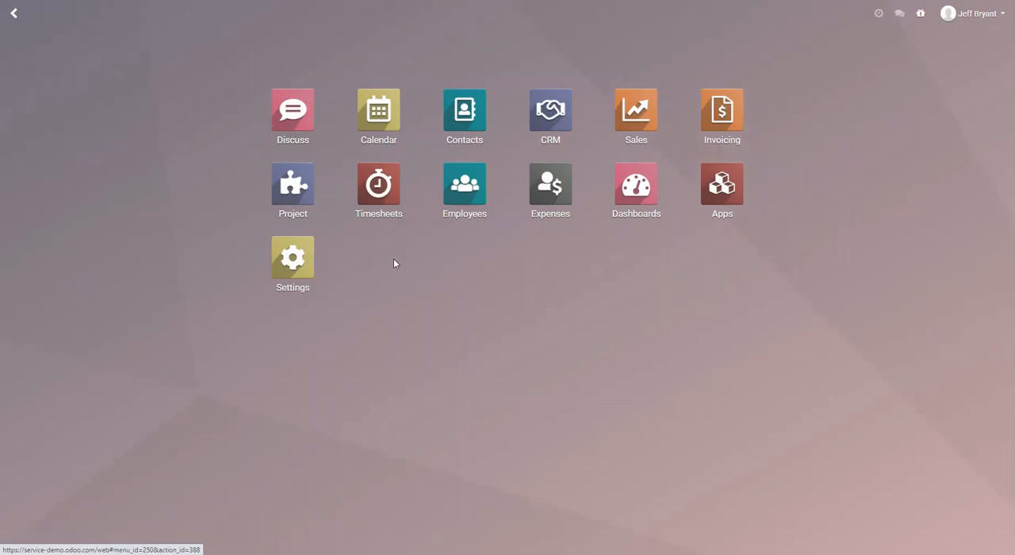
{"action": "left_click", "coordinate": [292, 197]}
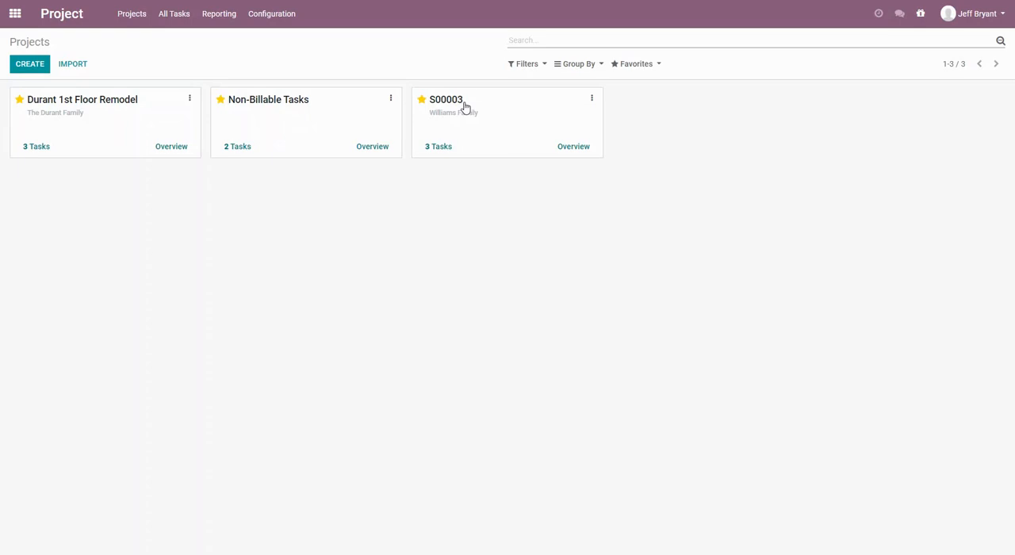
{"action": "left_click", "coordinate": [590, 100]}
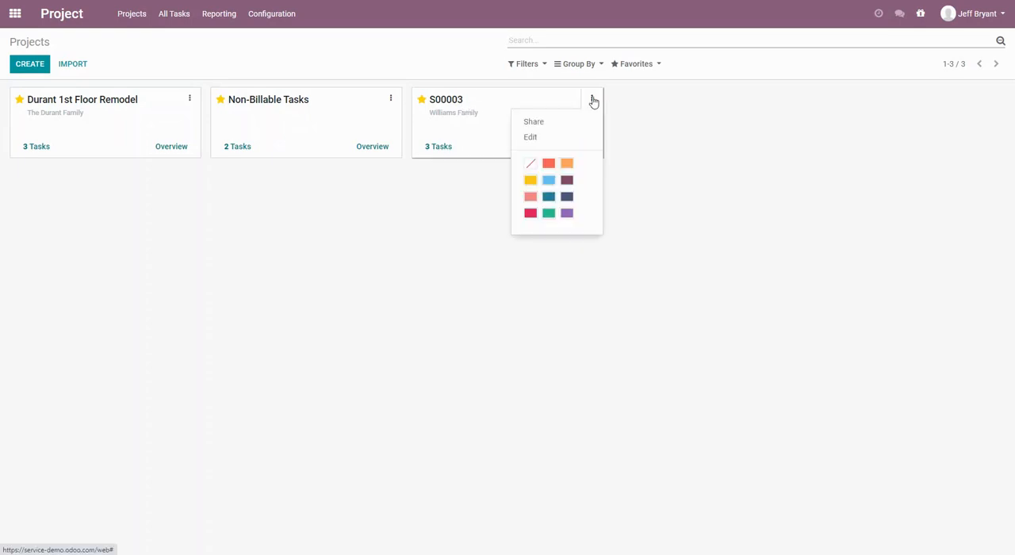
{"action": "left_click", "coordinate": [534, 138]}
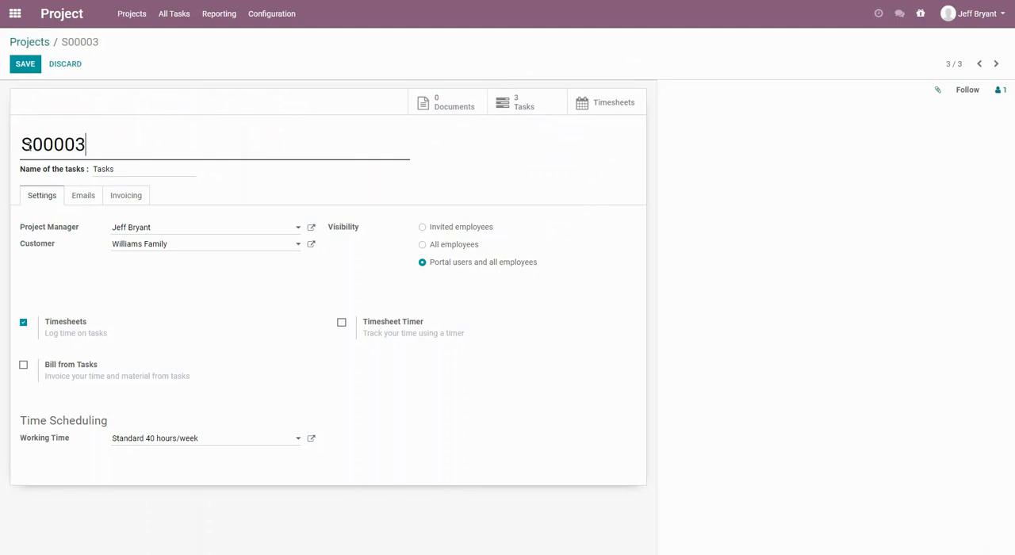
{"action": "double_click", "coordinate": [34, 145]}
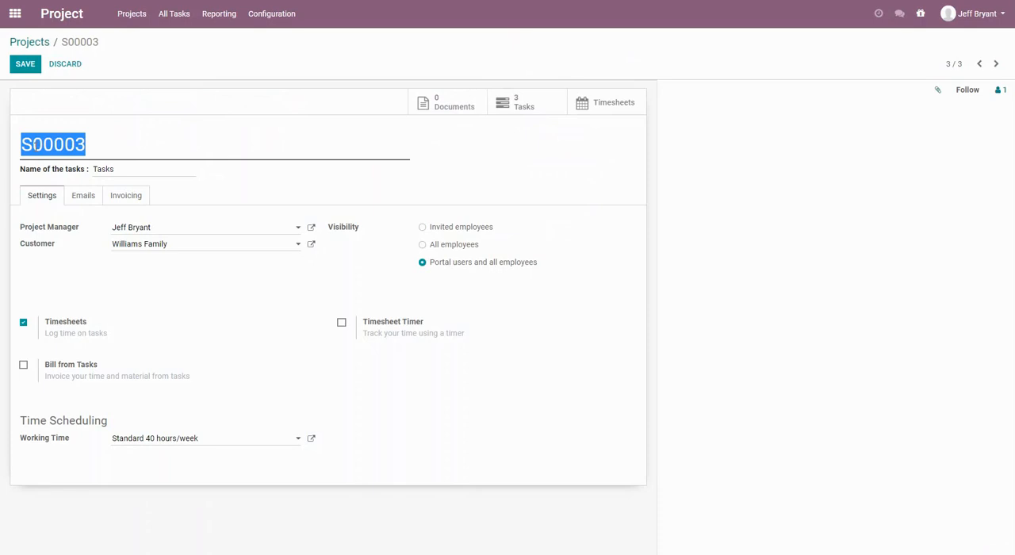
{"action": "type", "text": "William"}
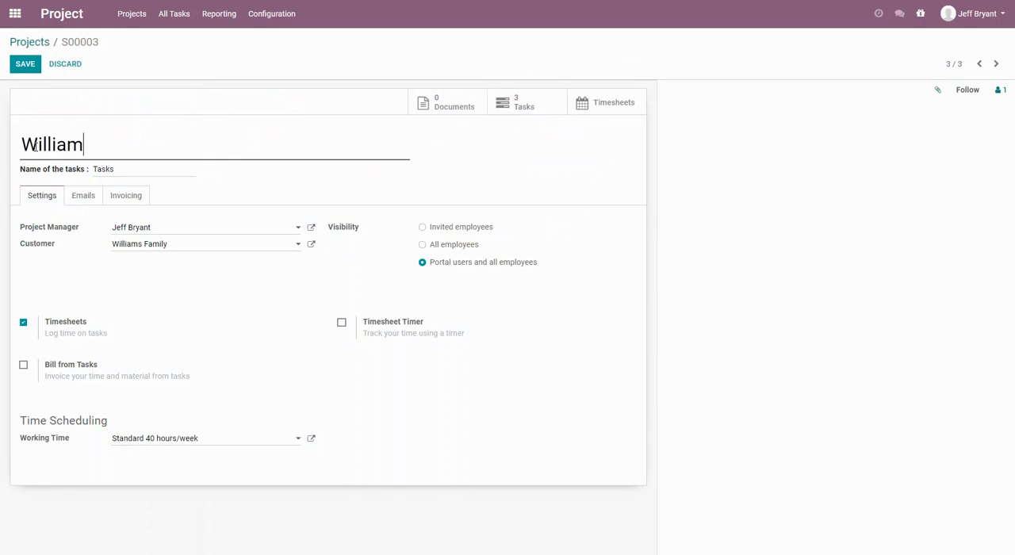
{"action": "type", "text": "s Family"}
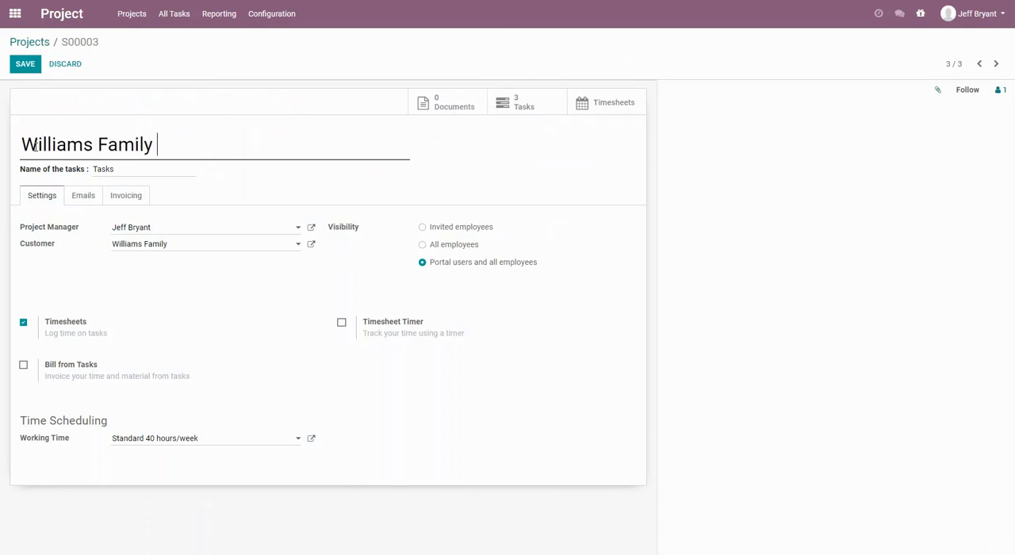
{"action": "type", "text": " Remodel"}
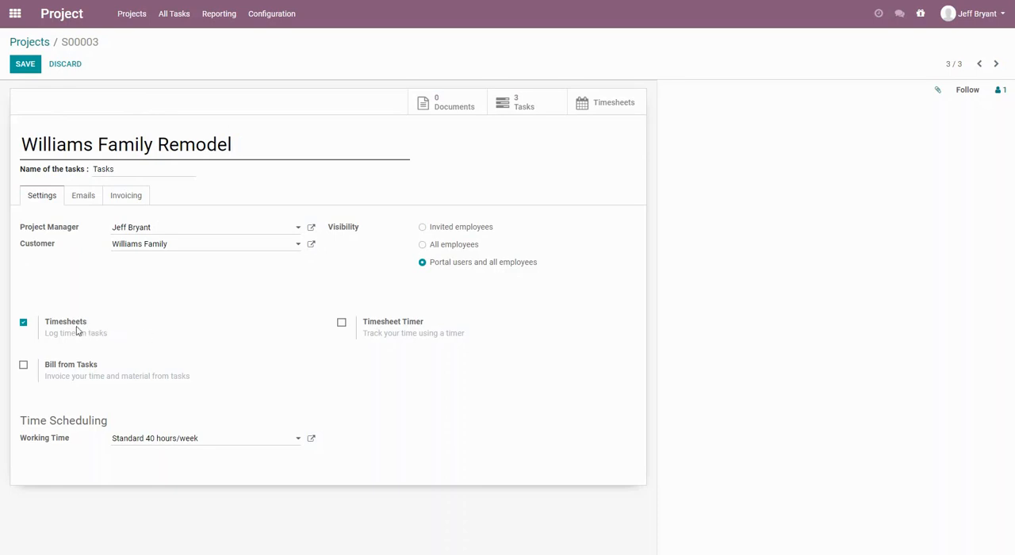
Enable Bill from Tasks for the remodel project and save the project settings.
{"action": "mouse_move", "coordinate": [74, 330]}
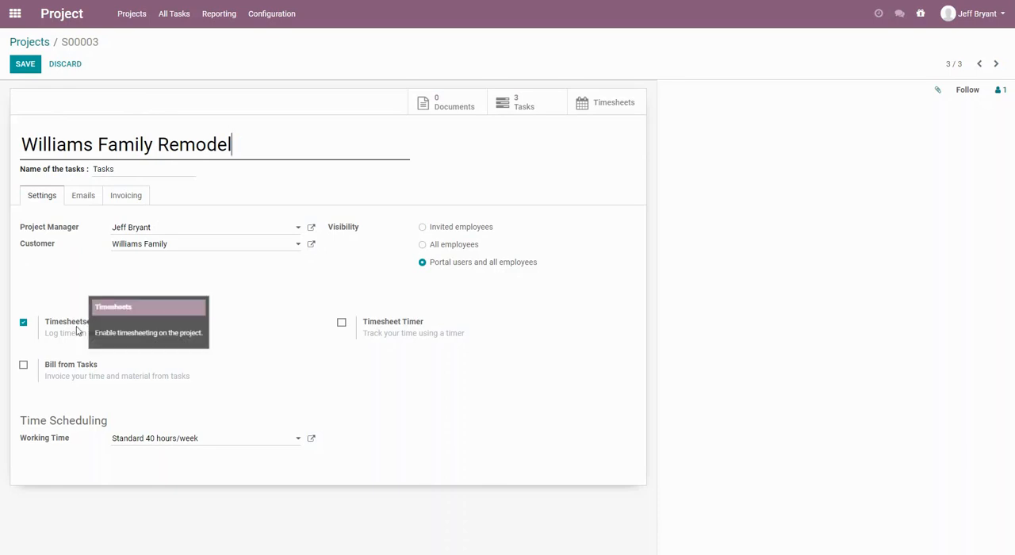
{"action": "left_click", "coordinate": [24, 367]}
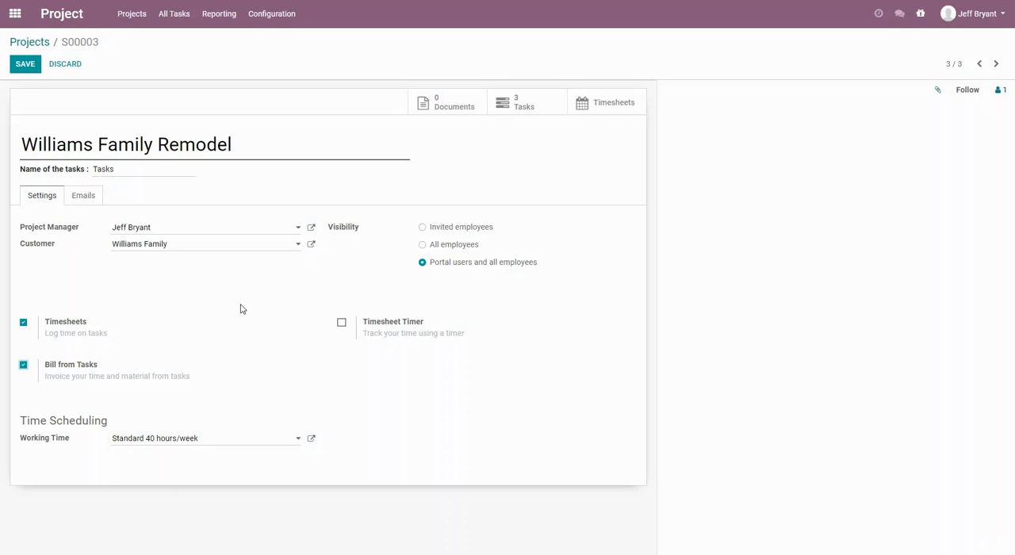
{"action": "left_click", "coordinate": [30, 70]}
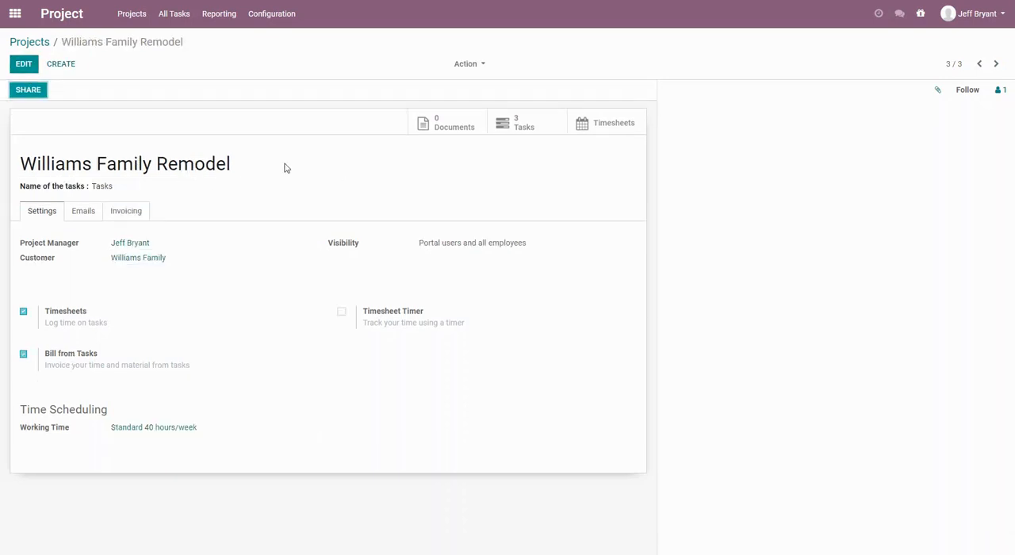
Edit the remodel project again and set its visibility to All employees.
{"action": "left_click", "coordinate": [24, 70]}
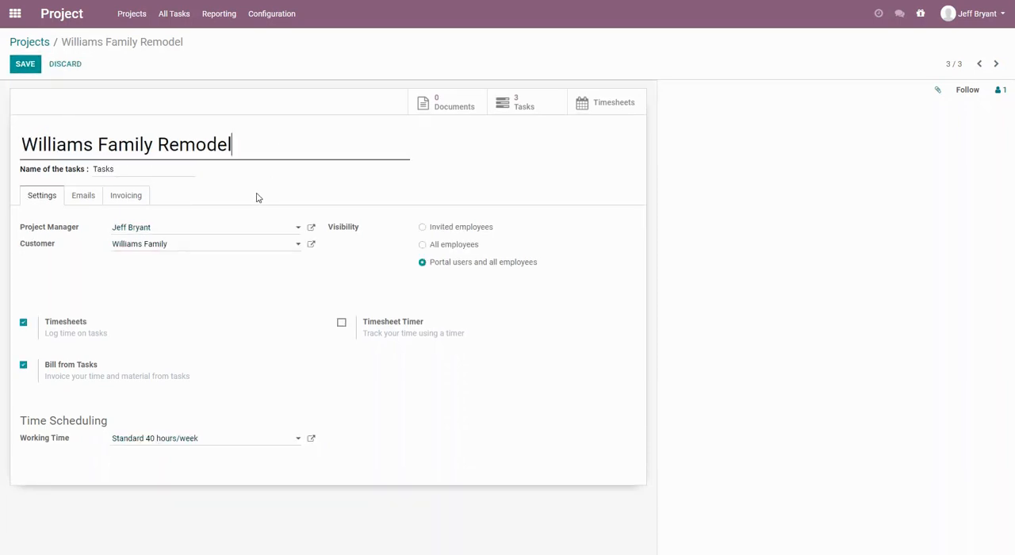
{"action": "left_click", "coordinate": [422, 229]}
{"action": "left_click", "coordinate": [423, 246]}
Save the remodel project's settings, and in the Timesheets app go back to the week of August 3.
{"action": "left_click", "coordinate": [26, 68]}
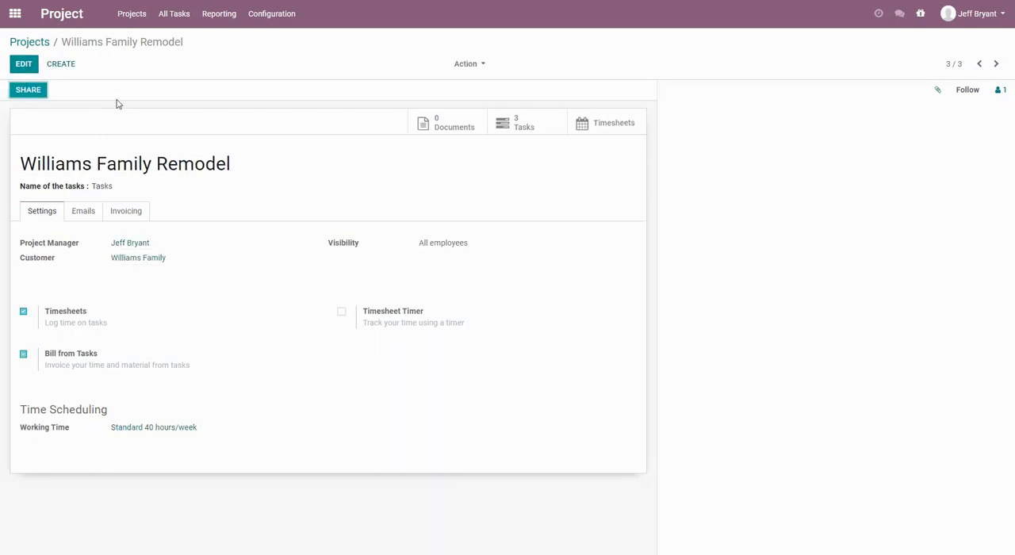
{"action": "left_click", "coordinate": [15, 13]}
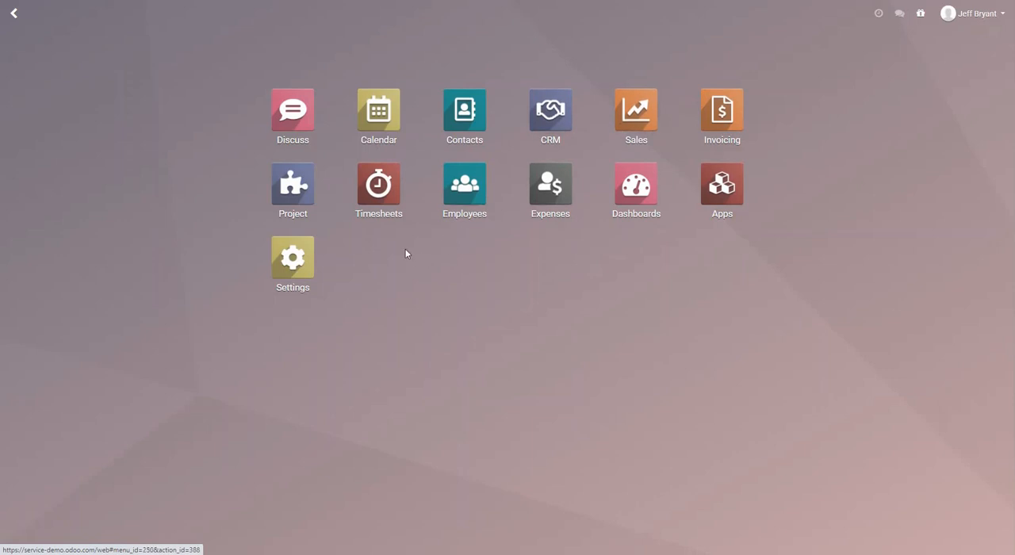
{"action": "left_click", "coordinate": [378, 212]}
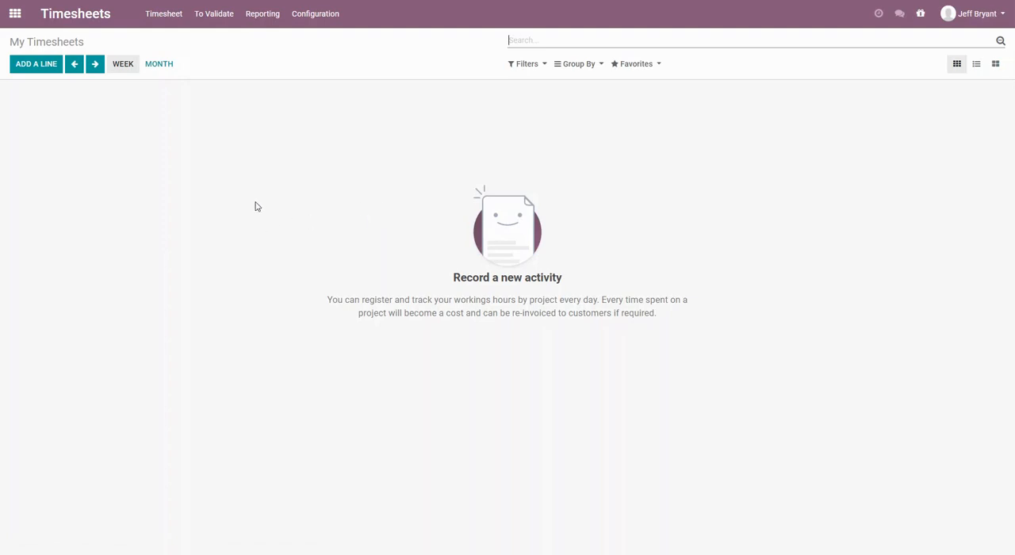
{"action": "left_click", "coordinate": [76, 67]}
{"action": "left_click", "coordinate": [76, 70]}
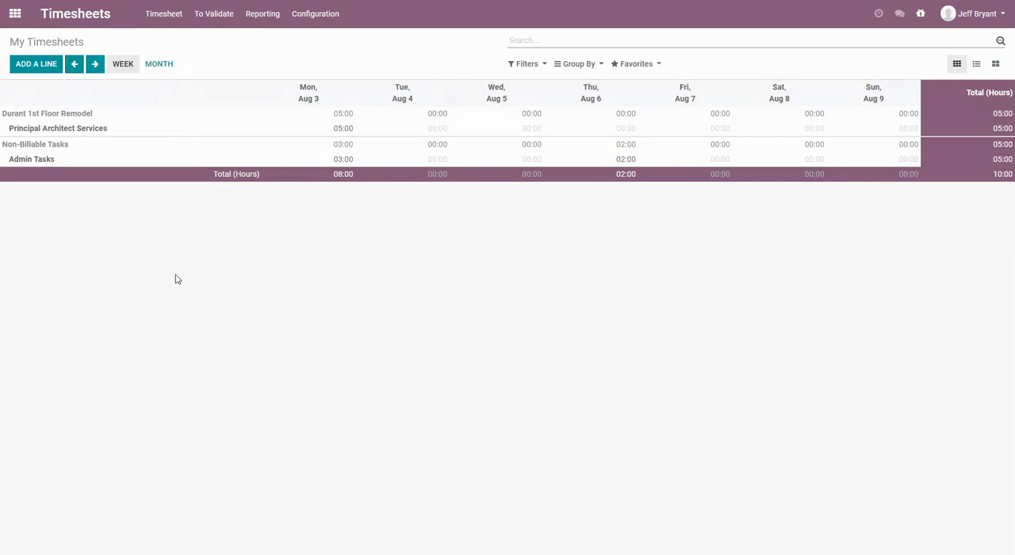
Add a timesheet line for the family remodel project's Principal Architect Services task, dated 08/03/2020 with 2 hours spent.
{"action": "left_click", "coordinate": [33, 68]}
{"action": "left_click", "coordinate": [377, 79]}
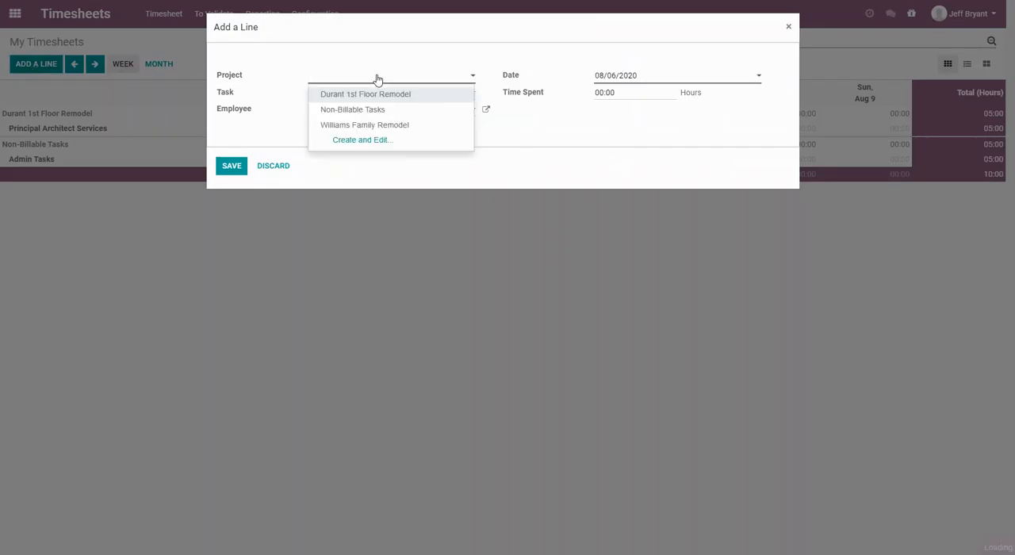
{"action": "left_click", "coordinate": [376, 127]}
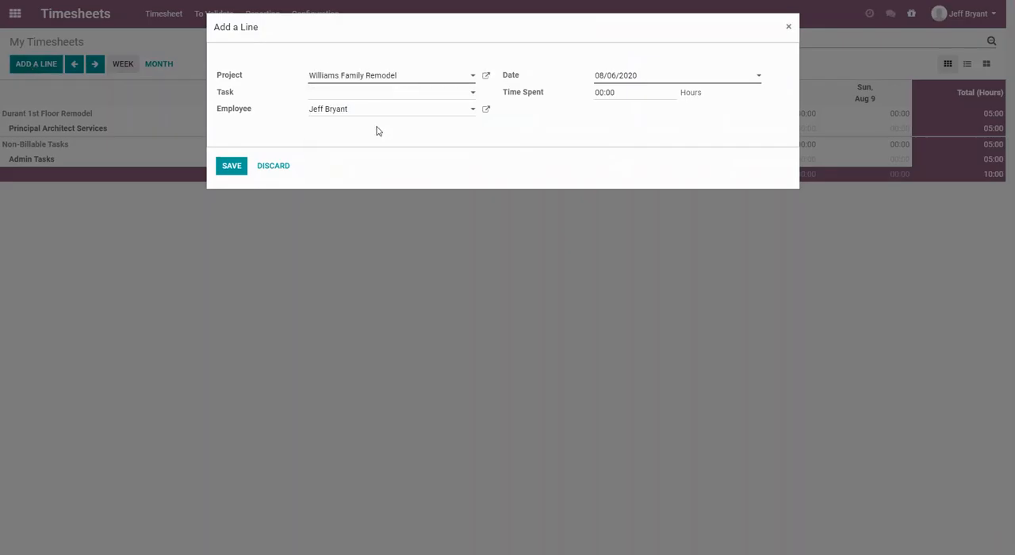
{"action": "left_click", "coordinate": [359, 94]}
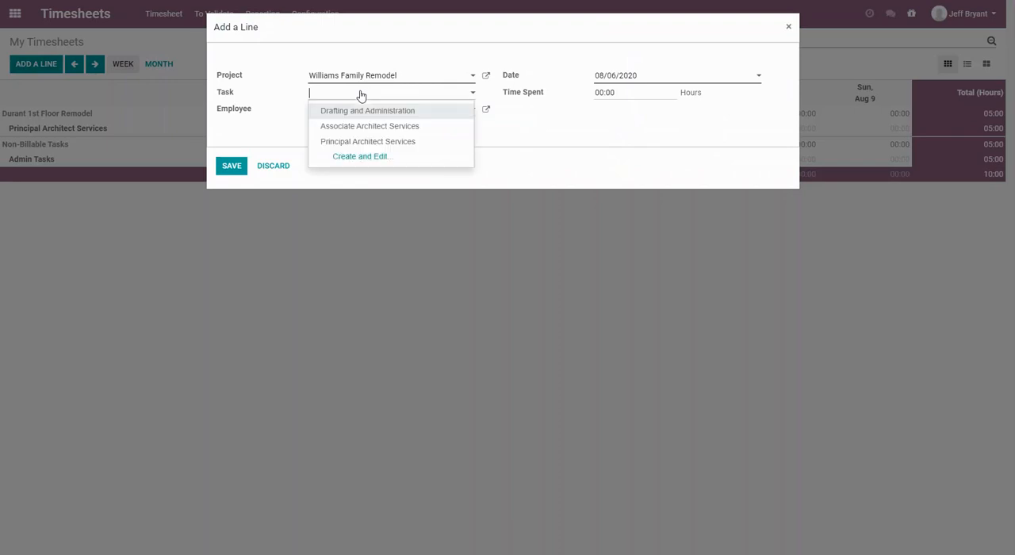
{"action": "left_click", "coordinate": [356, 143]}
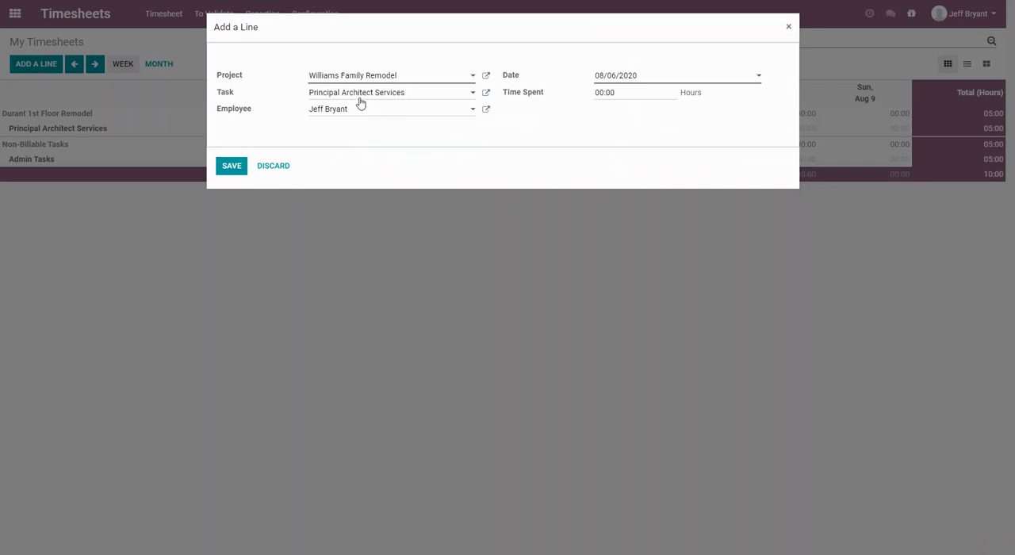
{"action": "left_click", "coordinate": [655, 78]}
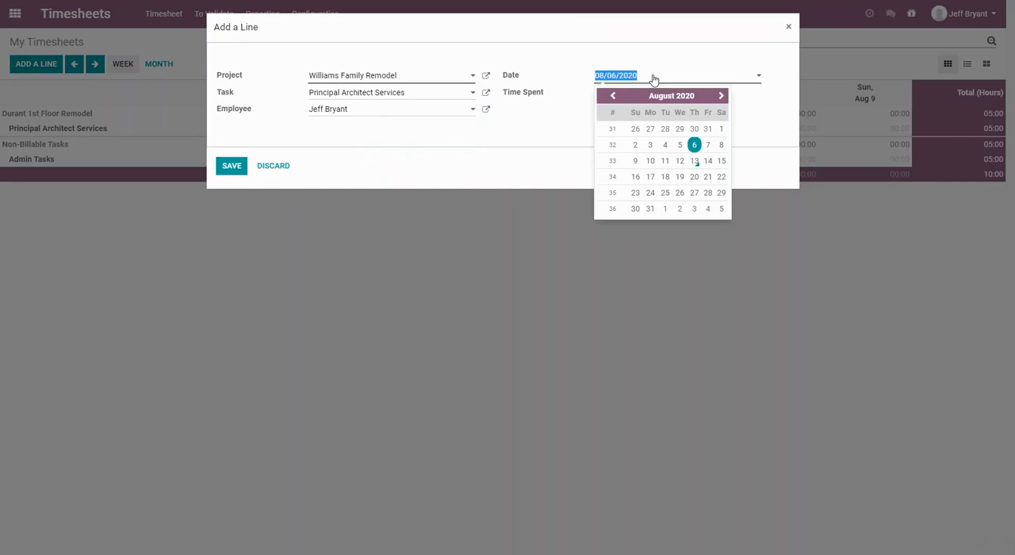
{"action": "left_click", "coordinate": [650, 146]}
{"action": "left_click", "coordinate": [637, 92]}
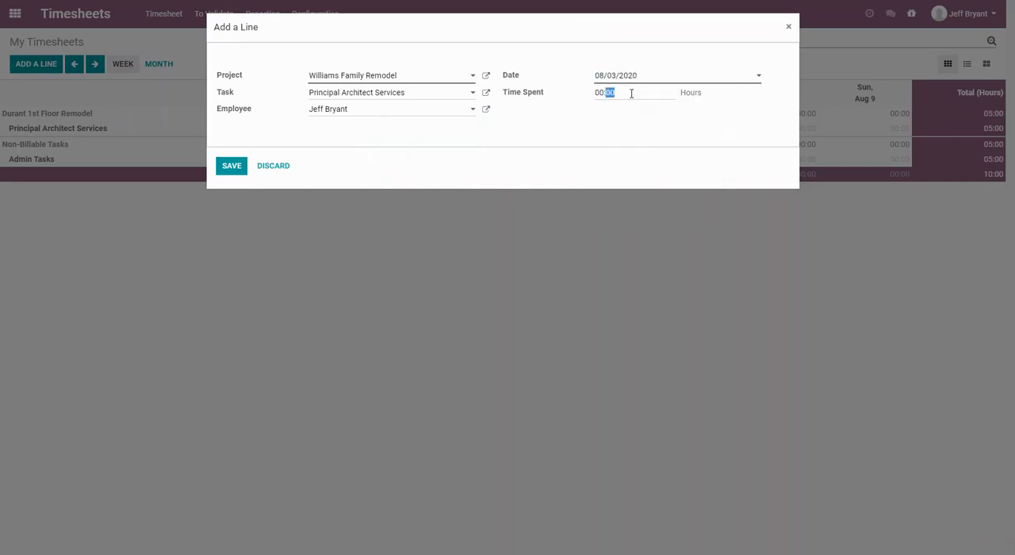
{"action": "type", "text": "2"}
{"action": "left_click", "coordinate": [245, 163]}
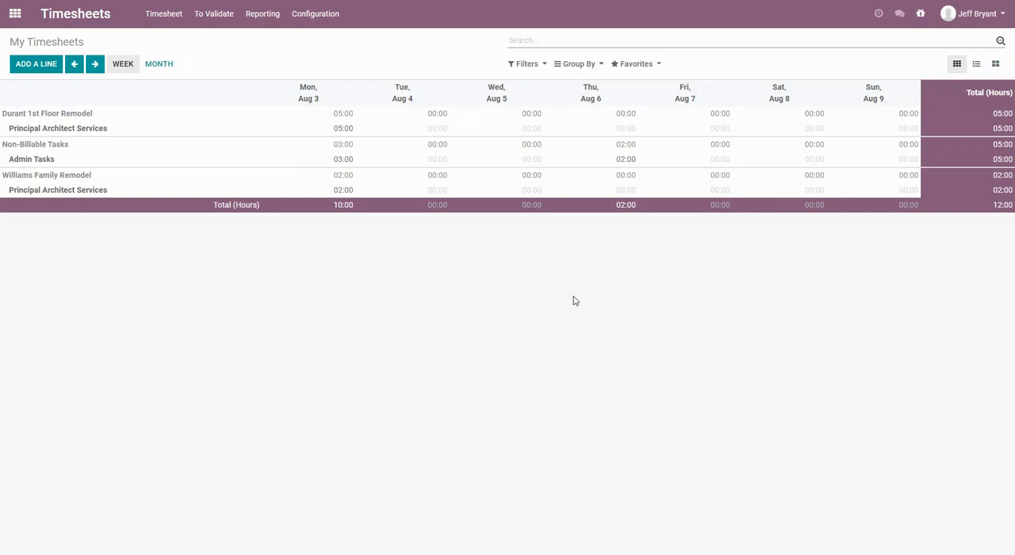
After checking the month view, log 8 hours Tuesday, 8 Wednesday, 11 Thursday and 5 Friday on the family remodel's Principal Architect Services.
{"action": "left_click", "coordinate": [151, 70]}
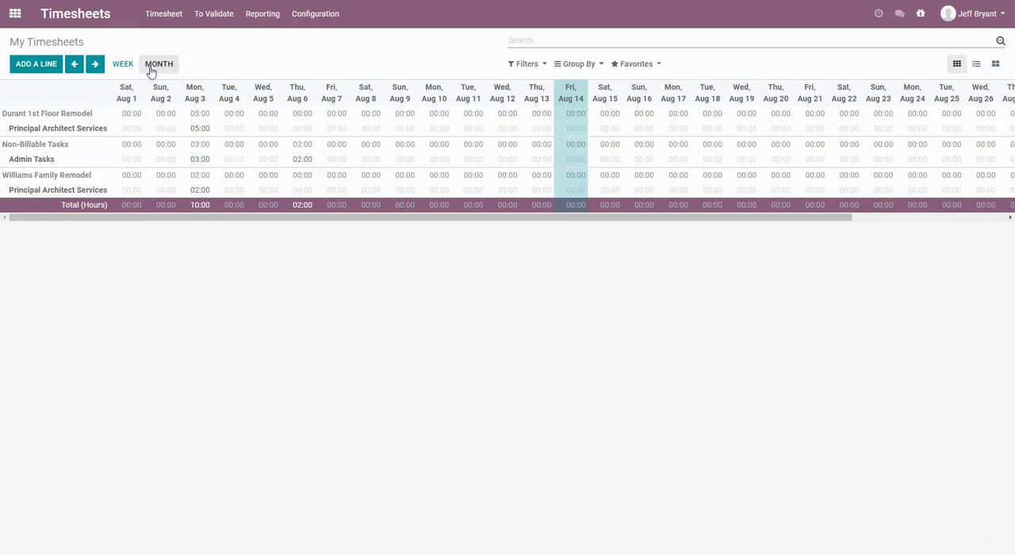
{"action": "left_click", "coordinate": [124, 70]}
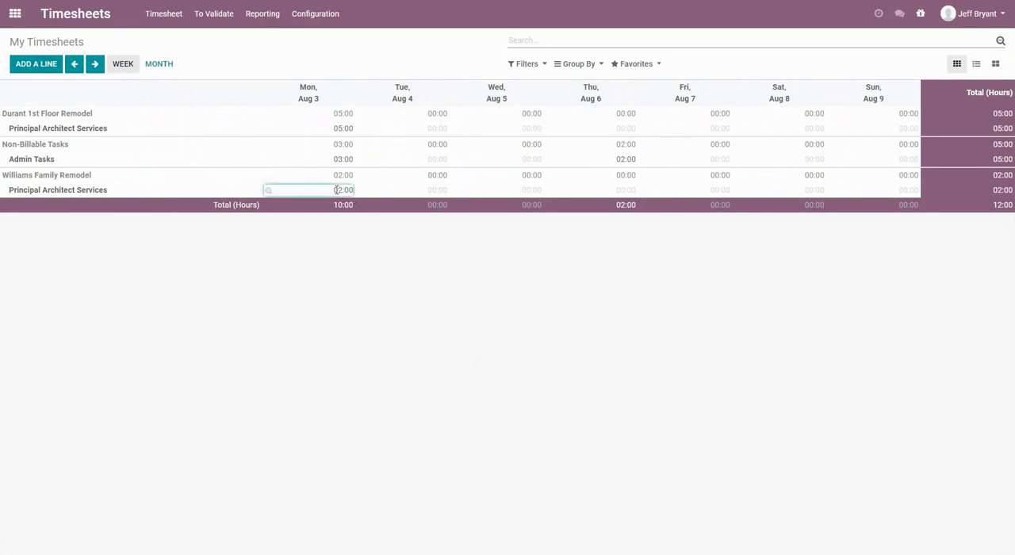
{"action": "left_click", "coordinate": [435, 190]}
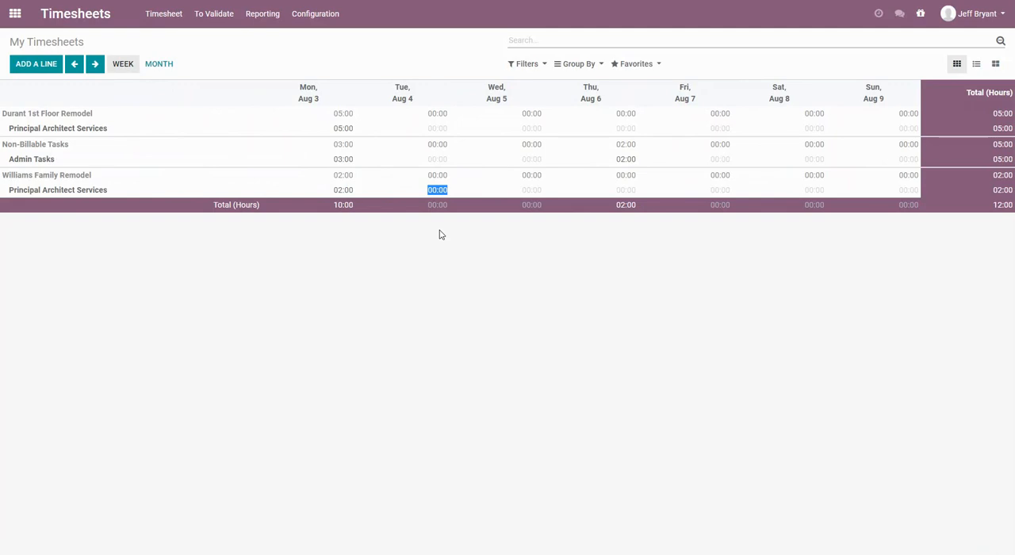
{"action": "type", "text": "9"}
{"action": "key", "text": "Tab"}
{"action": "type", "text": "8"}
{"action": "key", "text": "Tab"}
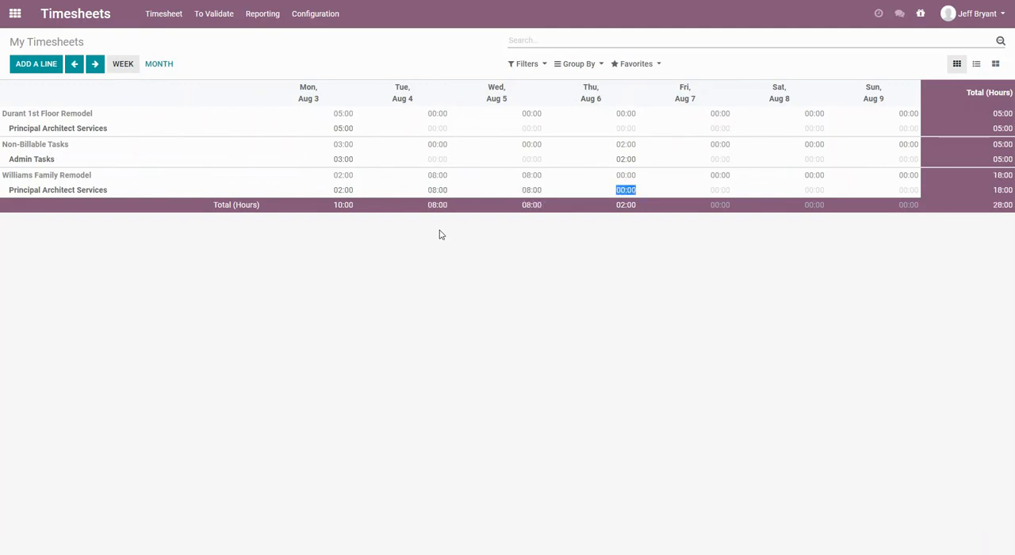
{"action": "type", "text": "11"}
{"action": "key", "text": "Tab"}
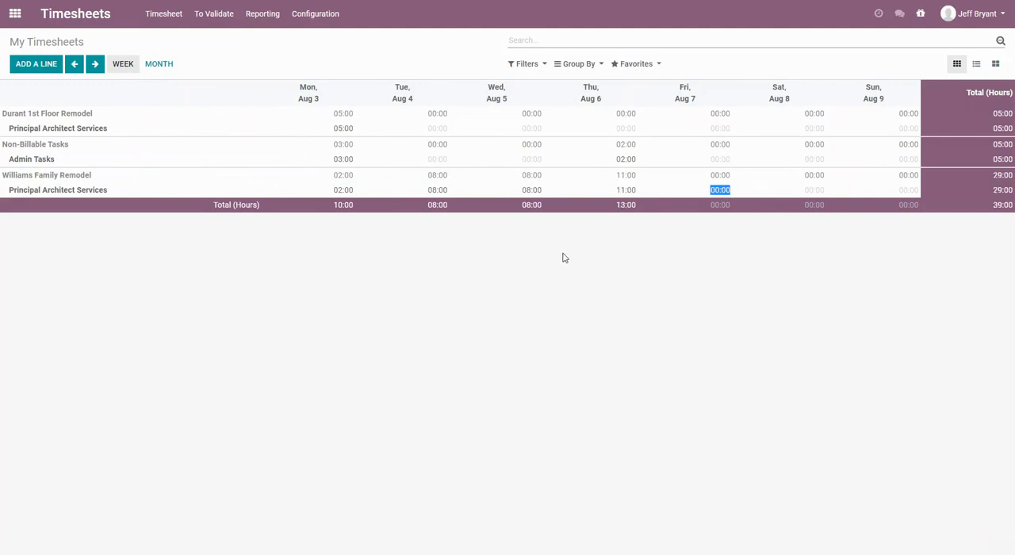
{"action": "type", "text": "5"}
{"action": "key", "text": "Tab"}
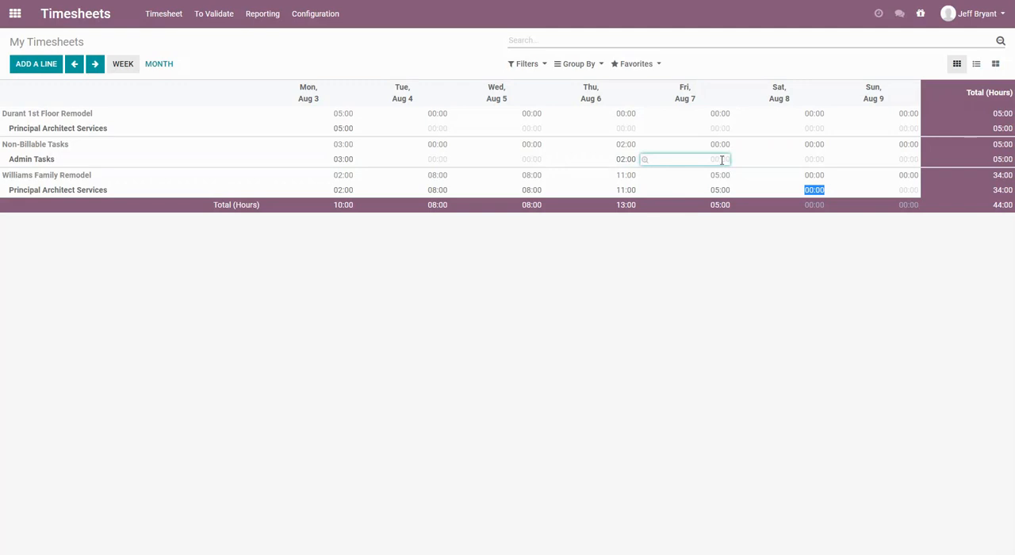
Log 3 hours of non-billable Admin Tasks on Friday, August 7.
{"action": "left_click", "coordinate": [720, 161]}
{"action": "type", "text": "3"}
{"action": "left_click", "coordinate": [686, 239]}
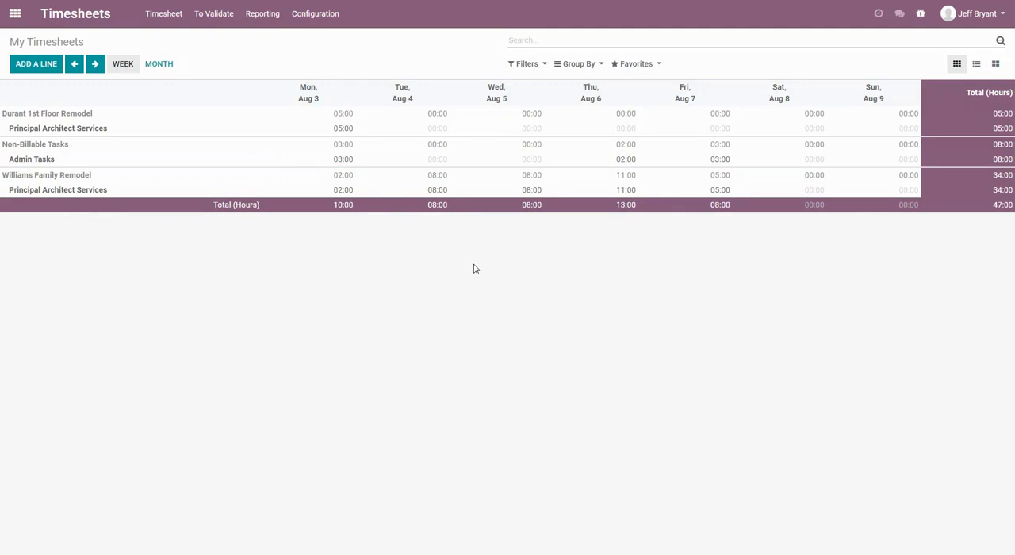
Change the description of the family remodel's August 4 entry to "Initial sketches and discussions with client" and return to the weekly timesheet.
{"action": "left_click", "coordinate": [362, 192]}
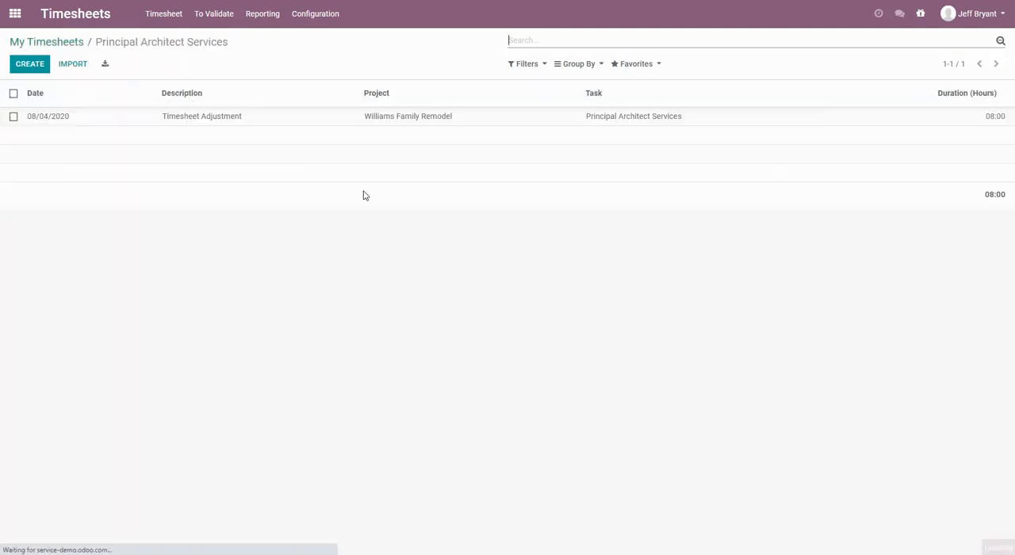
{"action": "left_click", "coordinate": [186, 119]}
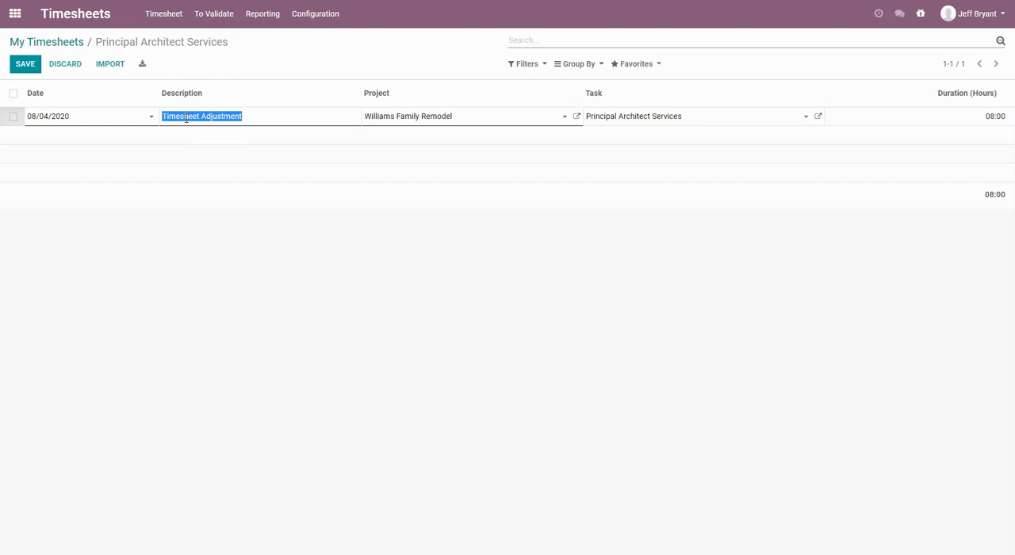
{"action": "key", "text": "BackSpace"}
{"action": "type", "text": "Init"}
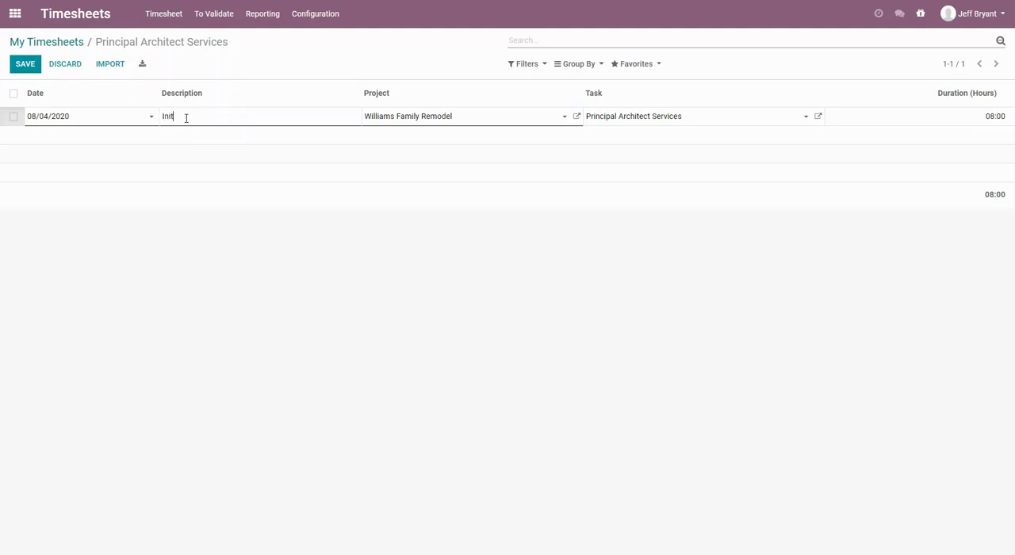
{"action": "type", "text": "ial sketches and discussions with custome"}
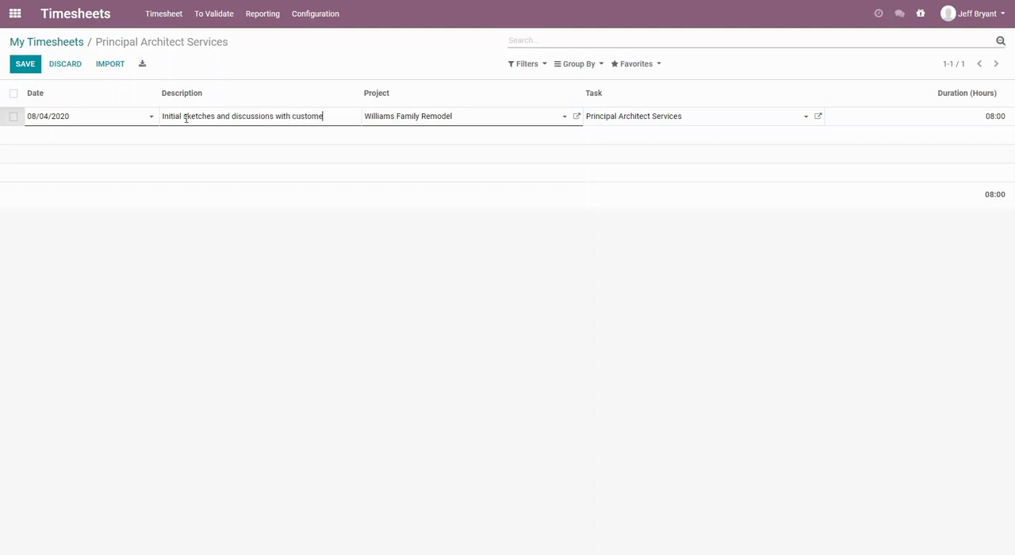
{"action": "key", "text": "BackSpace"}
{"action": "key", "text": "BackSpace"}
{"action": "key", "text": "BackSpace"}
{"action": "key", "text": "BackSpace"}
{"action": "key", "text": "BackSpace"}
{"action": "key", "text": "BackSpace"}
{"action": "type", "text": "lient"}
{"action": "left_click", "coordinate": [161, 262]}
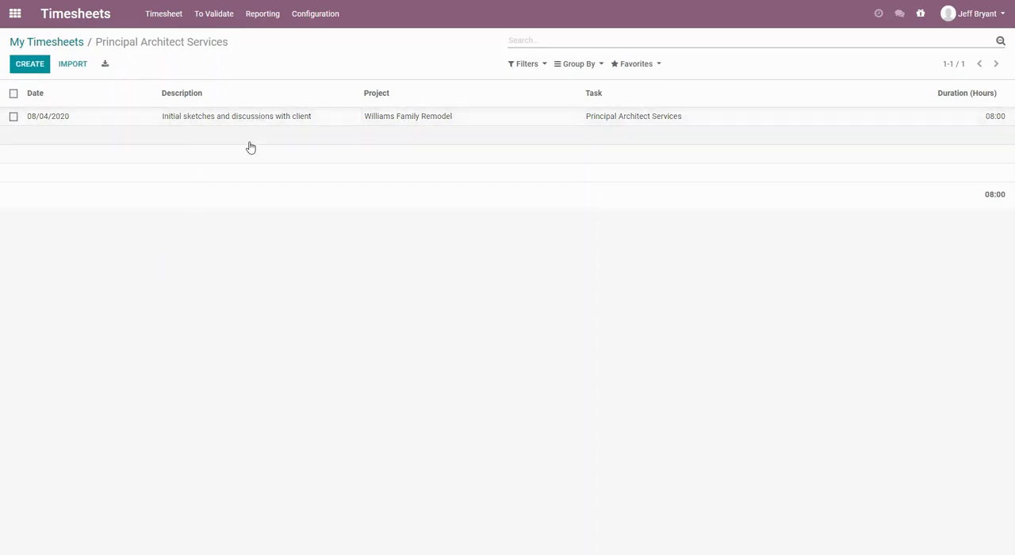
{"action": "left_click", "coordinate": [71, 47]}
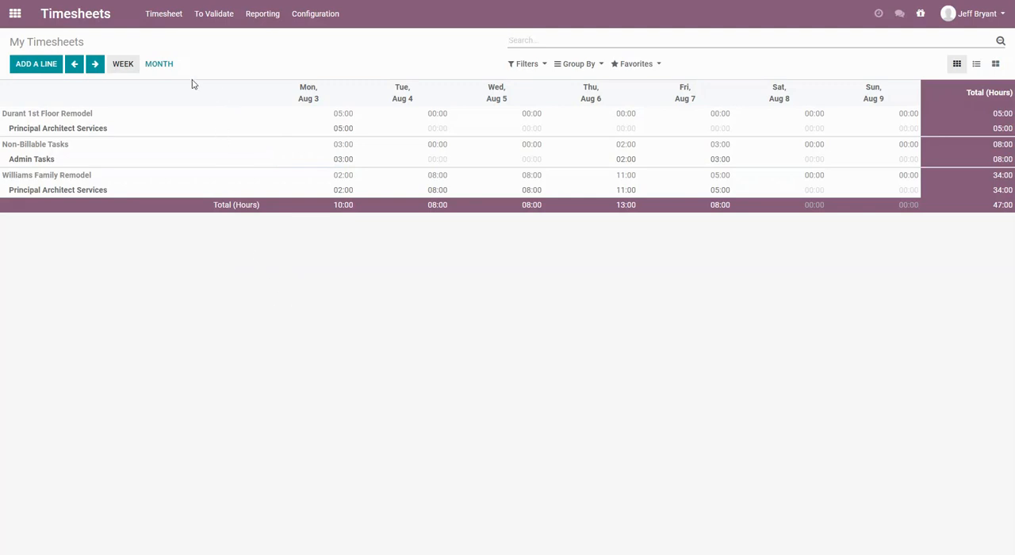
In the general settings, invite a new user by entering the employee's e-mail address.
{"action": "left_click", "coordinate": [14, 13]}
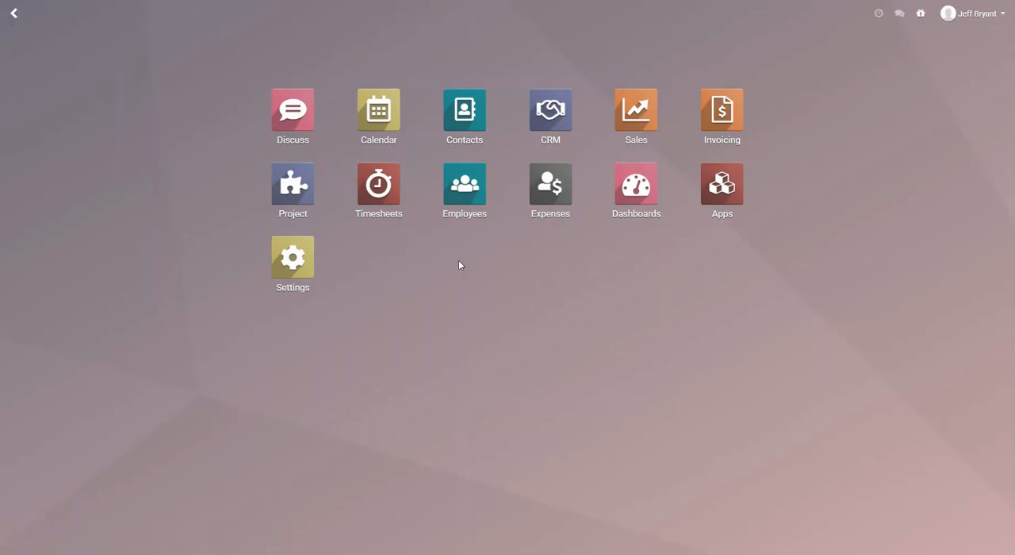
{"action": "left_click", "coordinate": [295, 262]}
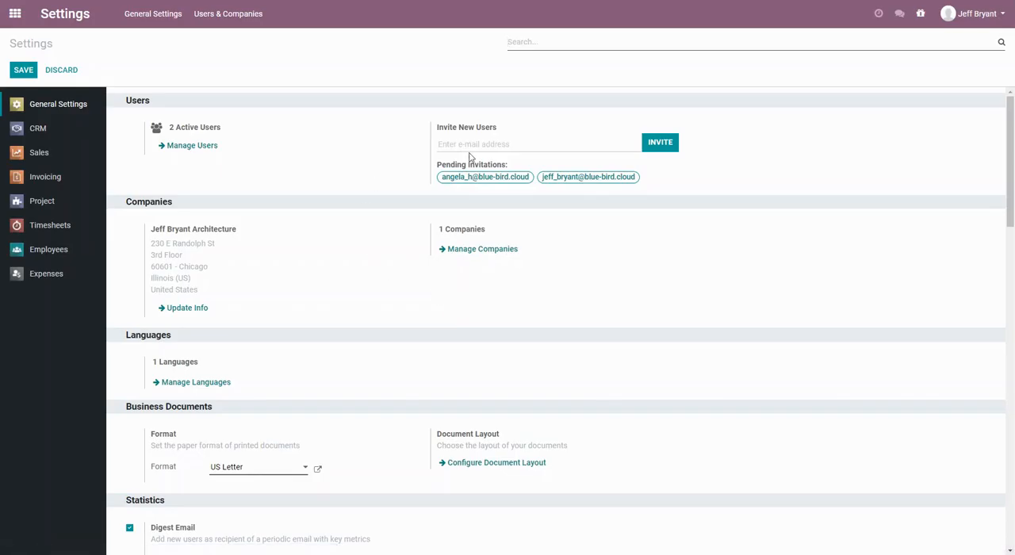
{"action": "left_click", "coordinate": [474, 147]}
{"action": "left_click", "coordinate": [660, 144]}
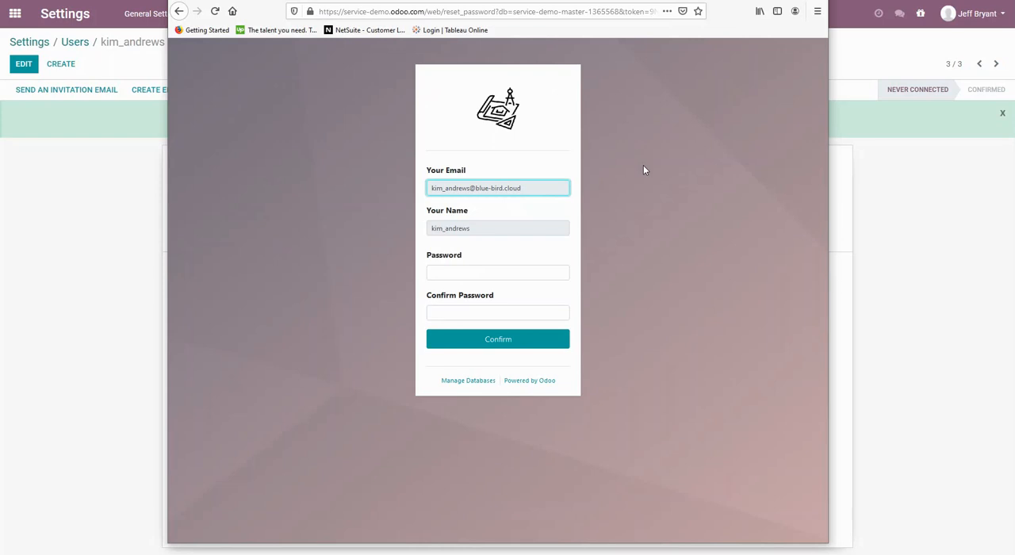
In the invited user's browser window, enter and confirm the new account password, and save the login in Firefox.
{"action": "left_click", "coordinate": [498, 274]}
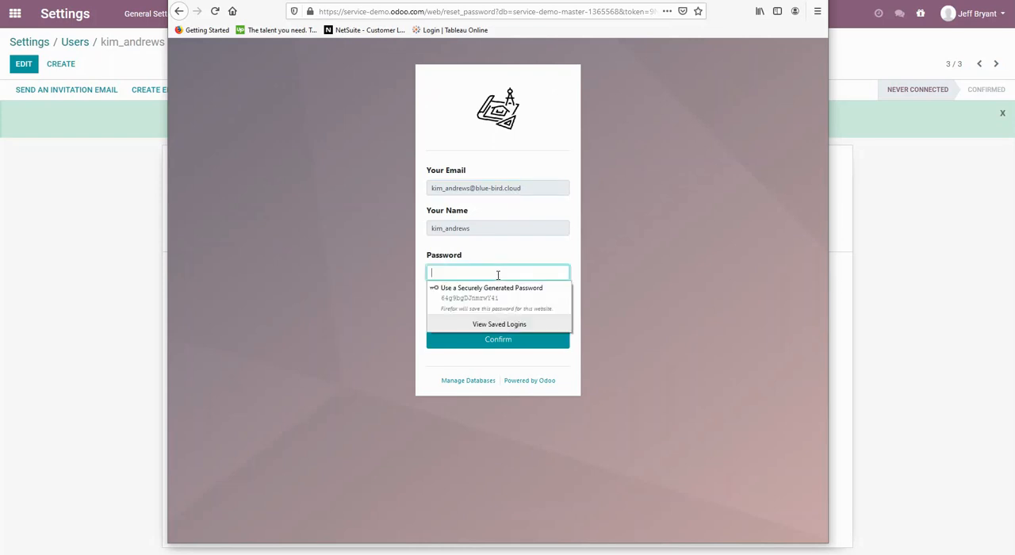
{"action": "type", "text": "••••••"}
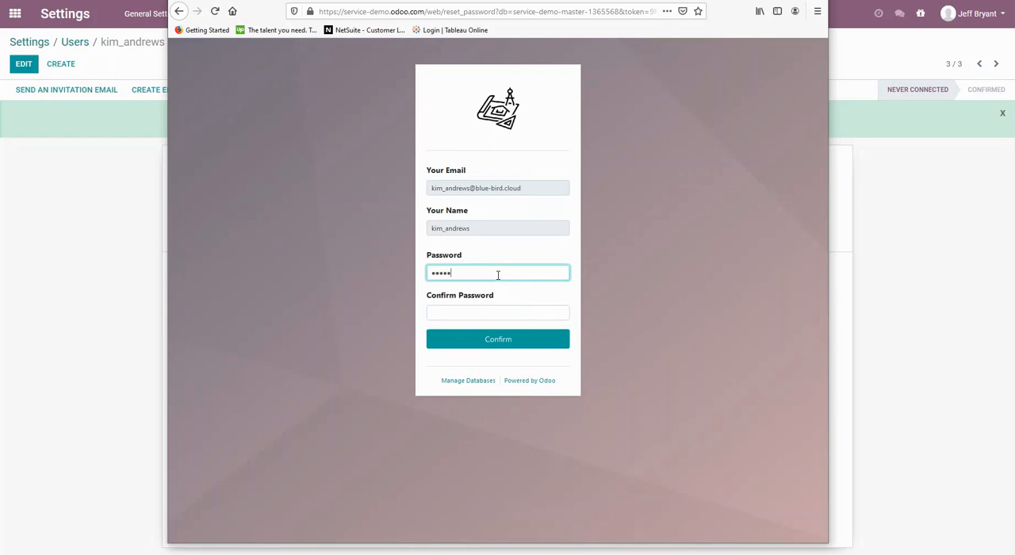
{"action": "key", "text": "Tab"}
{"action": "type", "text": "••••••"}
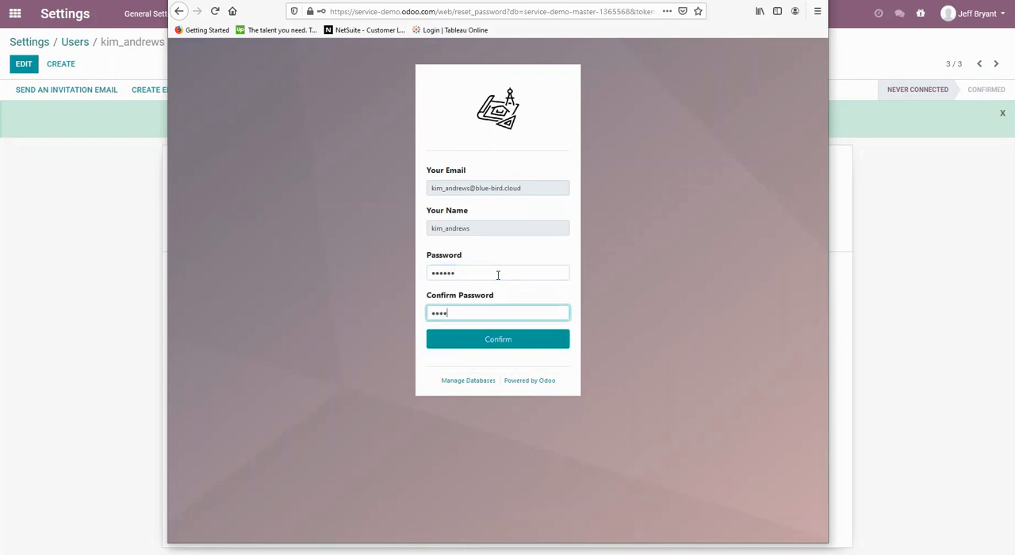
{"action": "left_click", "coordinate": [495, 341]}
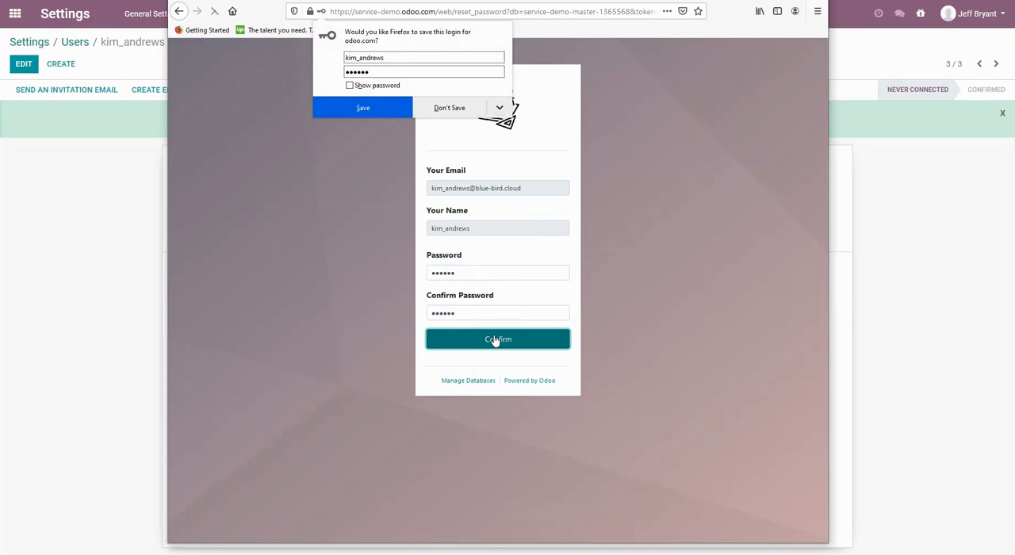
{"action": "left_click", "coordinate": [361, 113]}
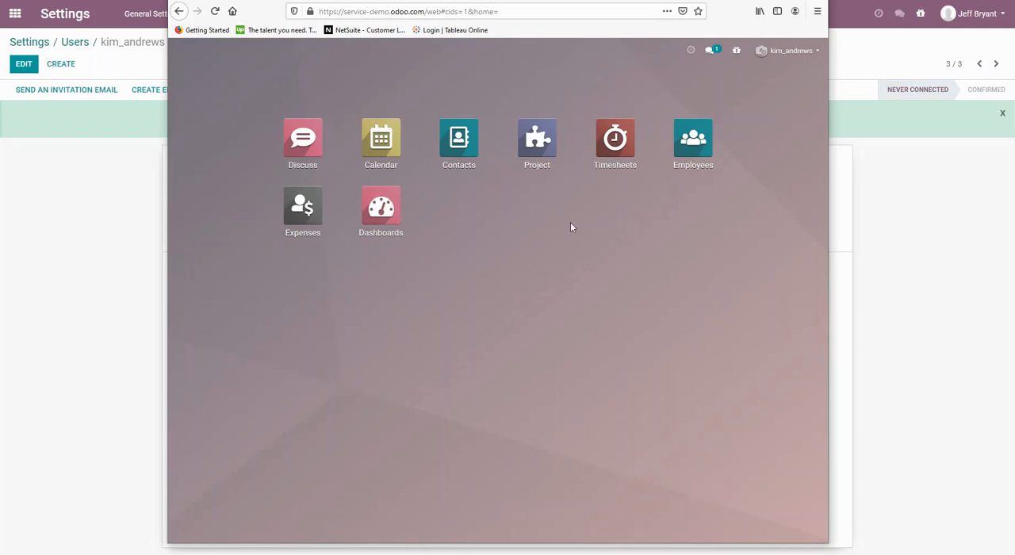
In Timesheets, start a new line for Admin Tasks under the Non-Billable Tasks project, dated 08/03/2020.
{"action": "left_click", "coordinate": [617, 150]}
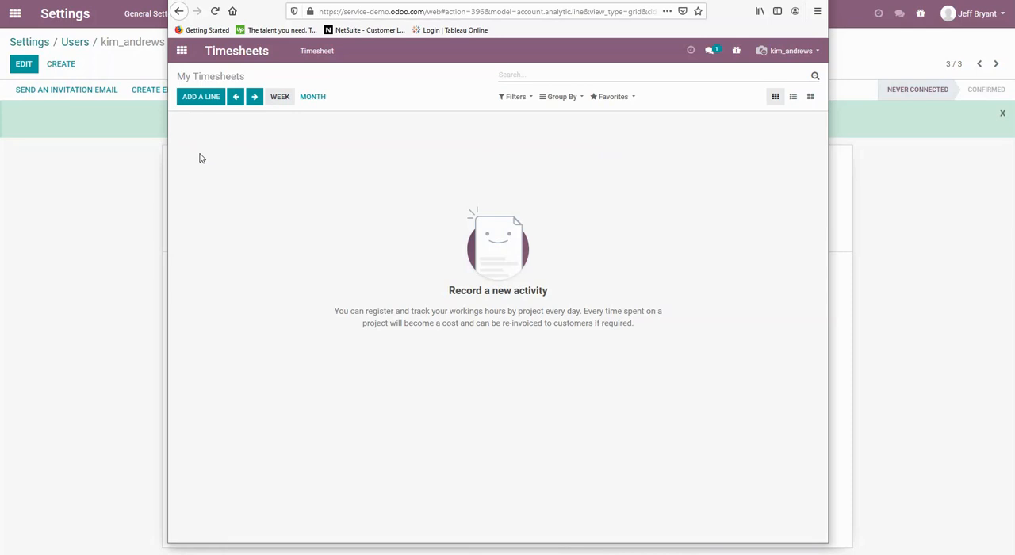
{"action": "left_click", "coordinate": [198, 101]}
{"action": "left_click", "coordinate": [389, 113]}
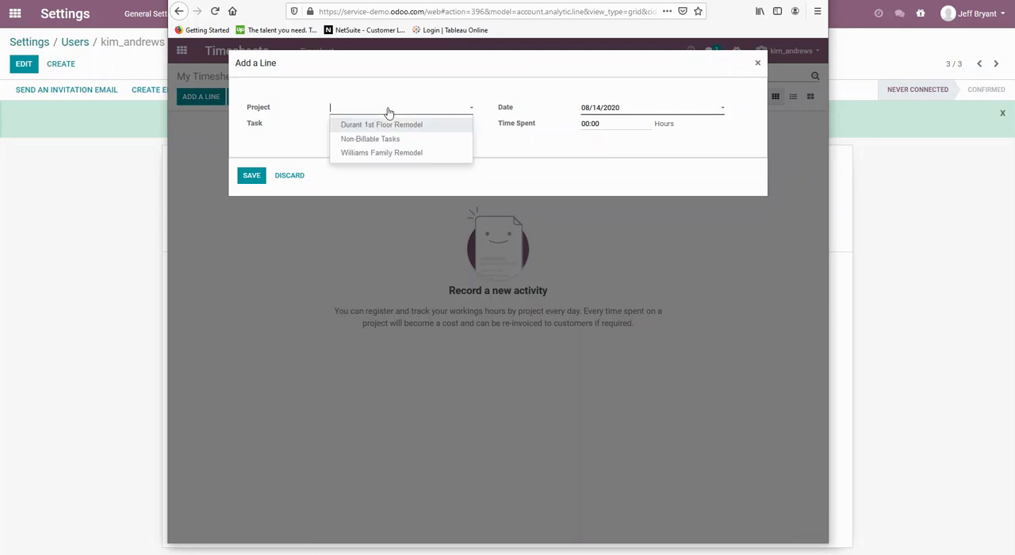
{"action": "left_click", "coordinate": [374, 139]}
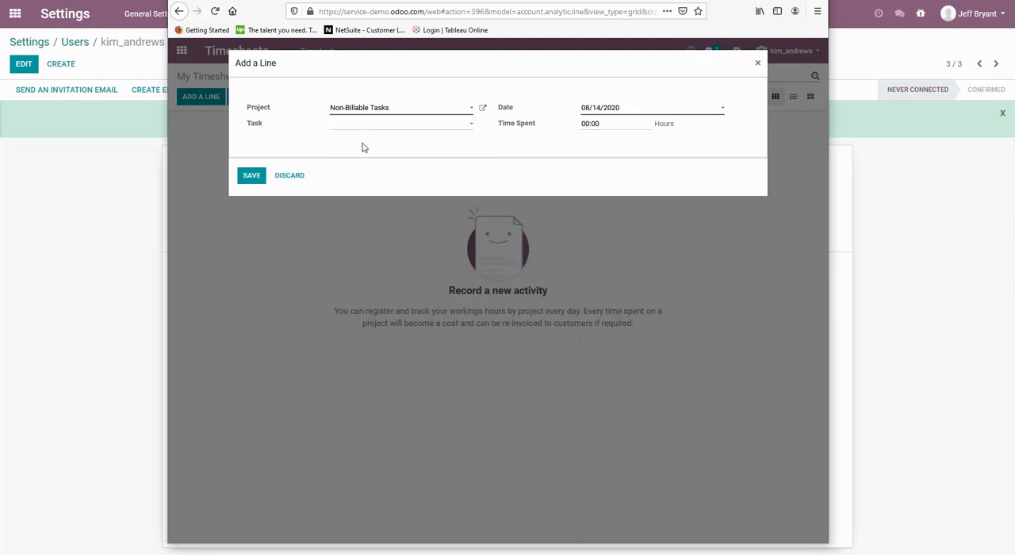
{"action": "left_click", "coordinate": [379, 127]}
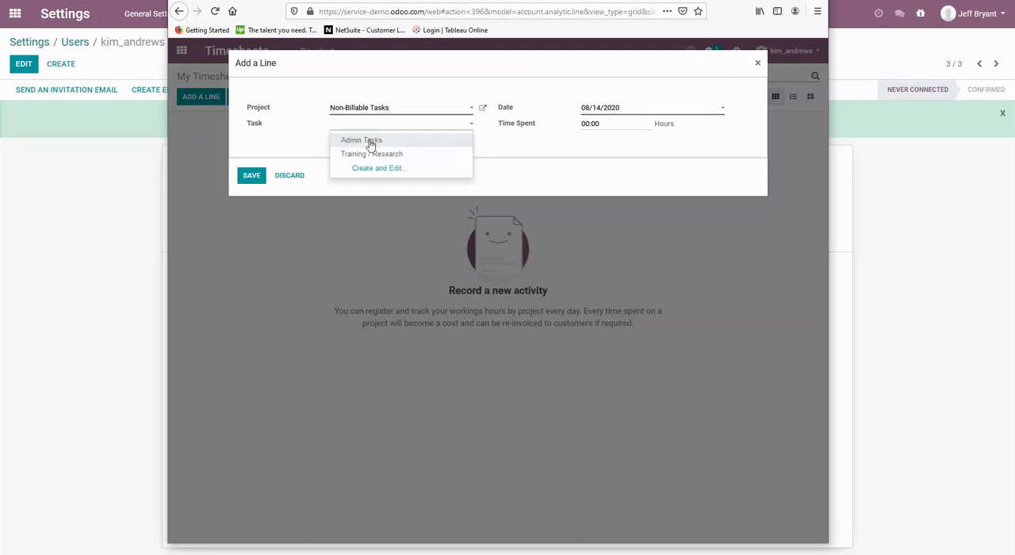
{"action": "left_click", "coordinate": [370, 143]}
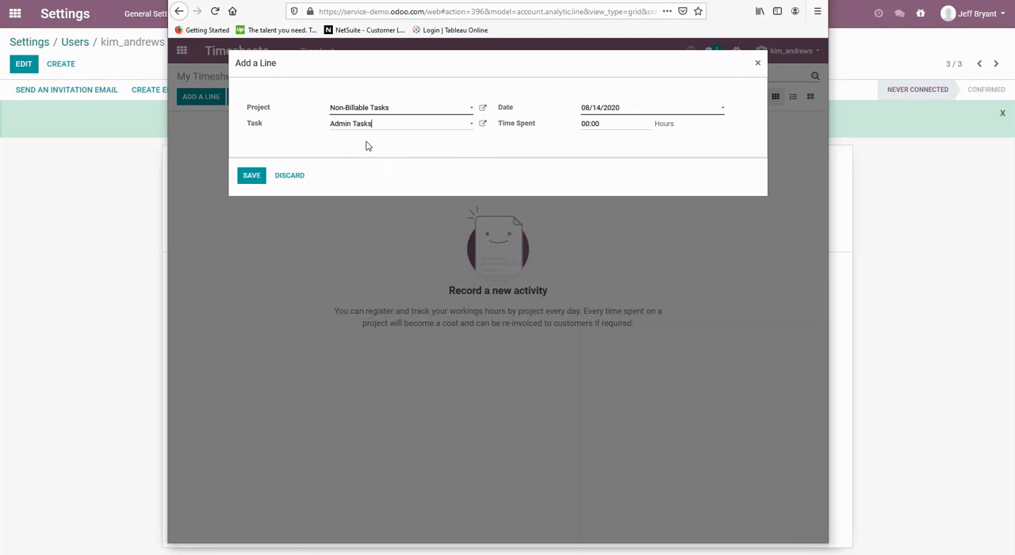
{"action": "left_click", "coordinate": [388, 130]}
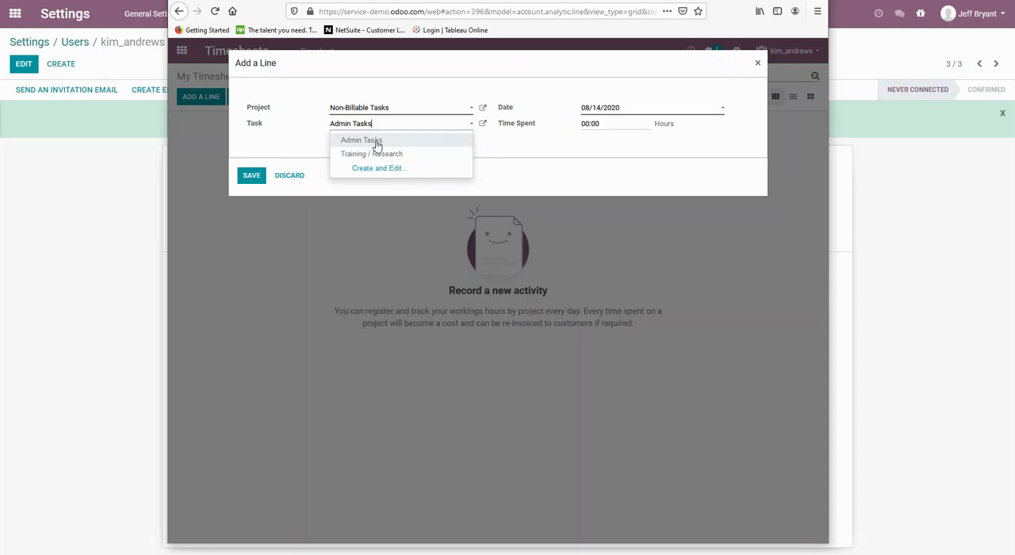
{"action": "left_click", "coordinate": [377, 145]}
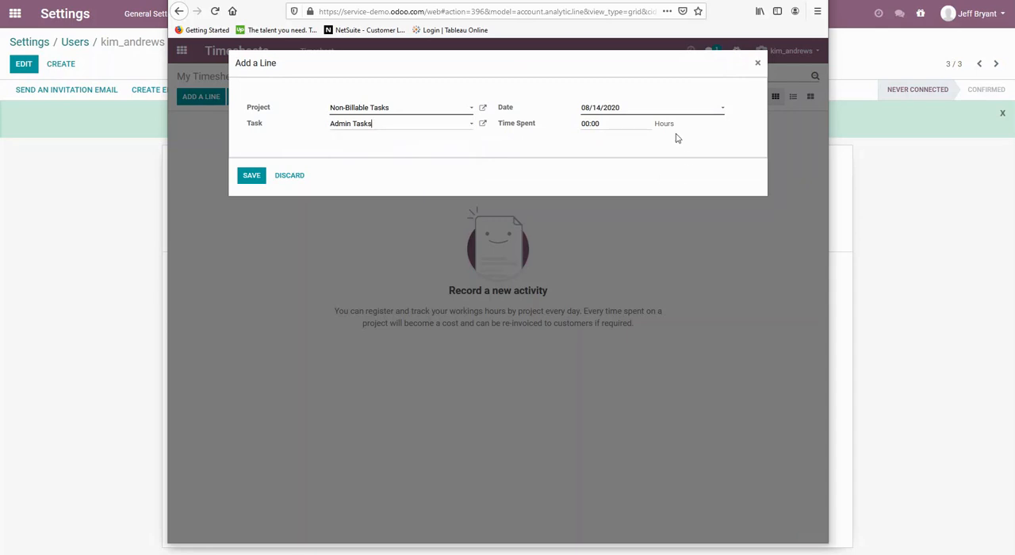
{"action": "left_click", "coordinate": [641, 112]}
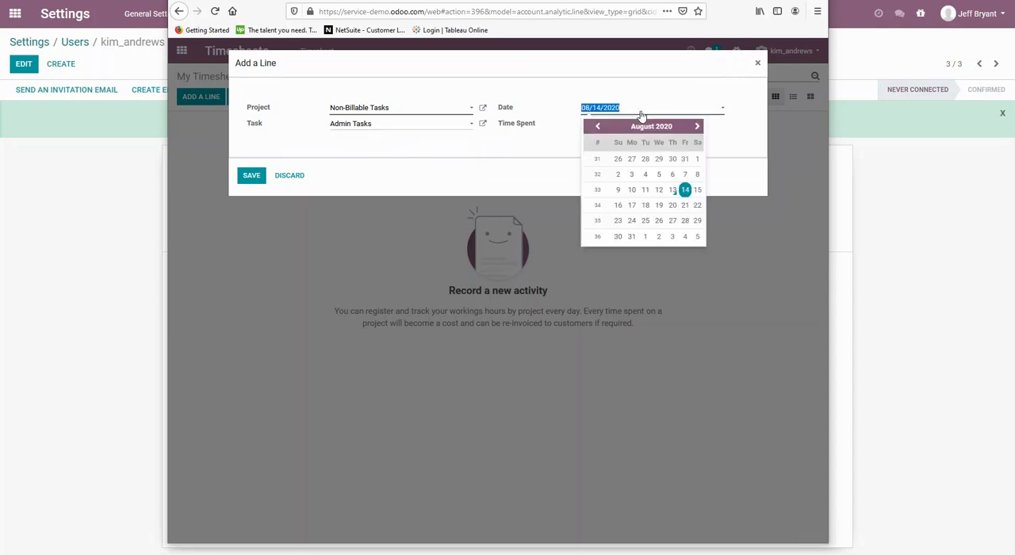
{"action": "left_click", "coordinate": [633, 175]}
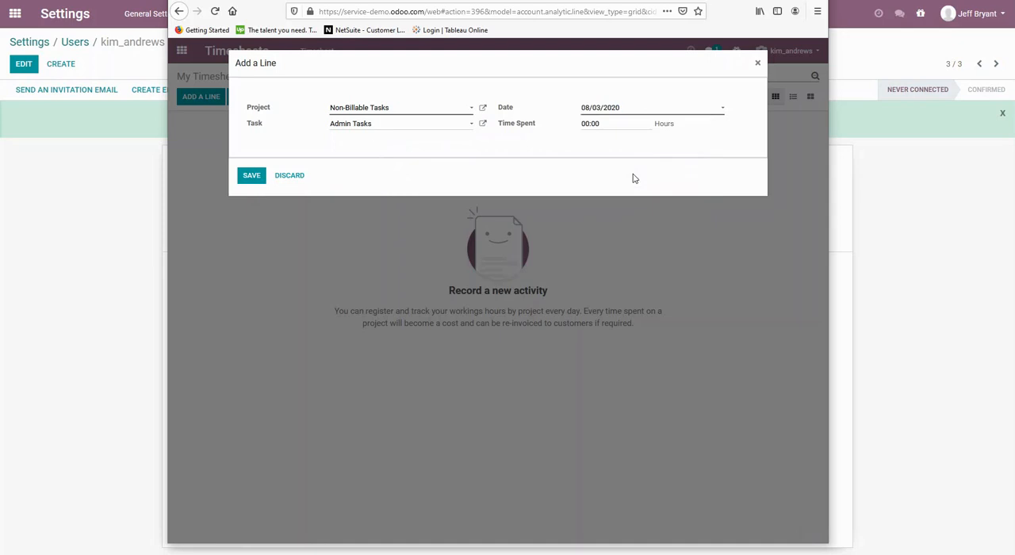
Change the new line's task to Training / Research, set the time spent to 3 hours and save it.
{"action": "left_click", "coordinate": [402, 130]}
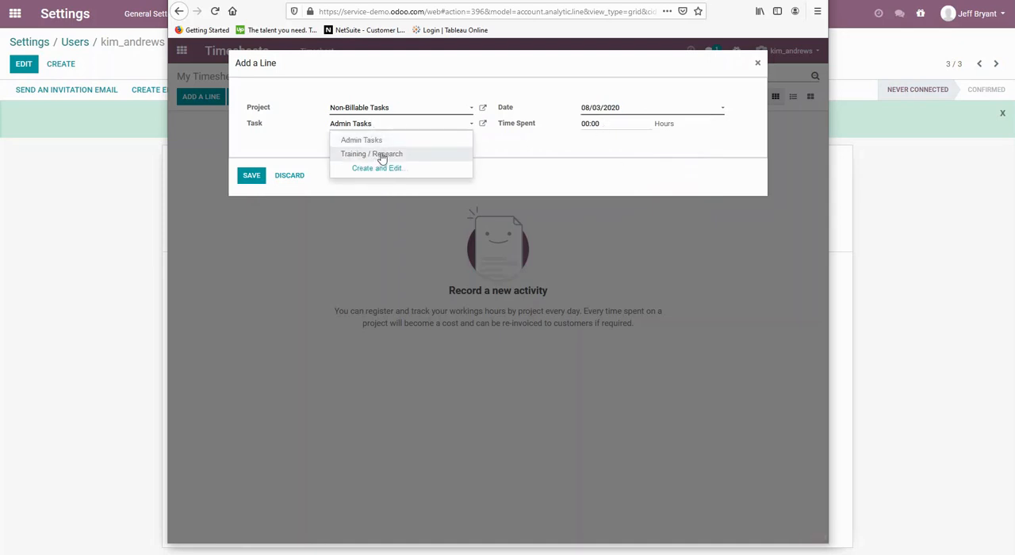
{"action": "left_click", "coordinate": [382, 156]}
{"action": "left_click", "coordinate": [603, 125]}
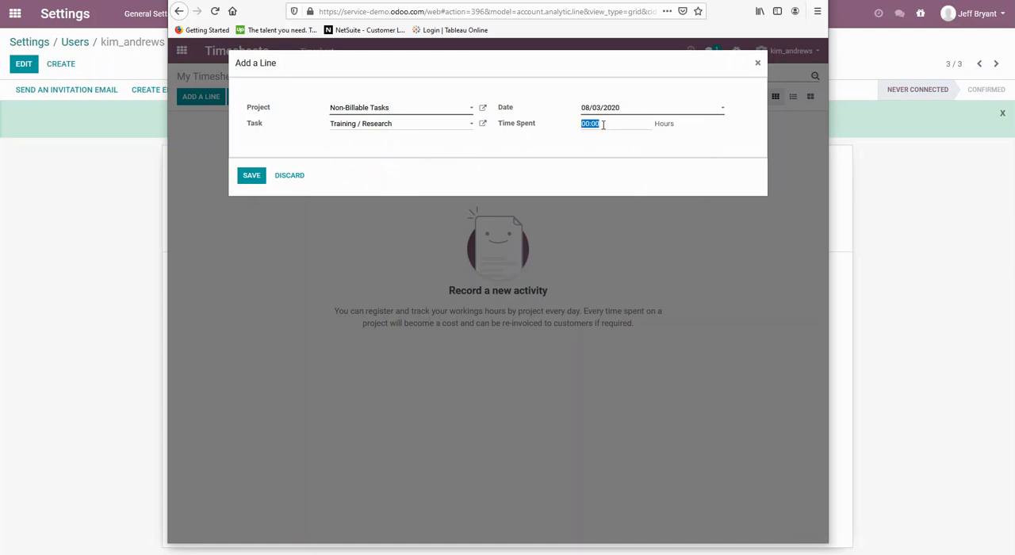
{"action": "type", "text": "3"}
{"action": "left_click", "coordinate": [250, 176]}
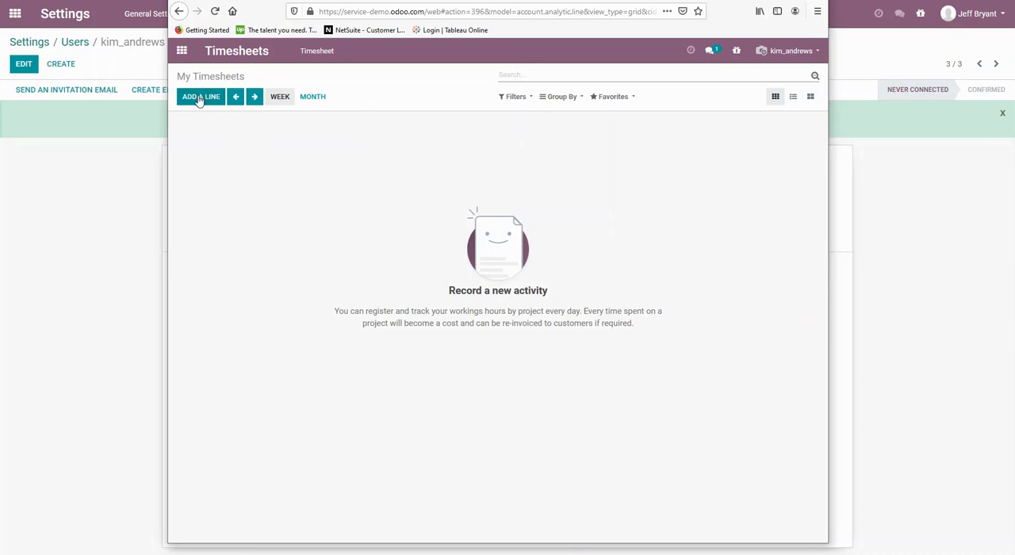
Add a timesheet line of 2 hours for Drafting and Administration on the family remodel project, dated 08/03/2020.
{"action": "left_click", "coordinate": [200, 98]}
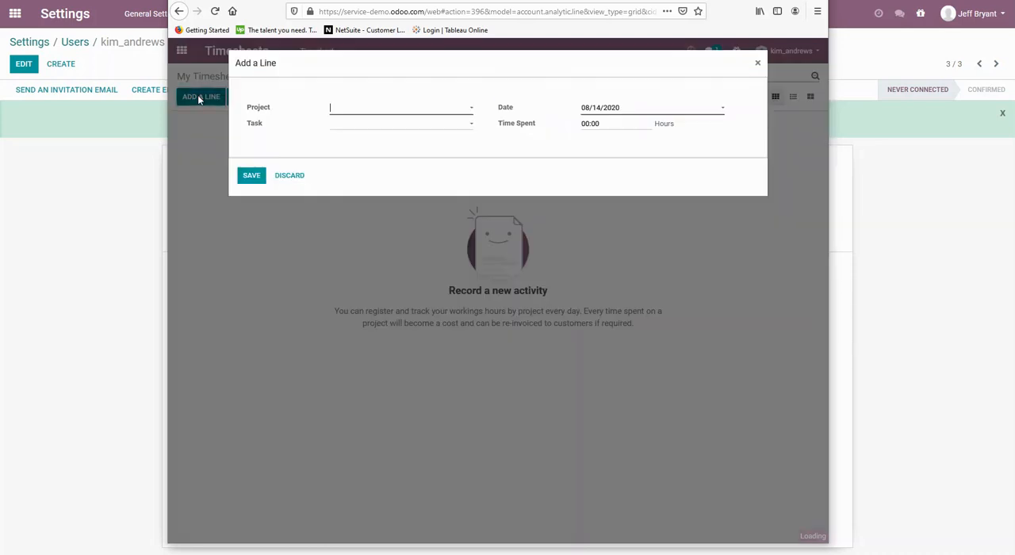
{"action": "left_click", "coordinate": [413, 115]}
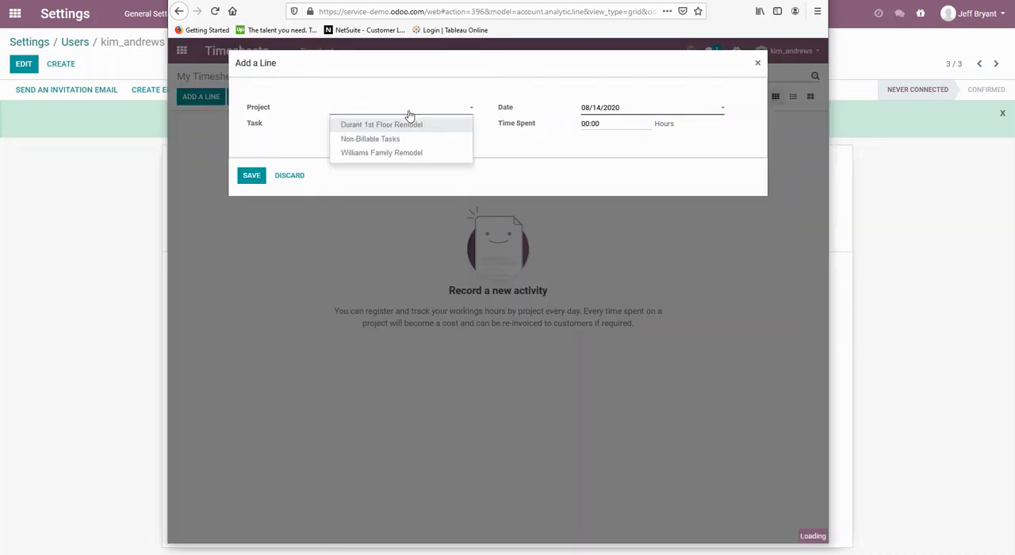
{"action": "left_click", "coordinate": [388, 155]}
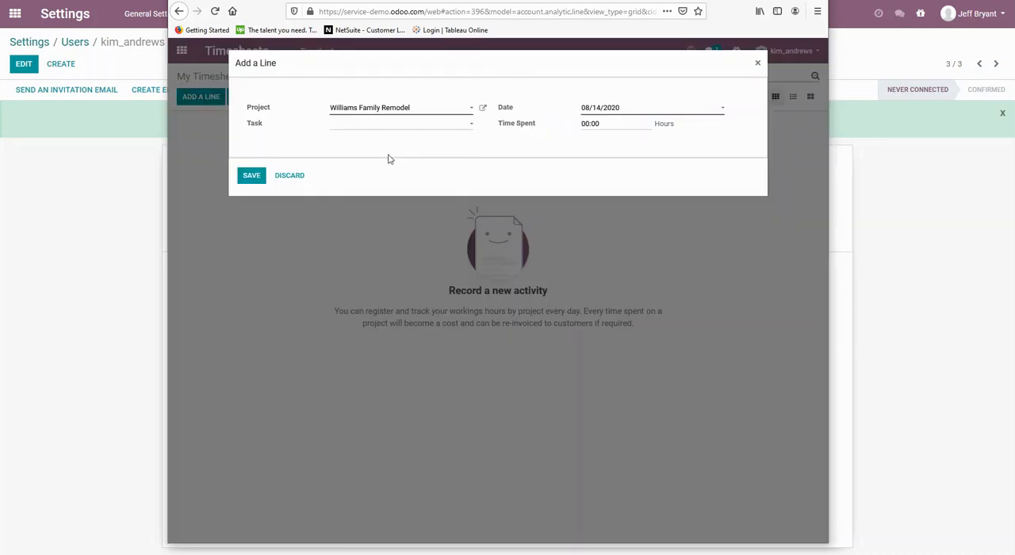
{"action": "left_click", "coordinate": [658, 115]}
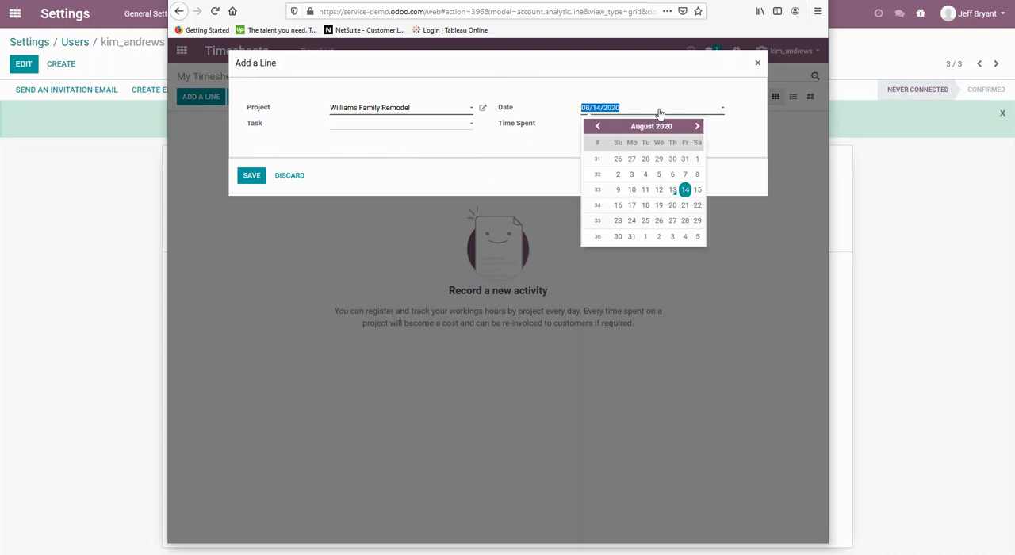
{"action": "left_click", "coordinate": [631, 175]}
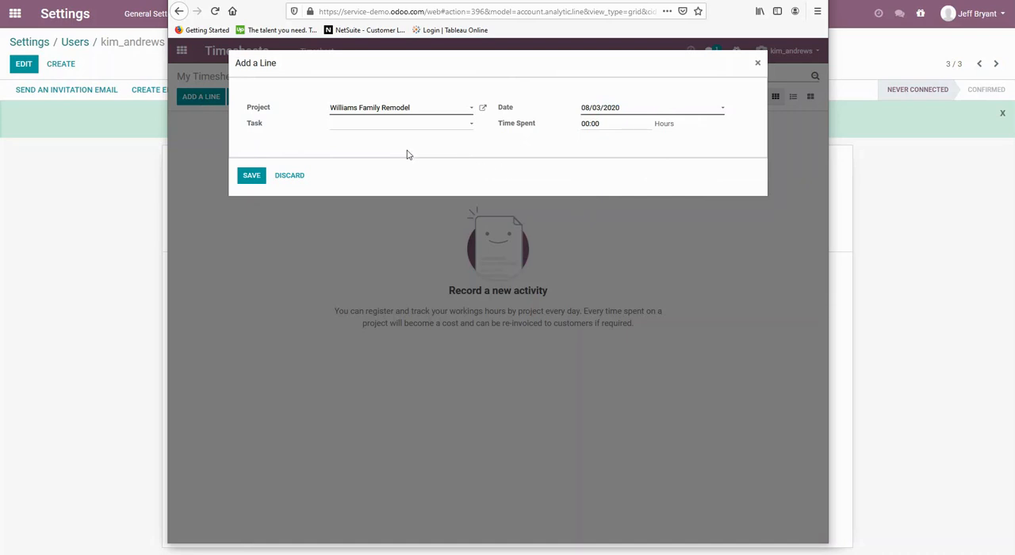
{"action": "left_click", "coordinate": [358, 127]}
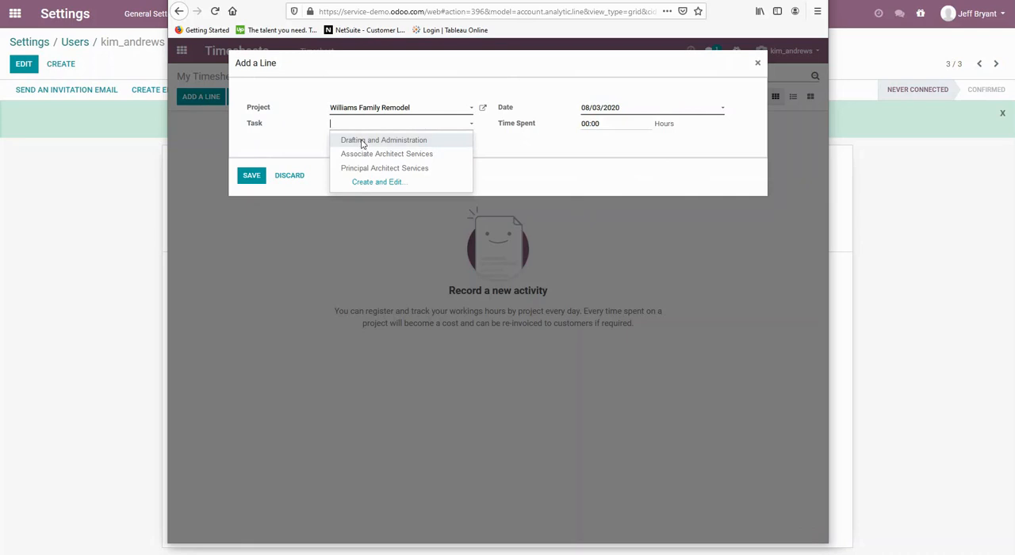
{"action": "left_click", "coordinate": [361, 143]}
{"action": "left_click", "coordinate": [604, 122]}
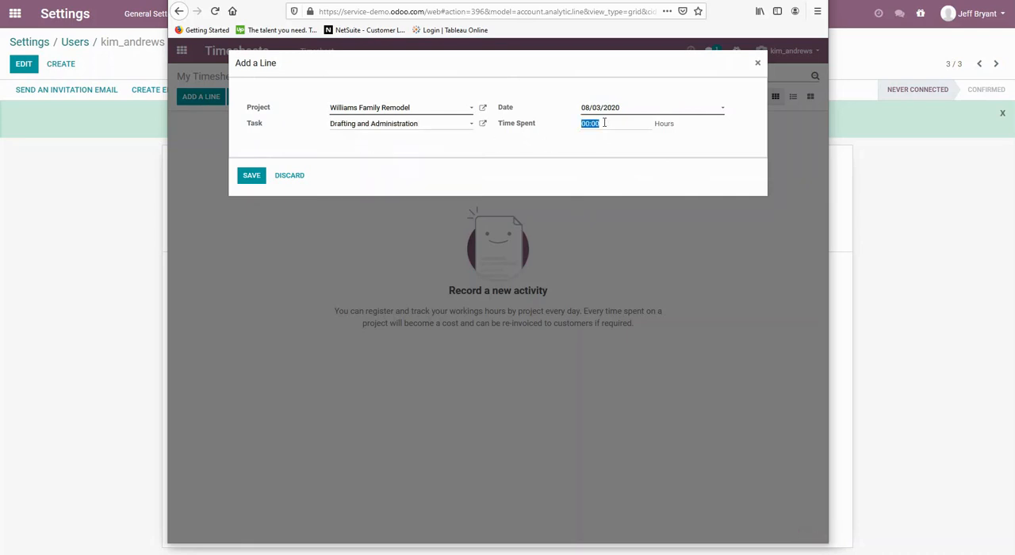
{"action": "type", "text": "2"}
{"action": "left_click", "coordinate": [252, 176]}
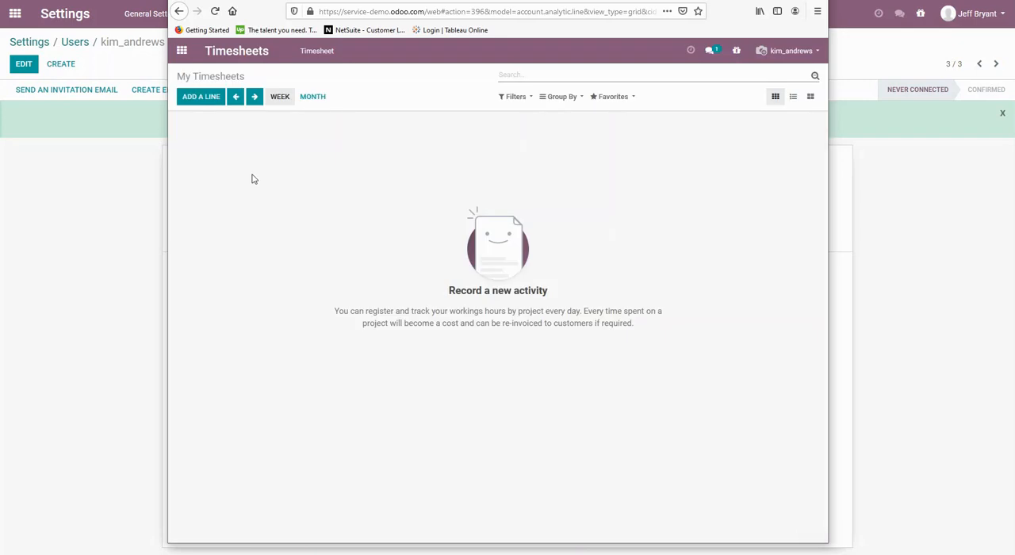
In the week of August 3, log 4 hours on Tuesday and 5 hours on Wednesday for Drafting and Administration.
{"action": "left_click", "coordinate": [236, 97]}
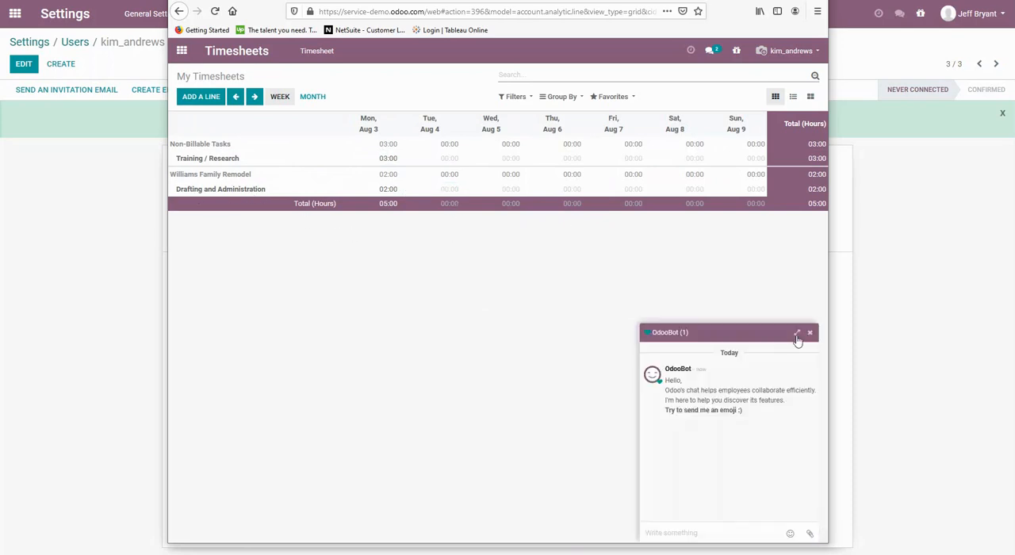
{"action": "left_click", "coordinate": [809, 331]}
{"action": "left_click", "coordinate": [450, 190]}
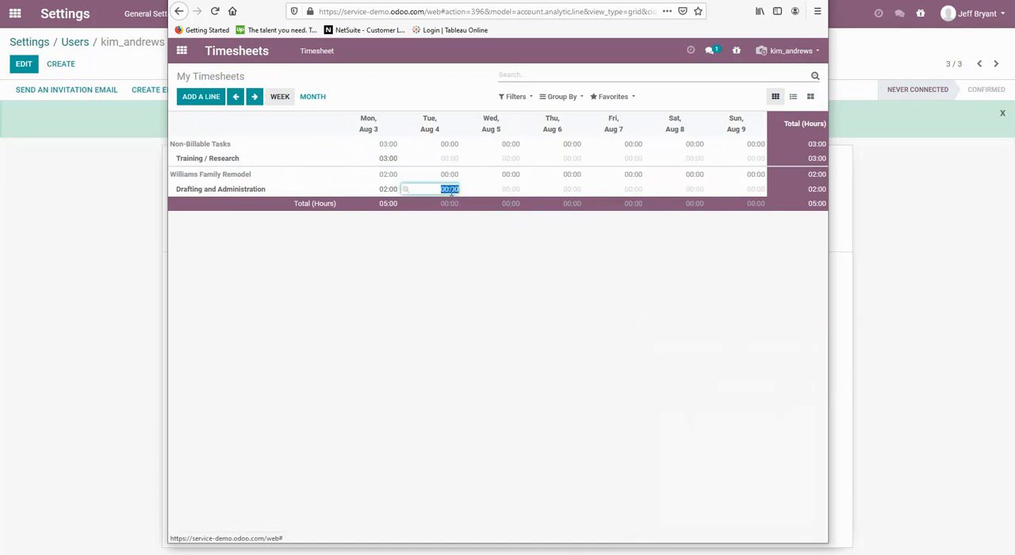
{"action": "type", "text": "4"}
{"action": "key", "text": "Tab"}
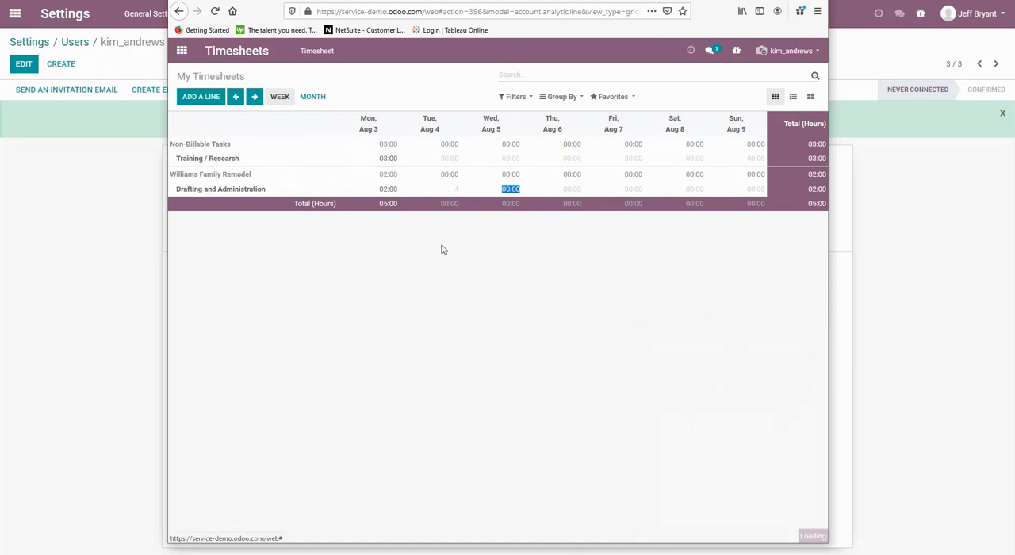
{"action": "type", "text": "5"}
{"action": "key", "text": "Tab"}
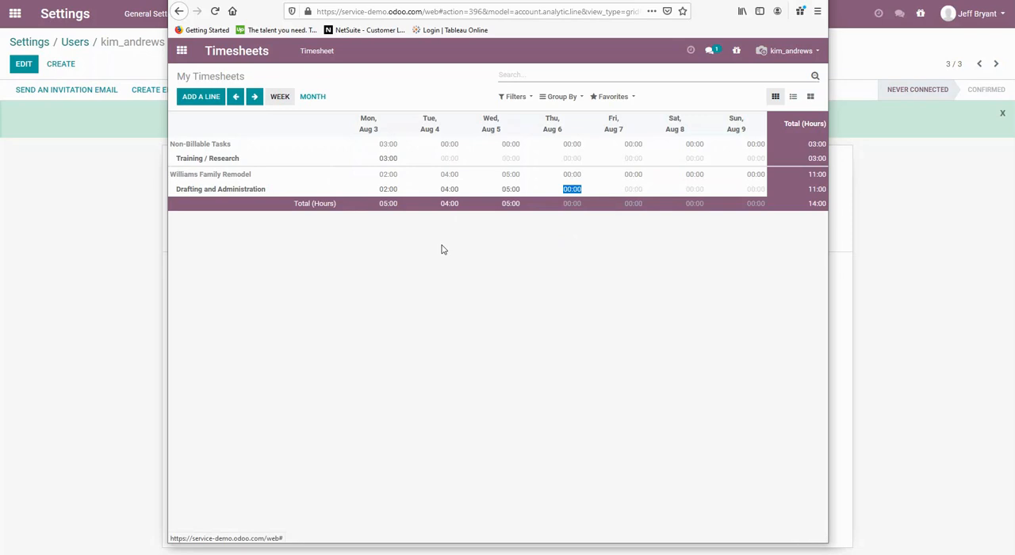
Log 3.5 hours on Thursday, 3:15 on Friday and 3:30 on Saturday for Drafting and Administration.
{"action": "type", "text": "3.5"}
{"action": "key", "text": "Tab"}
{"action": "type", "text": "3:15"}
{"action": "key", "text": "Tab"}
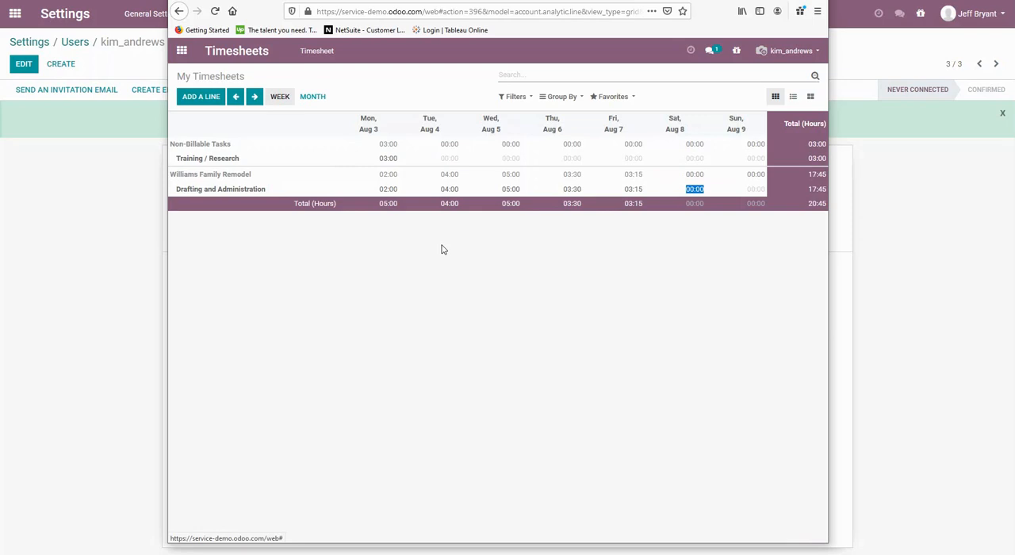
{"action": "type", "text": "3:30"}
{"action": "key", "text": "Tab"}
{"action": "left_click", "coordinate": [680, 191]}
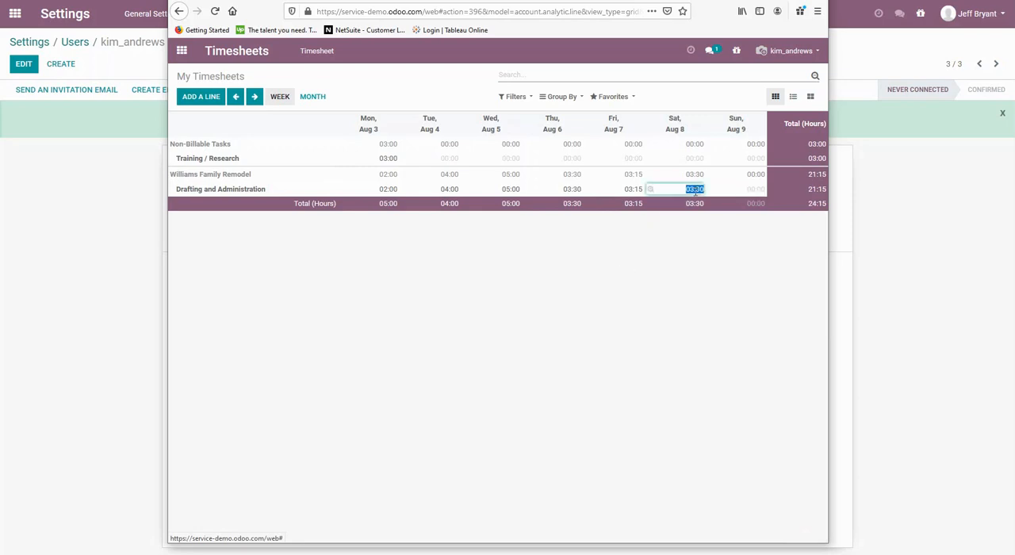
{"action": "left_click", "coordinate": [662, 293]}
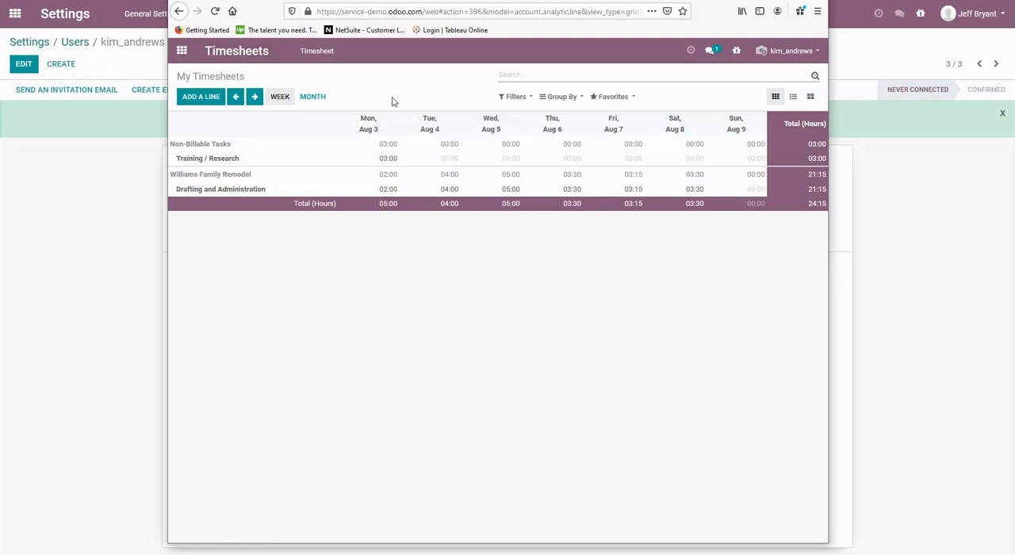
Back in the administrator's window, view all employees' timesheets for the week of August 3 and open the filter options.
{"action": "left_click", "coordinate": [110, 220]}
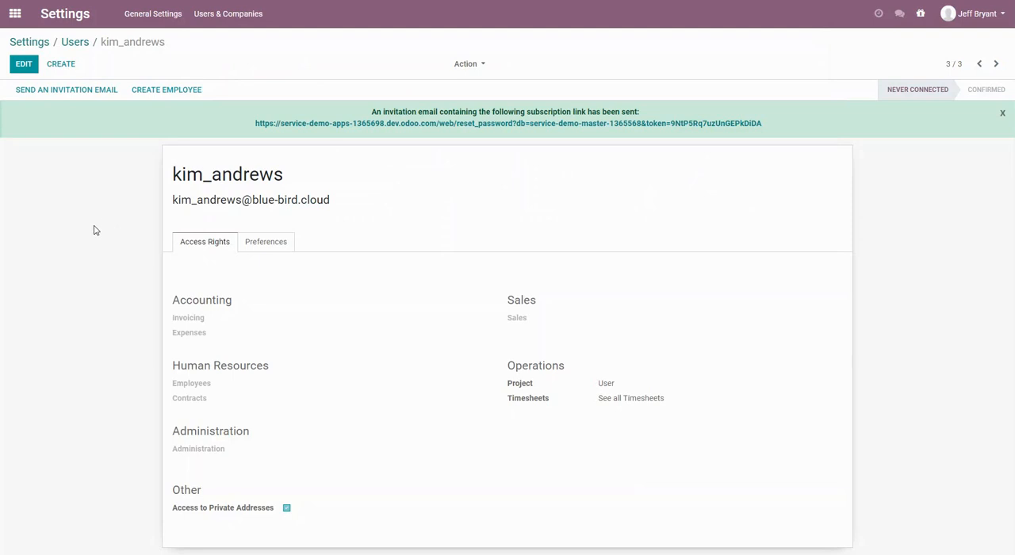
{"action": "left_click", "coordinate": [15, 13]}
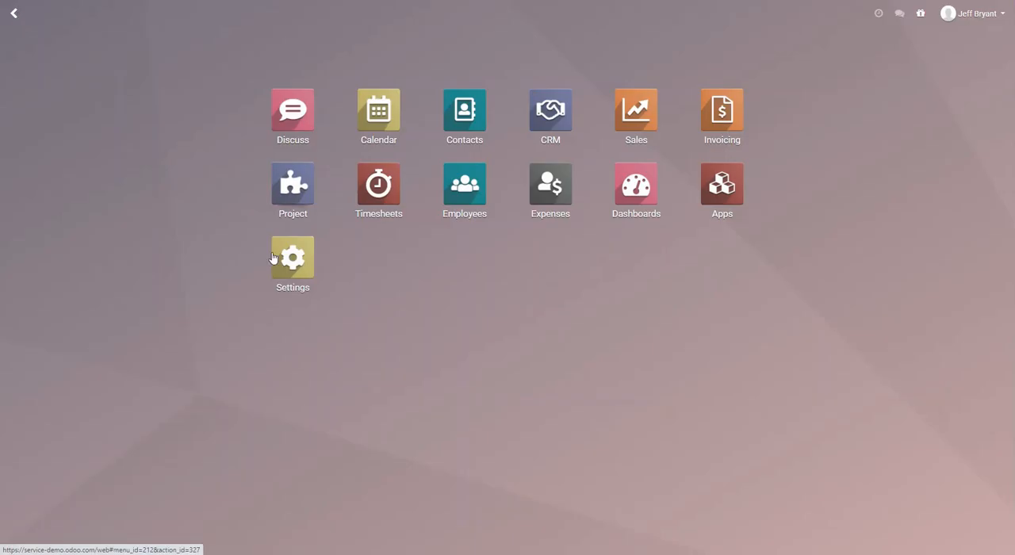
{"action": "left_click", "coordinate": [382, 187]}
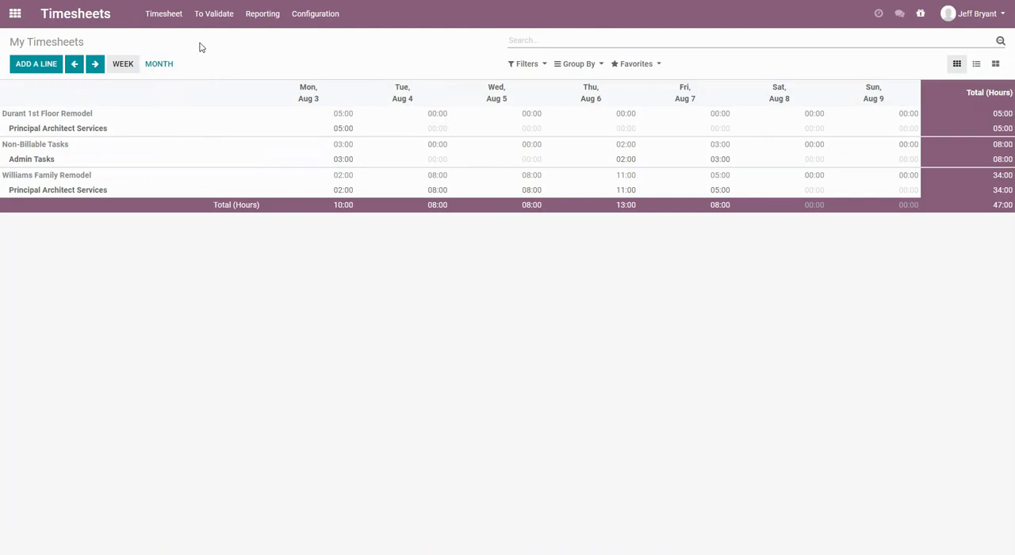
{"action": "left_click", "coordinate": [165, 16]}
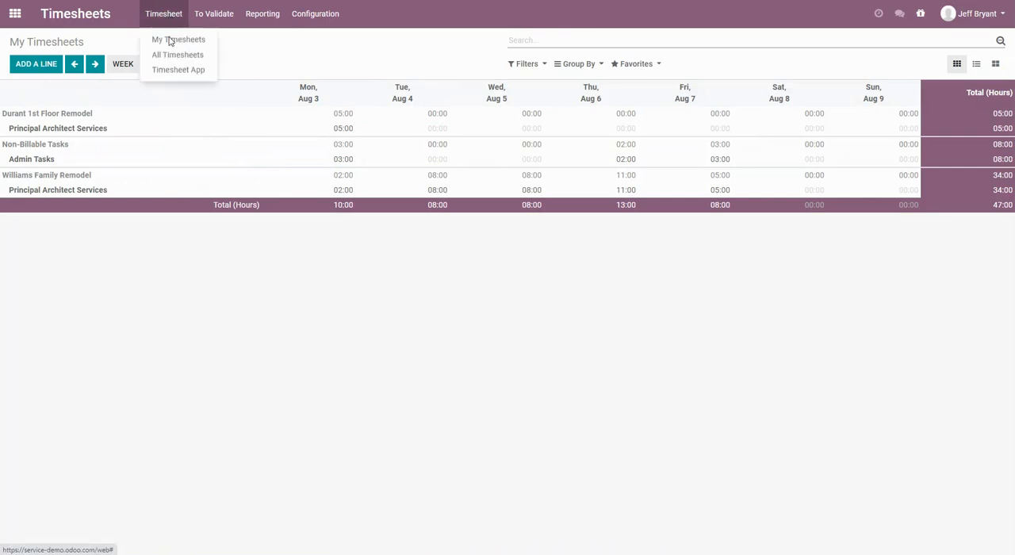
{"action": "left_click", "coordinate": [169, 56]}
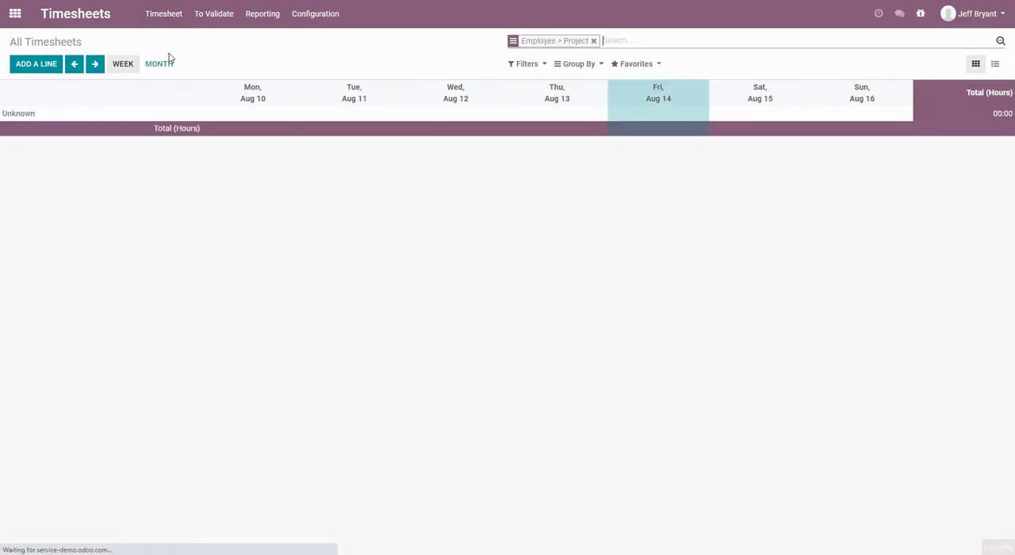
{"action": "left_click", "coordinate": [74, 64]}
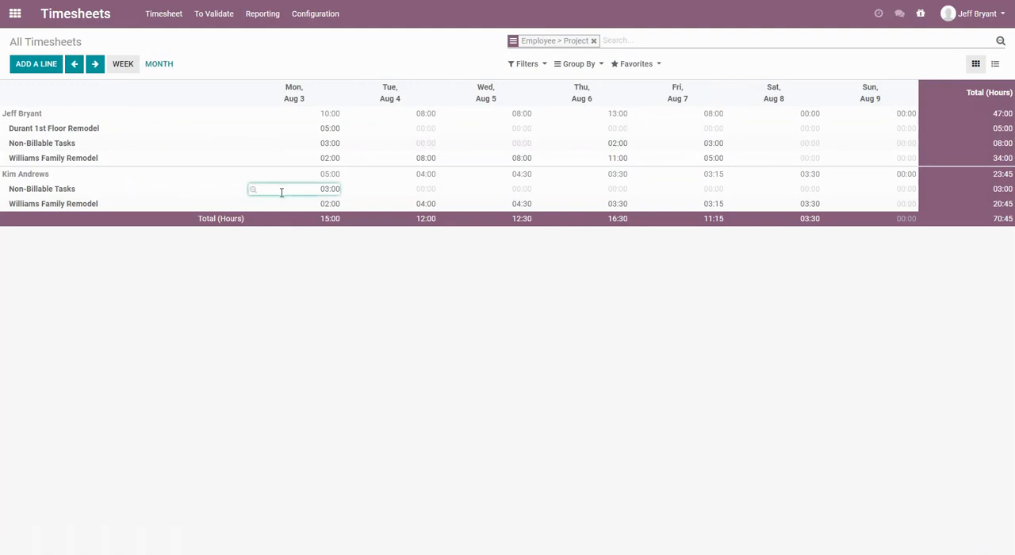
{"action": "left_click", "coordinate": [536, 72]}
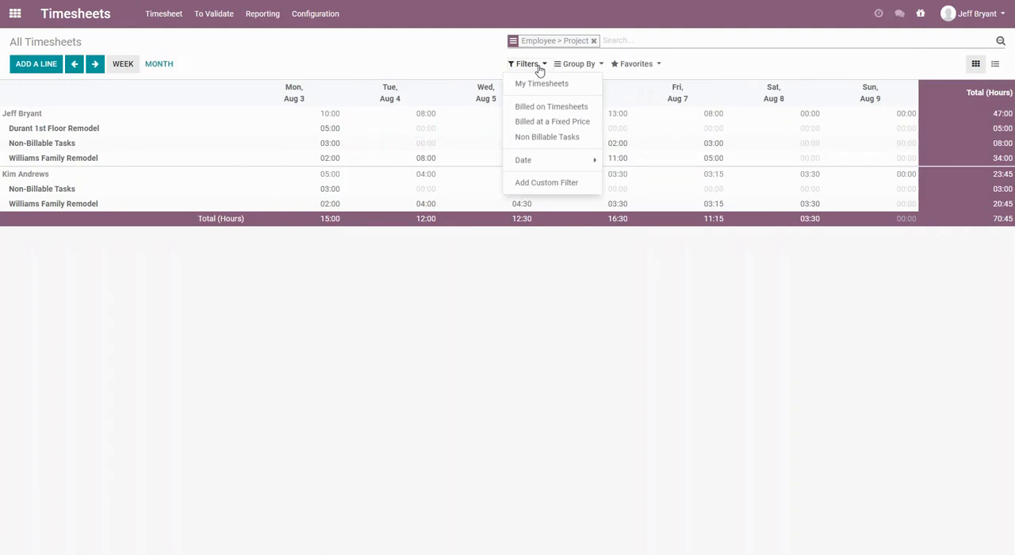
Group all employees' timesheets by task in addition to employee and project.
{"action": "left_click", "coordinate": [539, 70]}
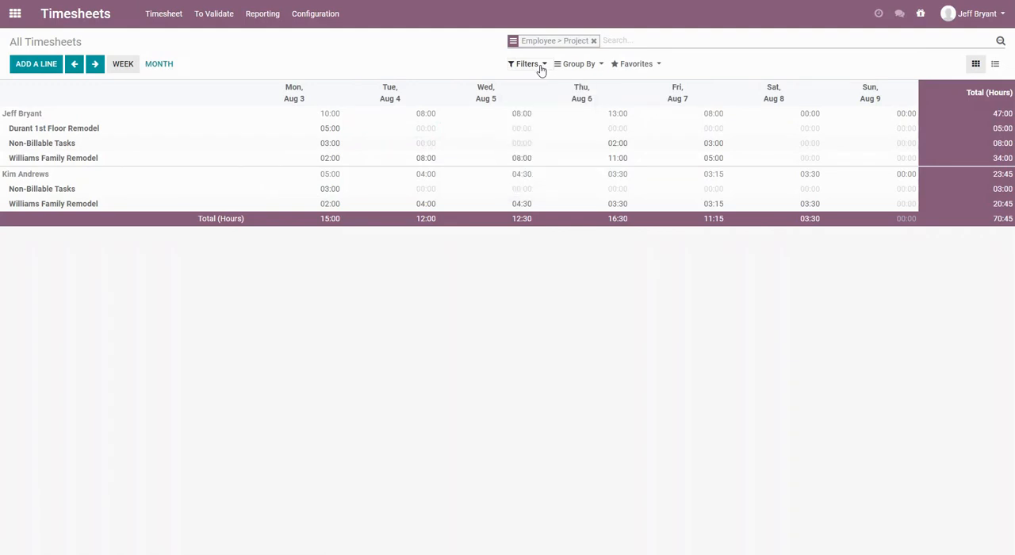
{"action": "left_click", "coordinate": [584, 66]}
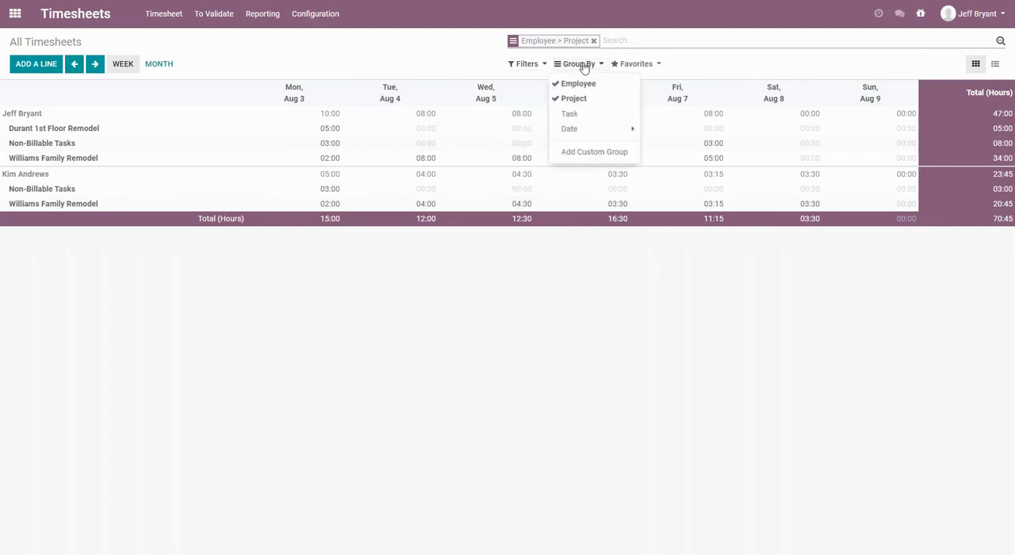
{"action": "left_click", "coordinate": [569, 114]}
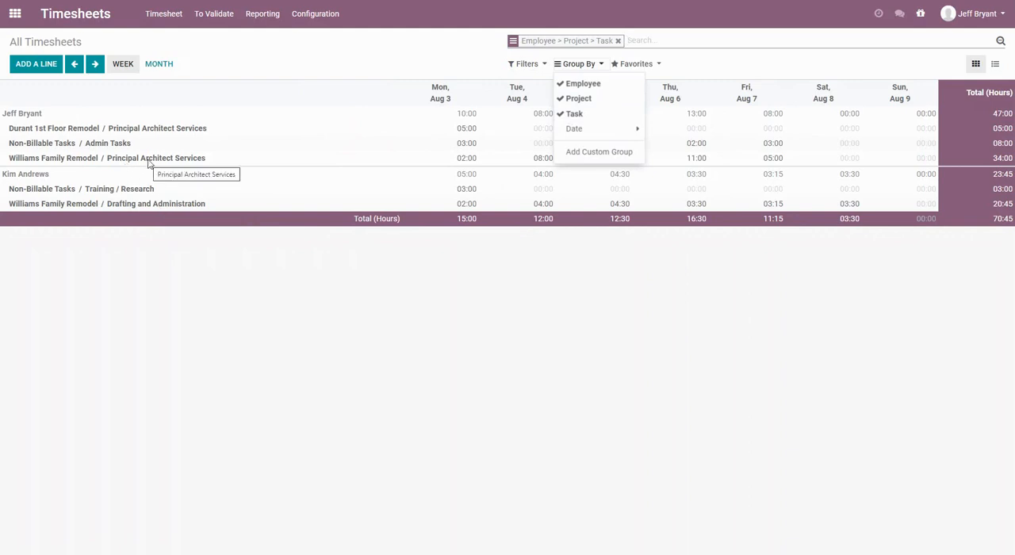
{"action": "left_click", "coordinate": [414, 313]}
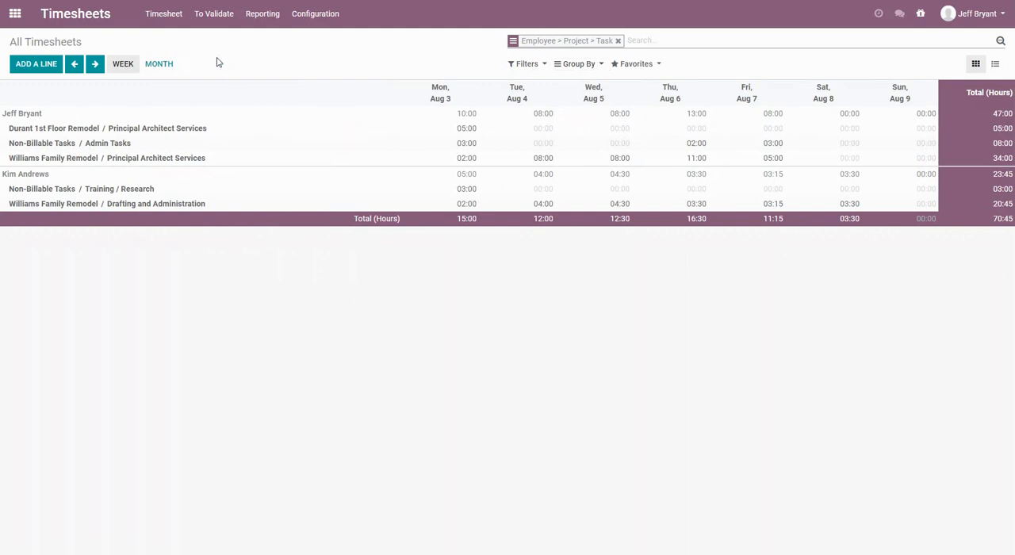
Validate the team's timesheets awaiting validation for last week, up to 08/09/2020.
{"action": "left_click", "coordinate": [217, 17]}
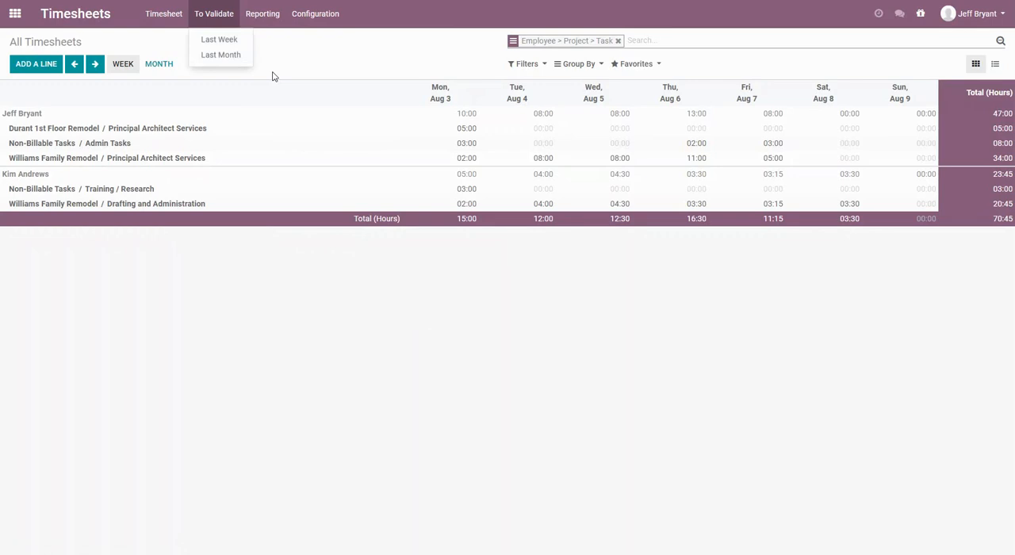
{"action": "left_click", "coordinate": [215, 40]}
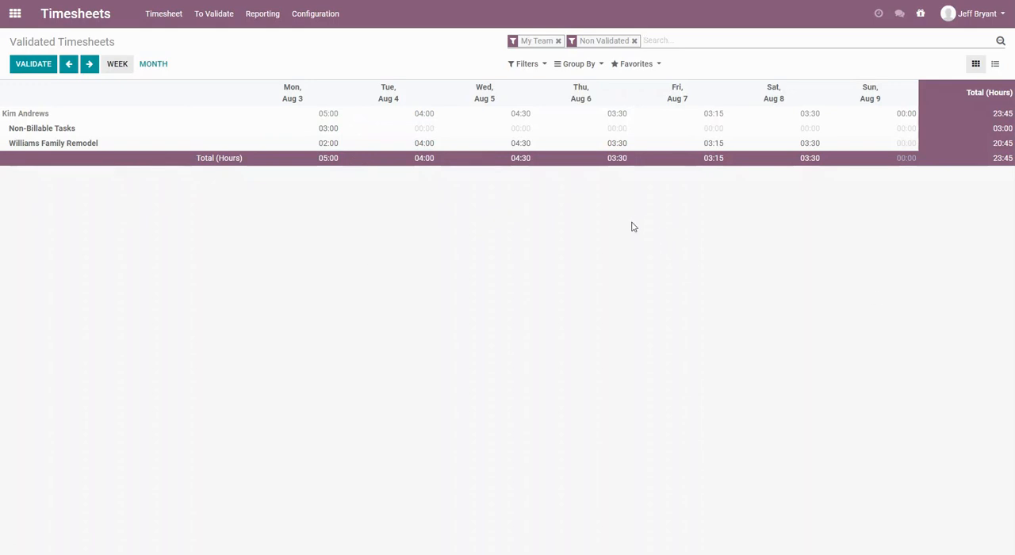
{"action": "left_click", "coordinate": [40, 69]}
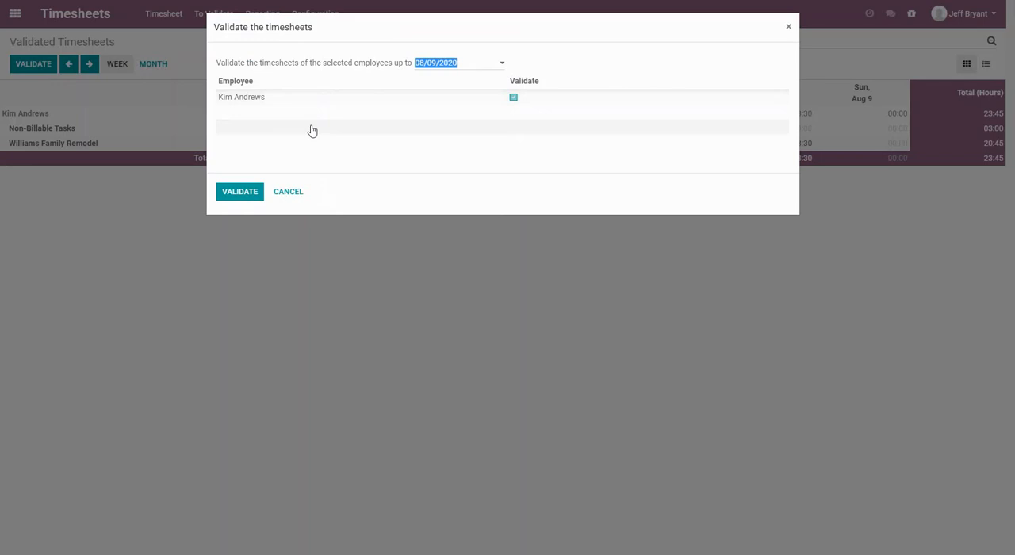
{"action": "left_click", "coordinate": [240, 193]}
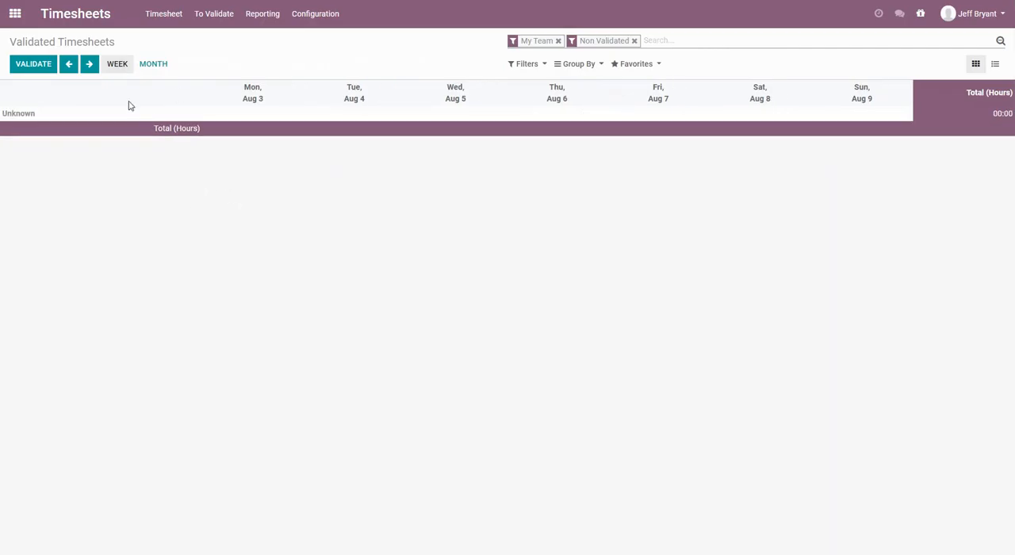
In the draftsperson's employee record, set the timesheet cost to $45.00 per hour, save it and return to the employee list.
{"action": "left_click", "coordinate": [17, 16]}
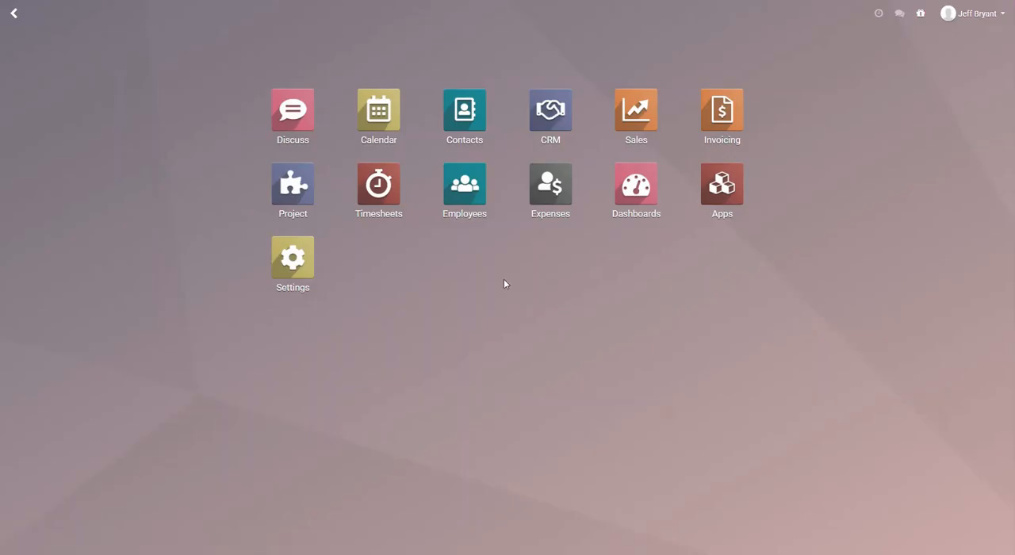
{"action": "left_click", "coordinate": [470, 206]}
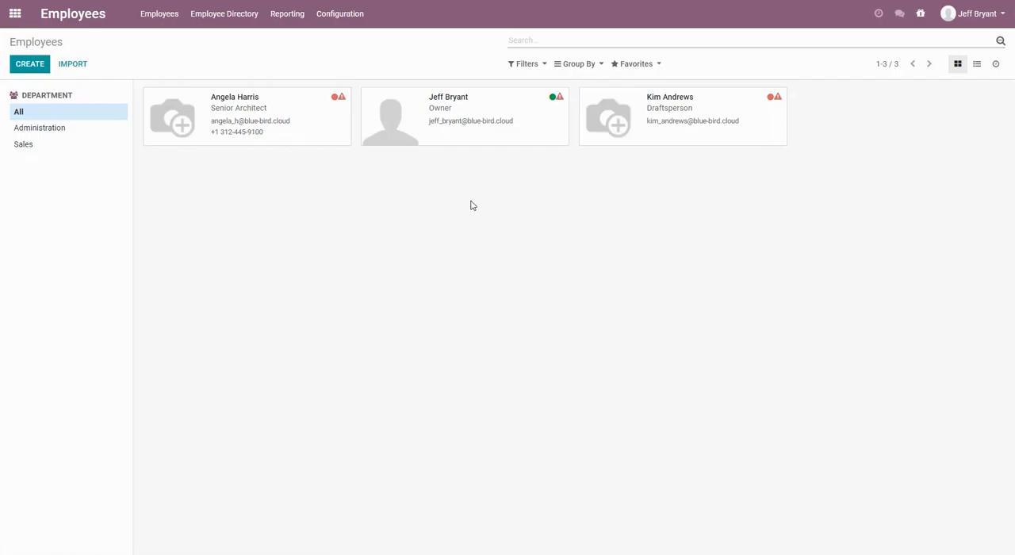
{"action": "left_click", "coordinate": [669, 104]}
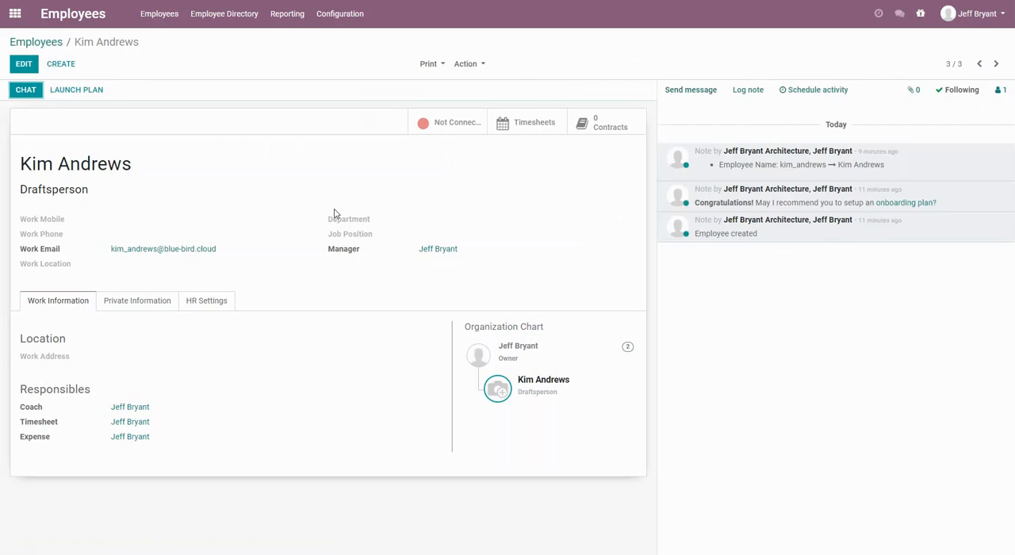
{"action": "left_click", "coordinate": [25, 66]}
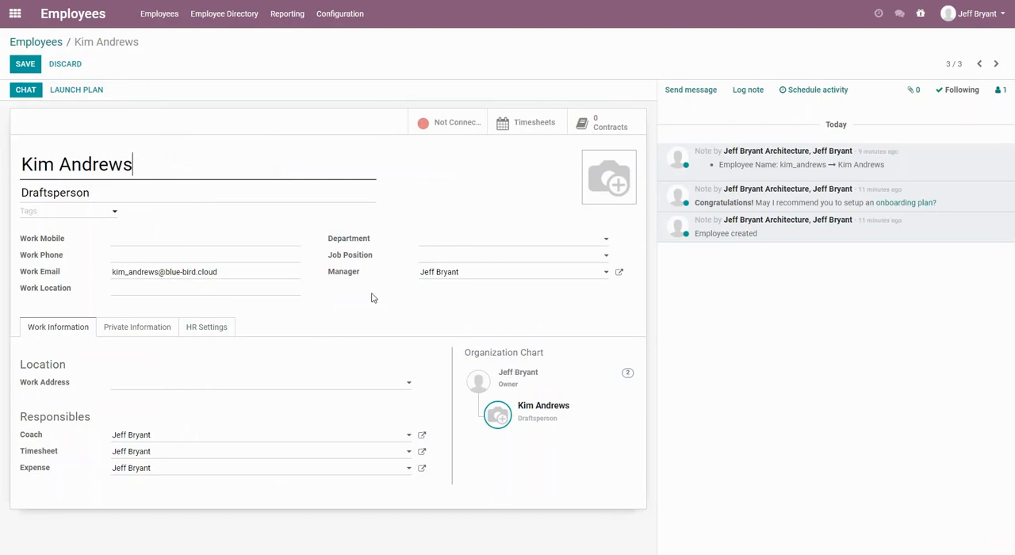
{"action": "left_click", "coordinate": [212, 332]}
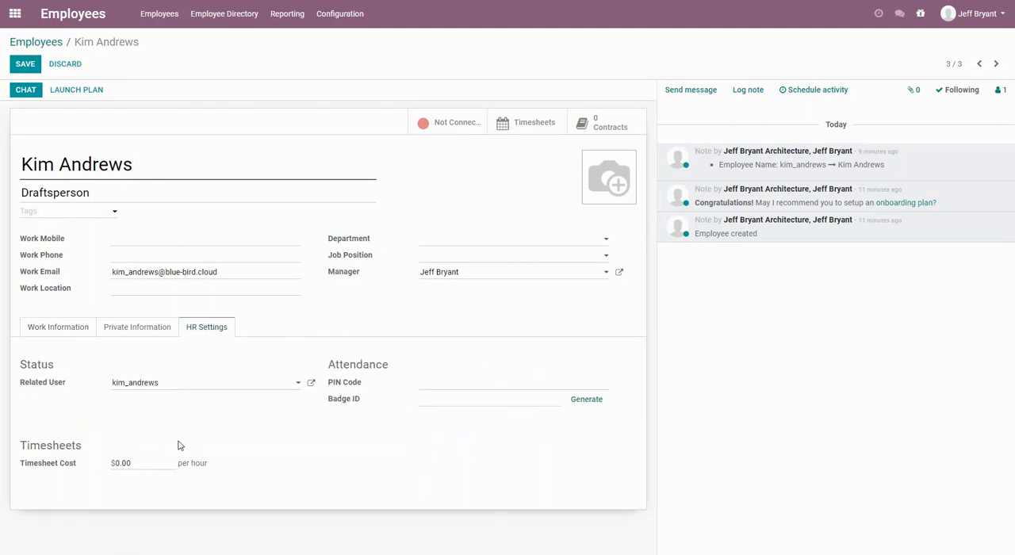
{"action": "left_click", "coordinate": [141, 463]}
{"action": "type", "text": "45"}
{"action": "left_click", "coordinate": [36, 68]}
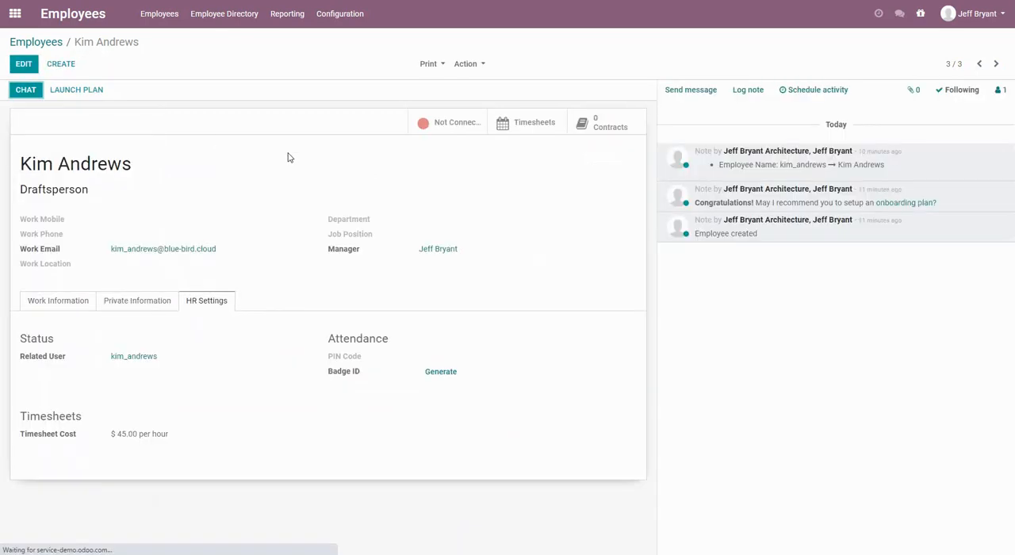
{"action": "left_click", "coordinate": [32, 44]}
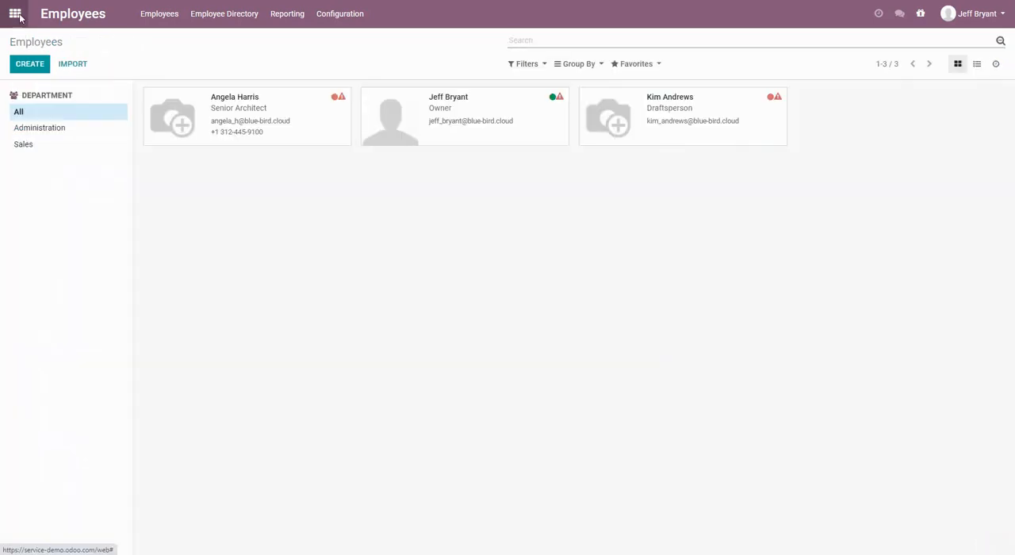
From the $21,300.00 sales order, create a regular invoice and view it.
{"action": "left_click", "coordinate": [15, 16]}
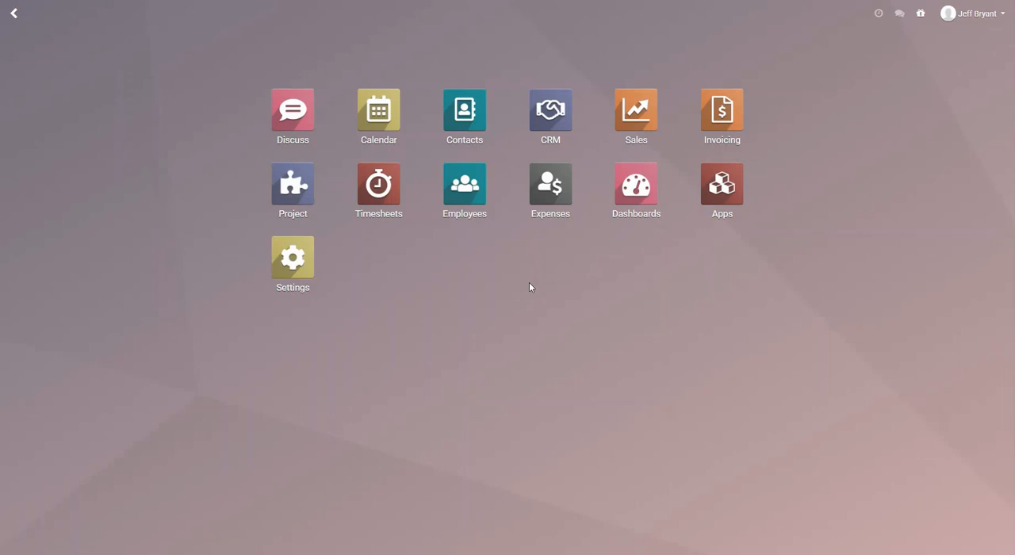
{"action": "left_click", "coordinate": [631, 132]}
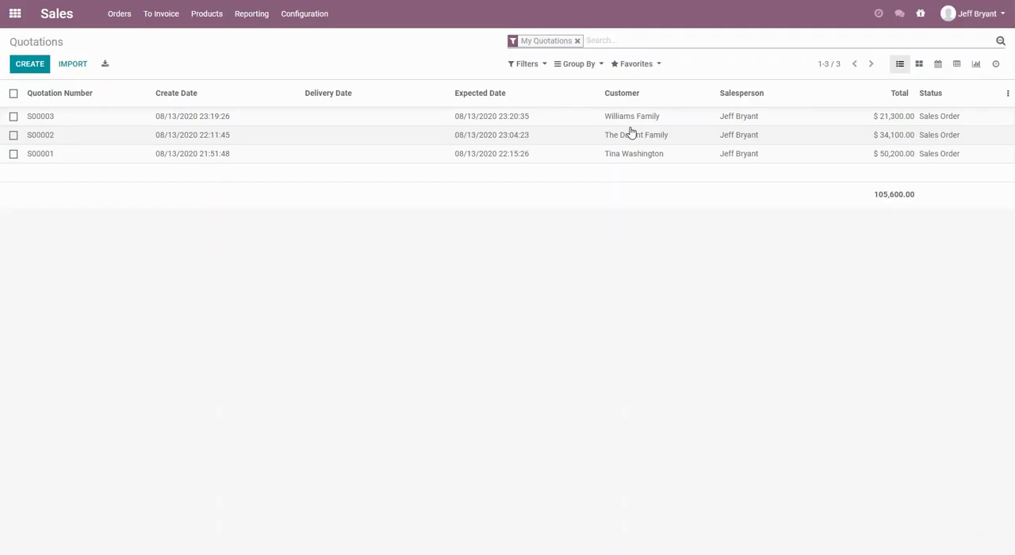
{"action": "left_click", "coordinate": [40, 117]}
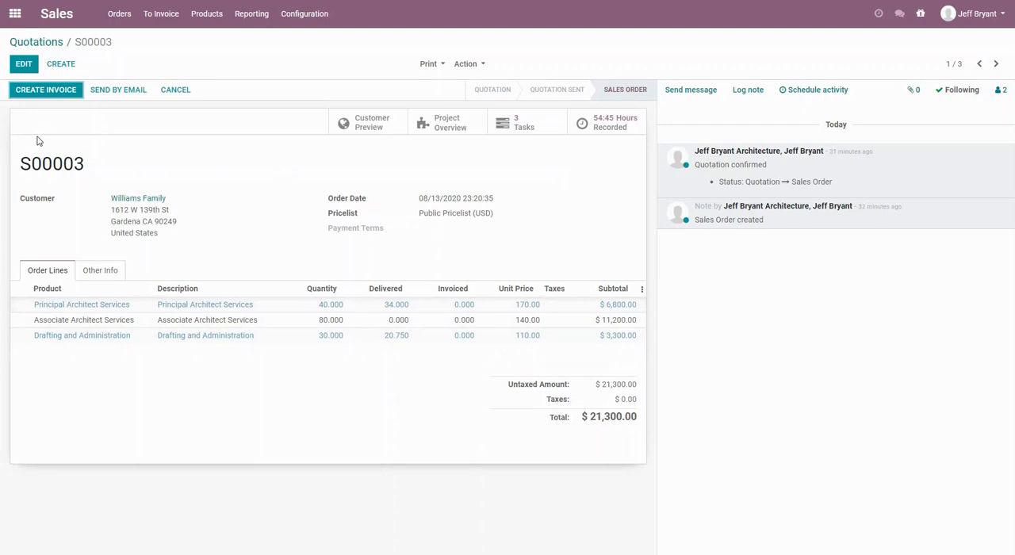
{"action": "left_click", "coordinate": [36, 91]}
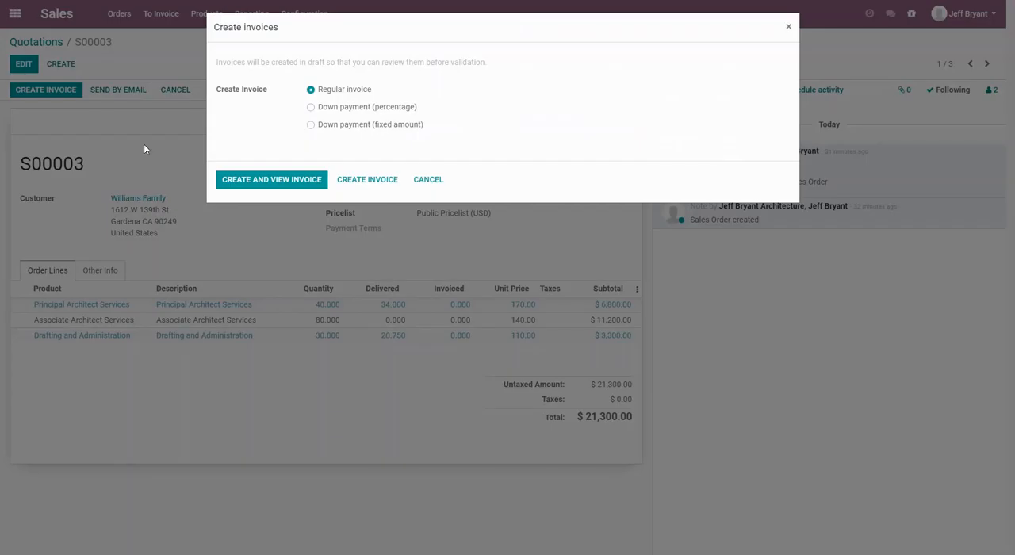
{"action": "left_click", "coordinate": [274, 181]}
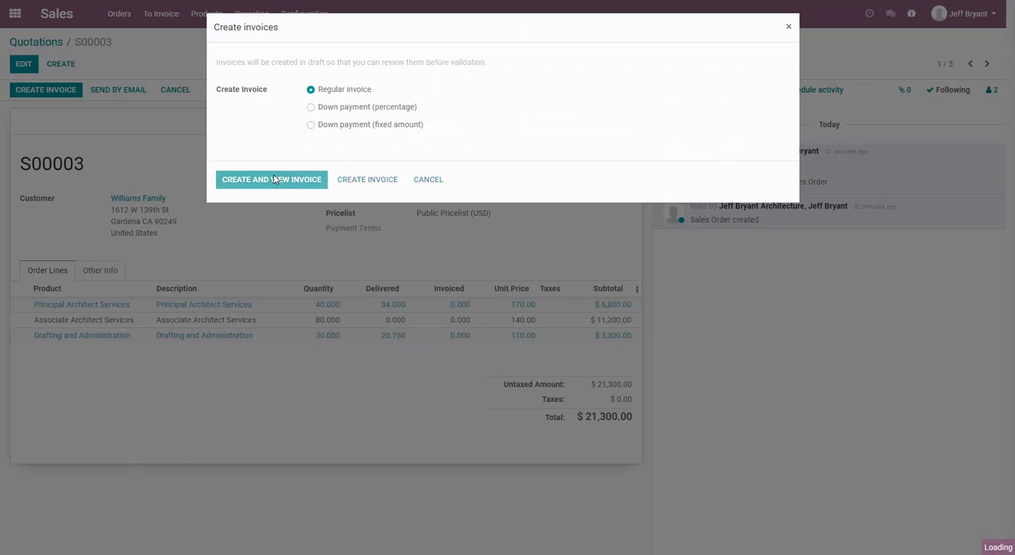
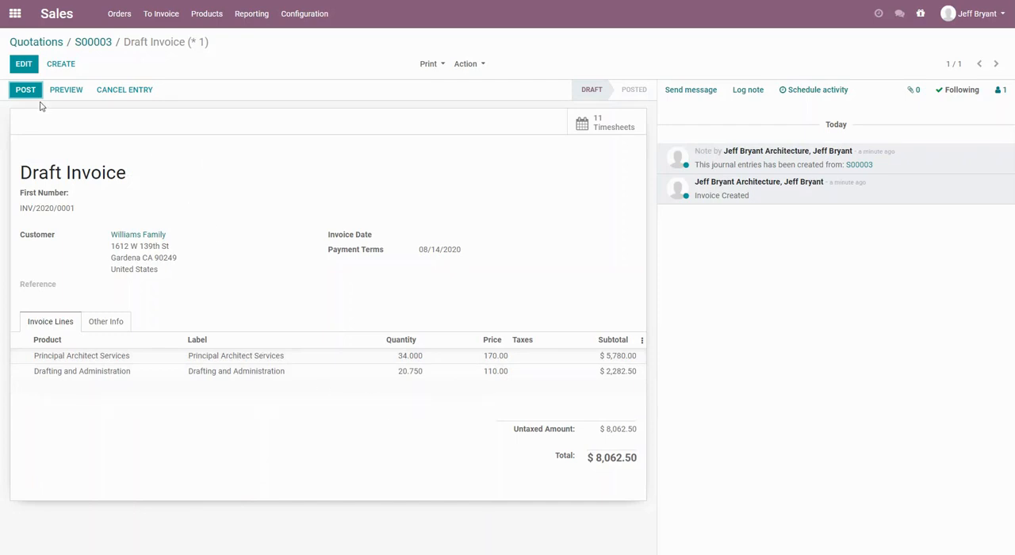
Add the note "Thanks - project has been great so far!" to the draft invoice and save it.
{"action": "left_click", "coordinate": [25, 65]}
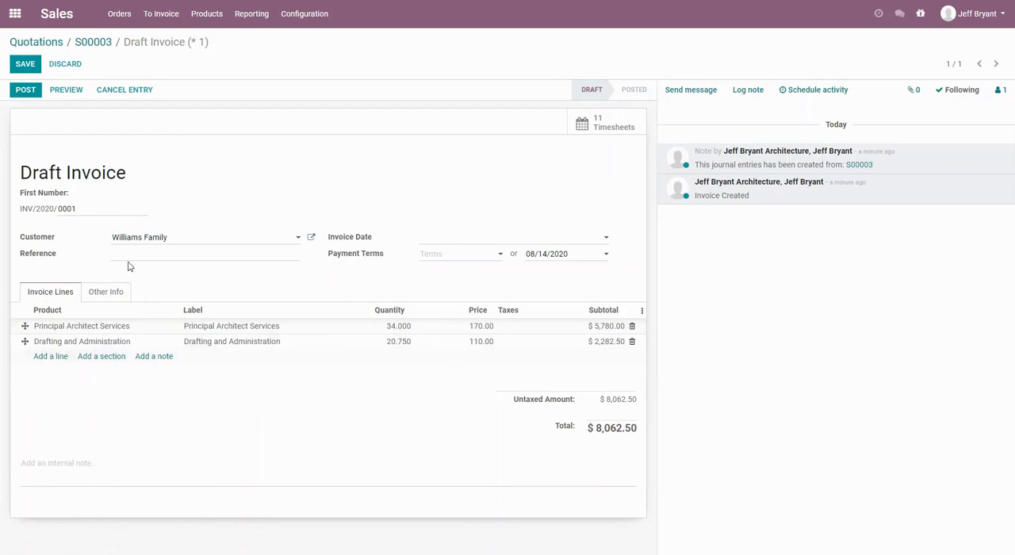
{"action": "left_click", "coordinate": [82, 464]}
{"action": "type", "text": "Thanks - project has been gre"}
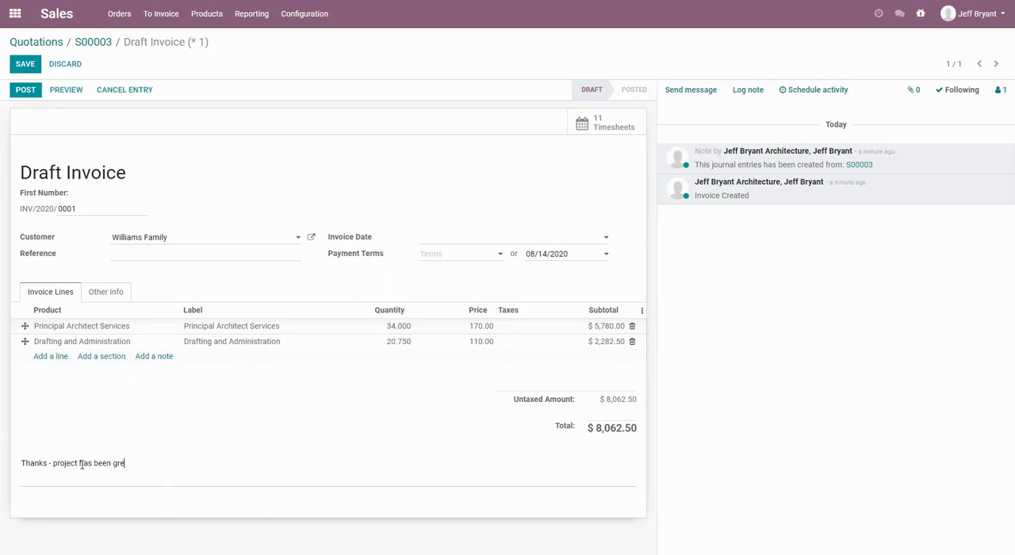
{"action": "type", "text": "at so far!"}
{"action": "left_click", "coordinate": [30, 61]}
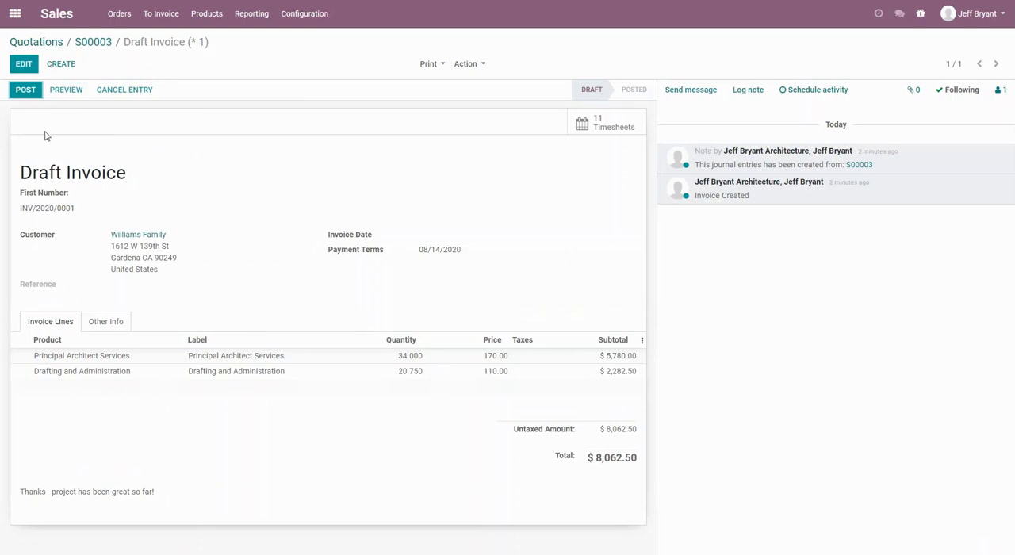
Preview the draft invoice in the customer portal, return to edit mode and post it.
{"action": "left_click", "coordinate": [67, 92]}
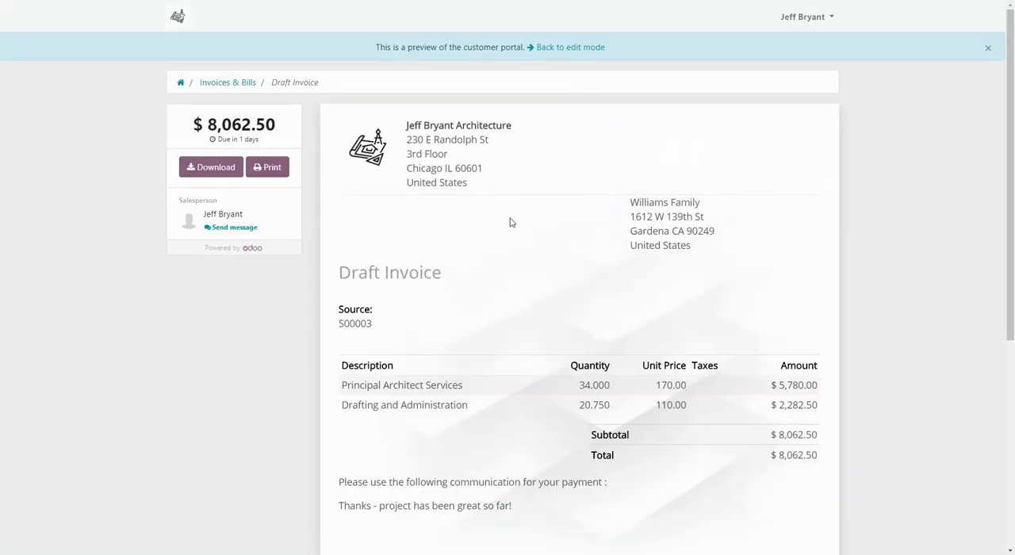
{"action": "scroll", "coordinate": [510, 222], "scroll_direction": "down", "scroll_amount": 2}
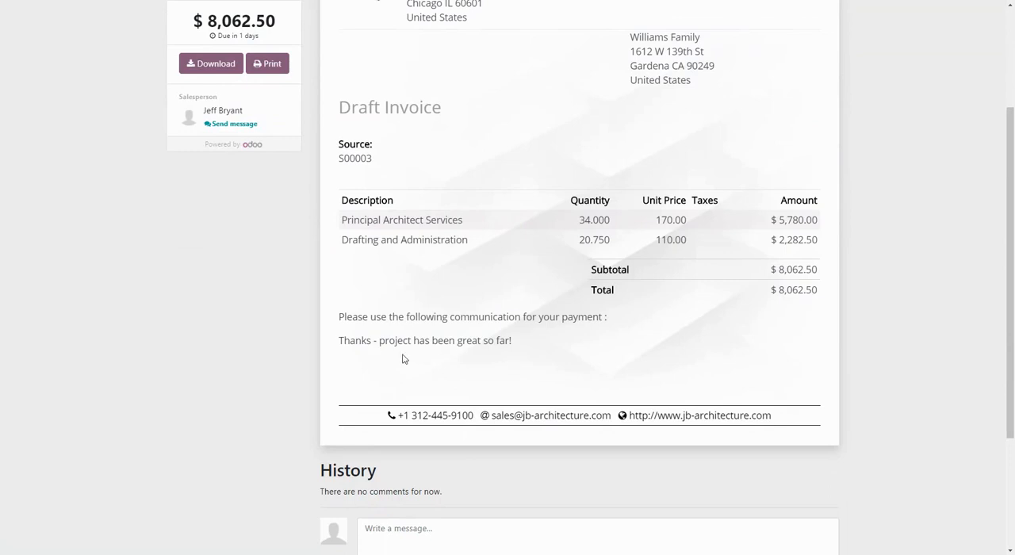
{"action": "scroll", "coordinate": [404, 359], "scroll_direction": "up", "scroll_amount": 2}
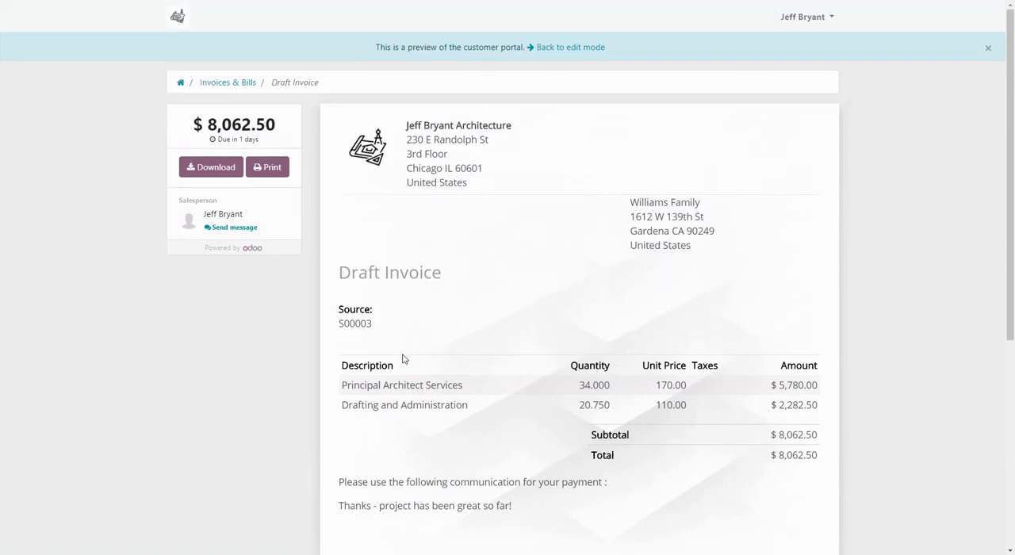
{"action": "left_click", "coordinate": [568, 46]}
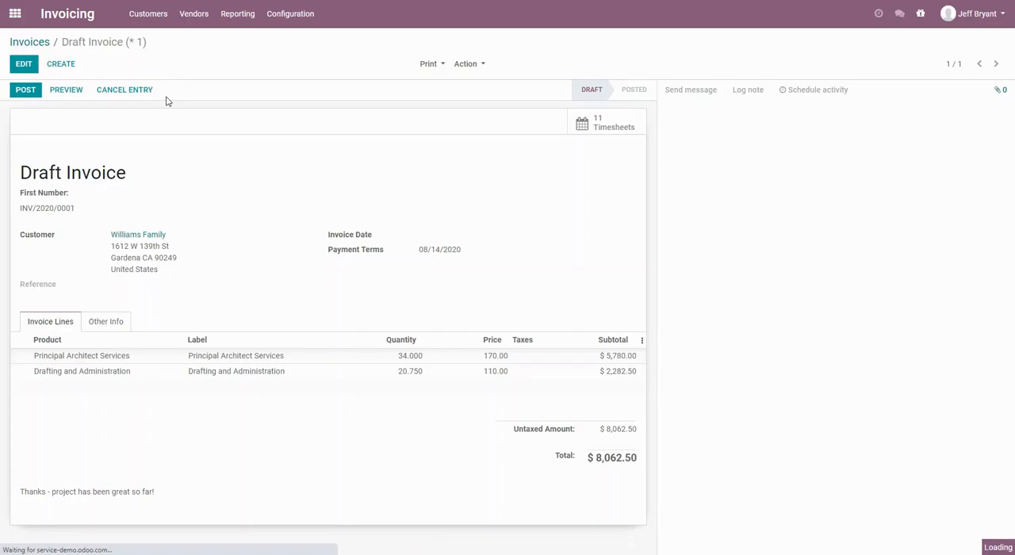
{"action": "left_click", "coordinate": [27, 92]}
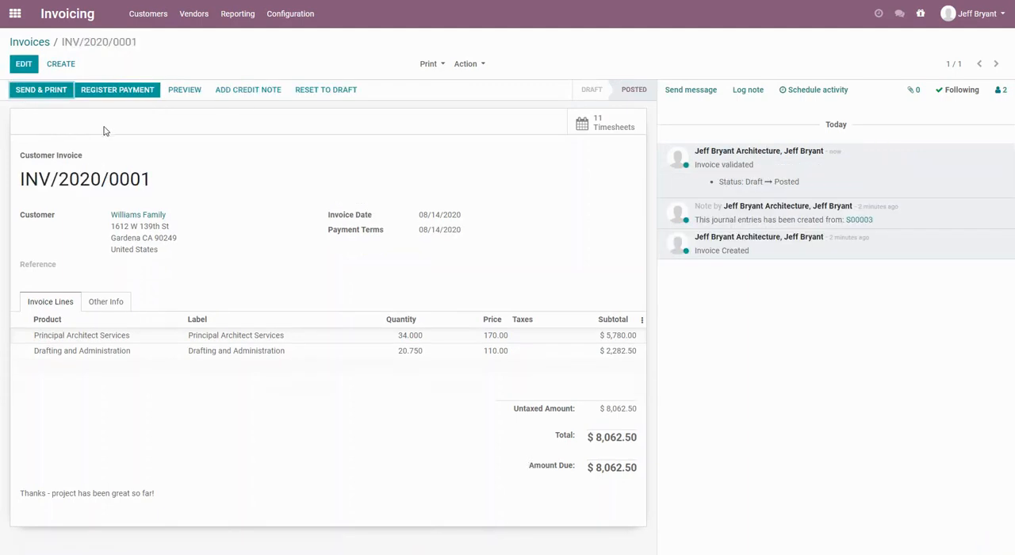
Start sending and printing the posted invoice, and save the customer's missing e-mail address.
{"action": "left_click", "coordinate": [37, 93]}
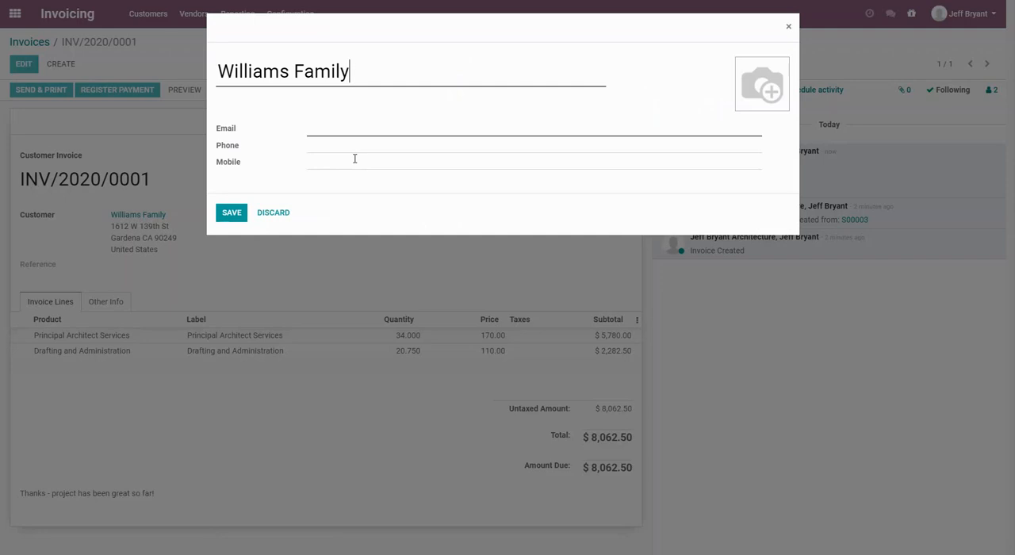
{"action": "left_click", "coordinate": [345, 128]}
{"action": "left_click", "coordinate": [236, 215]}
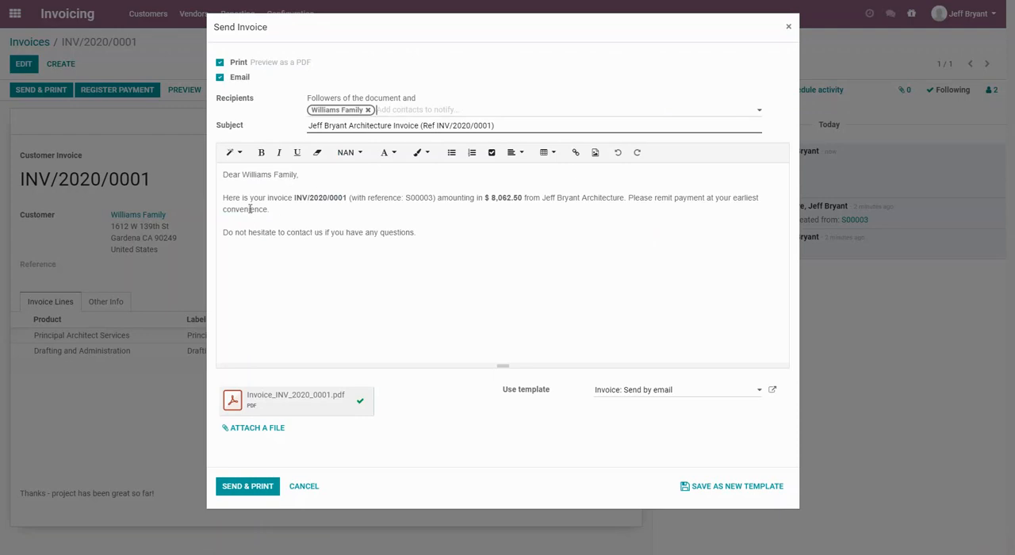
Send and print the invoice with its PDF attached, close the PDF and return to the invoice list.
{"action": "left_click", "coordinate": [444, 111]}
{"action": "left_click", "coordinate": [258, 486]}
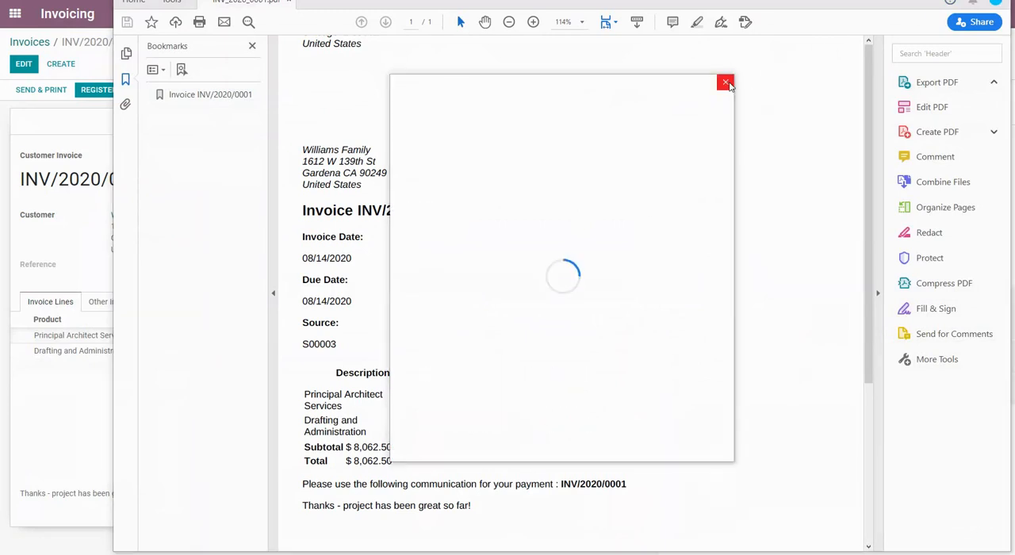
{"action": "left_click", "coordinate": [725, 83]}
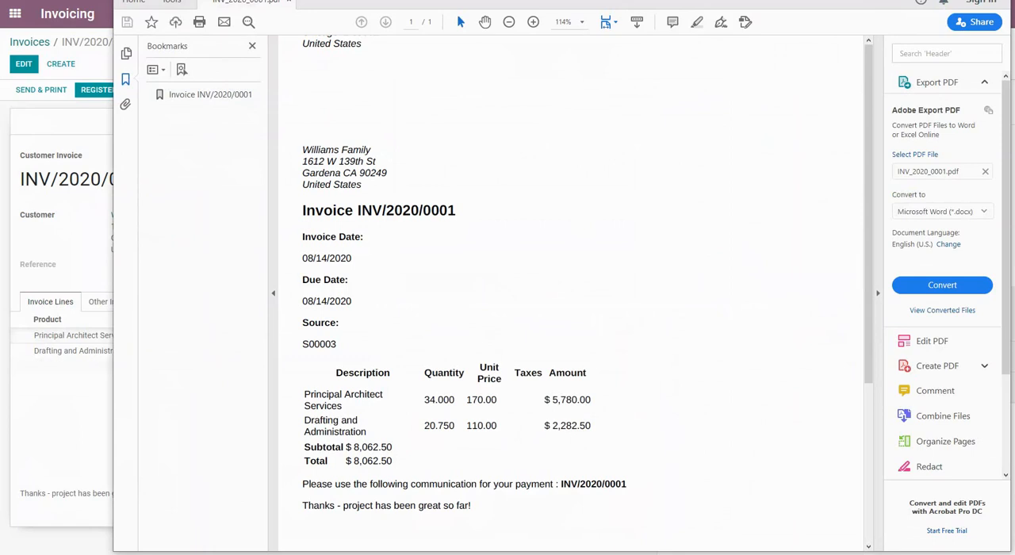
{"action": "left_click", "coordinate": [915, 0]}
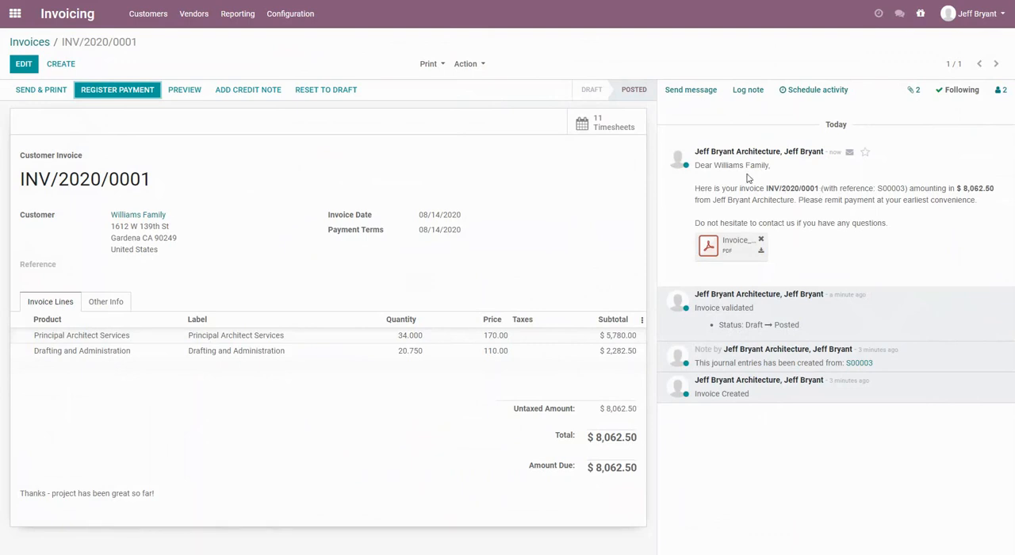
{"action": "left_click", "coordinate": [31, 43]}
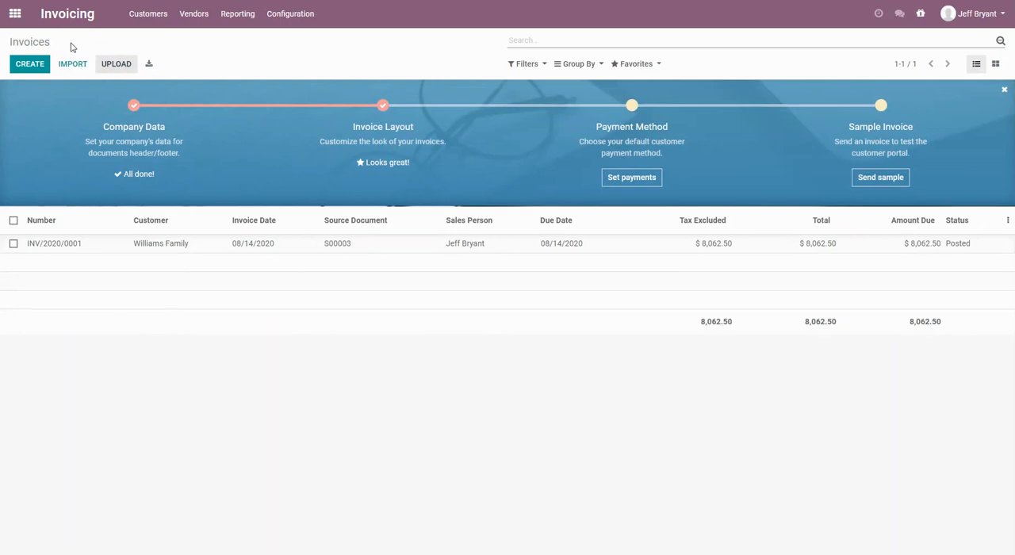
From the $21,300.00 sales order, examine the project overview's recorded hours, profitability and timesheets, and return to the app launcher.
{"action": "left_click", "coordinate": [15, 21]}
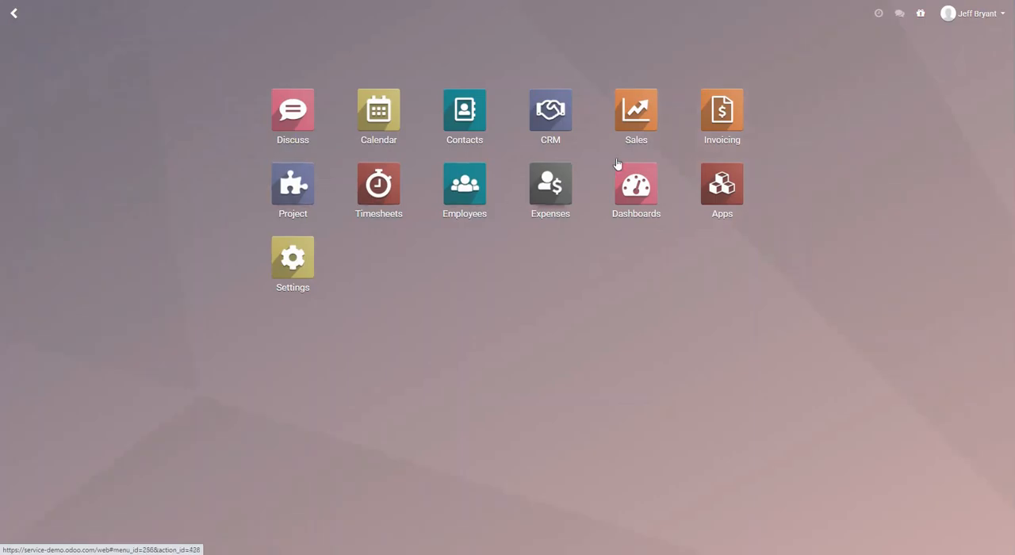
{"action": "left_click", "coordinate": [630, 127]}
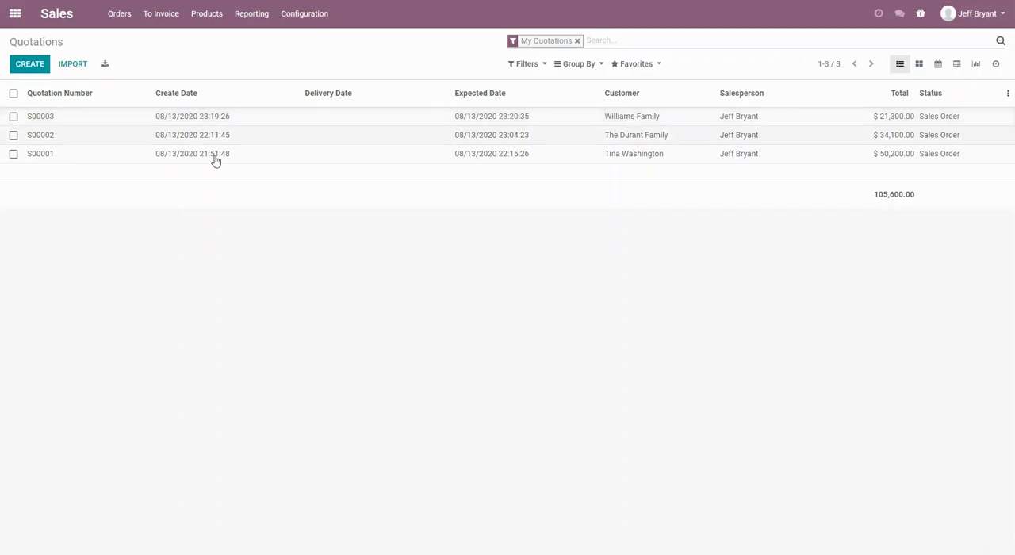
{"action": "left_click", "coordinate": [39, 119]}
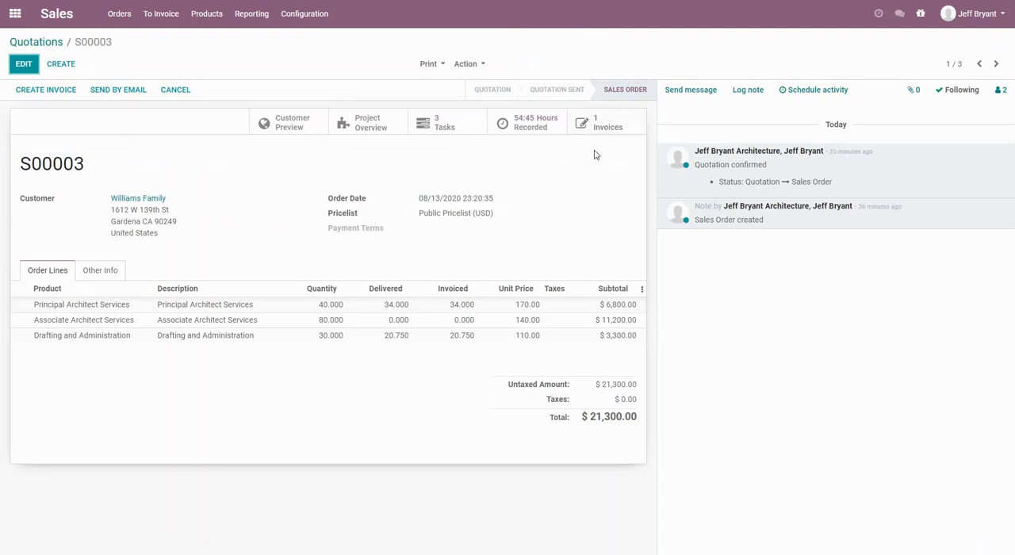
{"action": "left_click", "coordinate": [378, 127]}
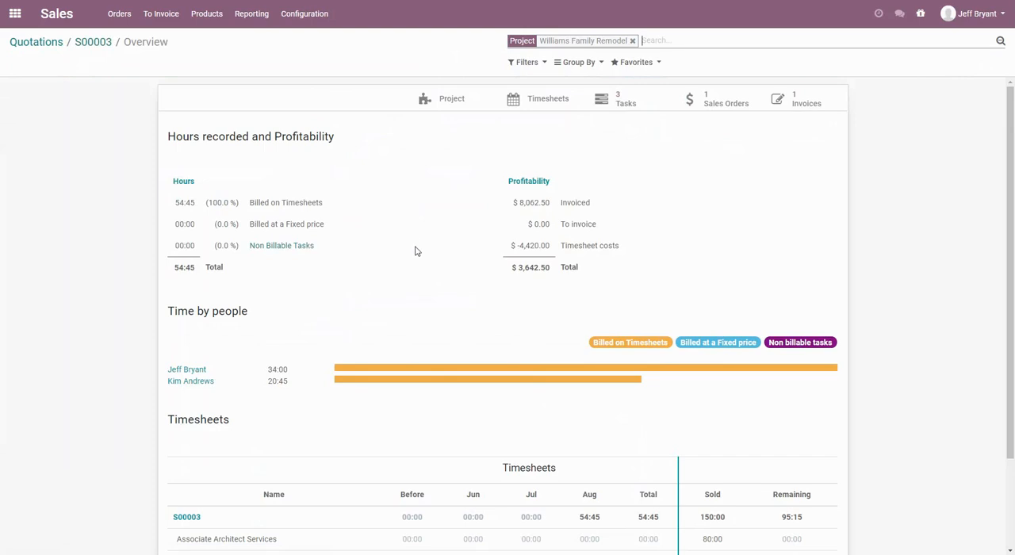
{"action": "scroll", "coordinate": [415, 251], "scroll_direction": "down", "scroll_amount": 3}
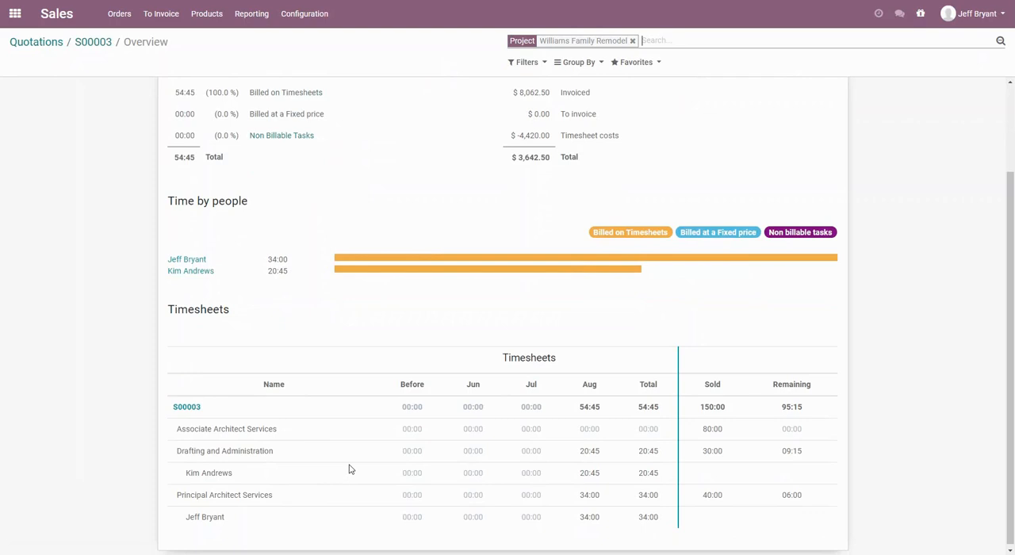
{"action": "scroll", "coordinate": [349, 469], "scroll_direction": "down", "scroll_amount": 1}
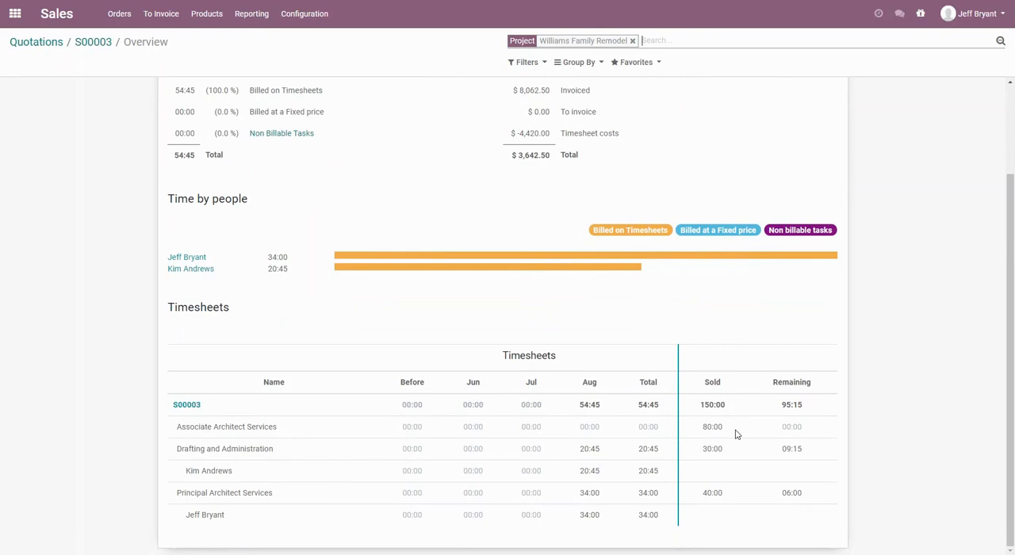
{"action": "scroll", "coordinate": [735, 435], "scroll_direction": "up", "scroll_amount": 3}
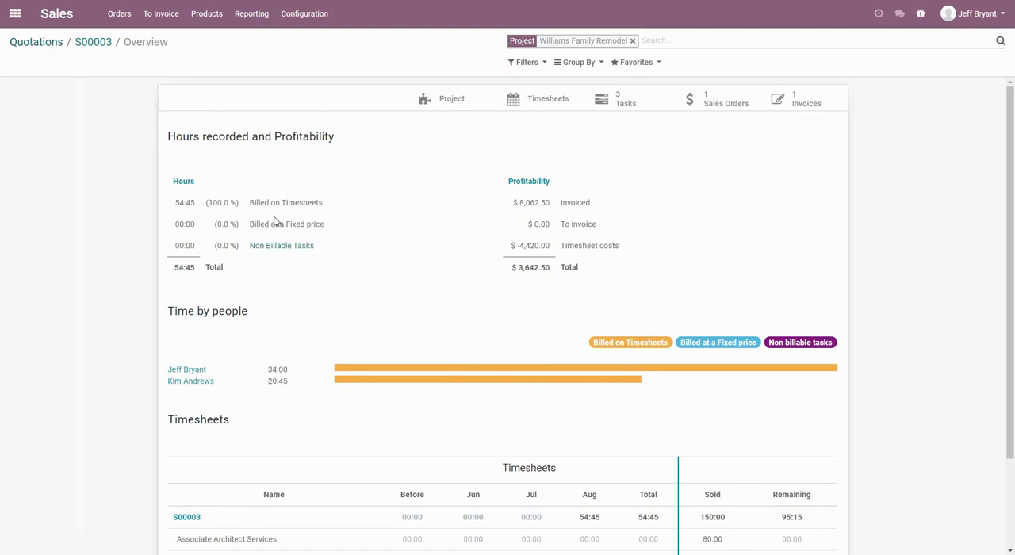
{"action": "mouse_move", "coordinate": [279, 222]}
{"action": "left_click", "coordinate": [36, 46]}
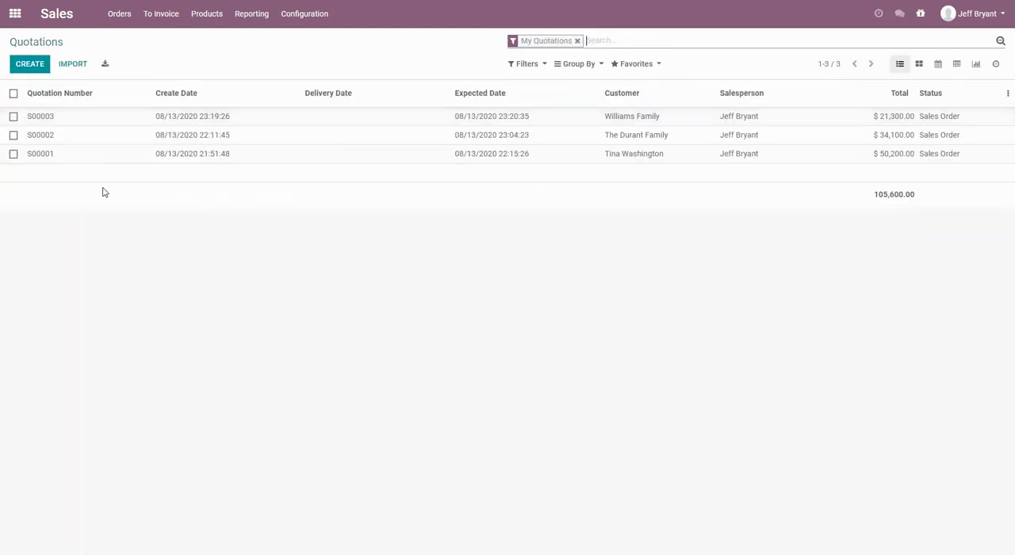
{"action": "left_click", "coordinate": [15, 14]}
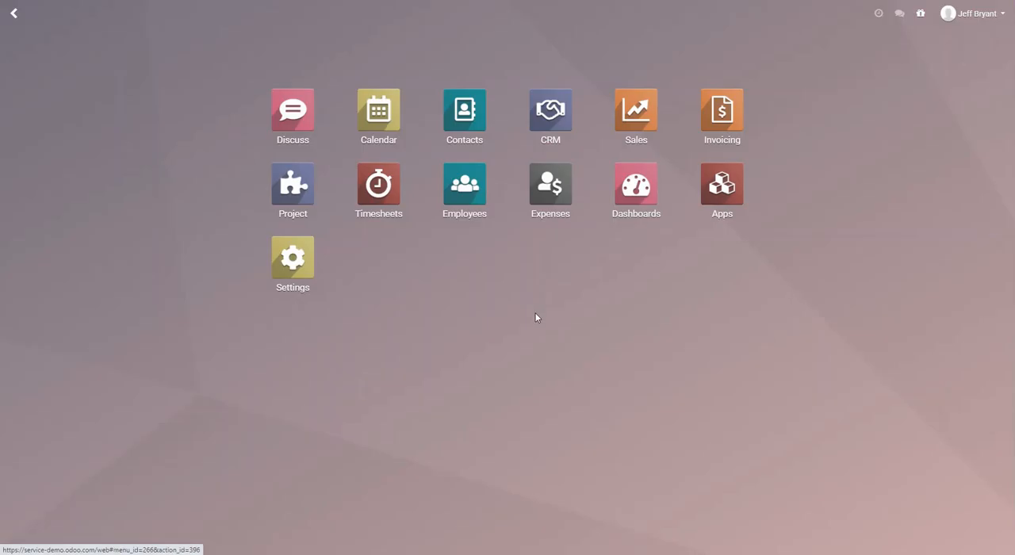